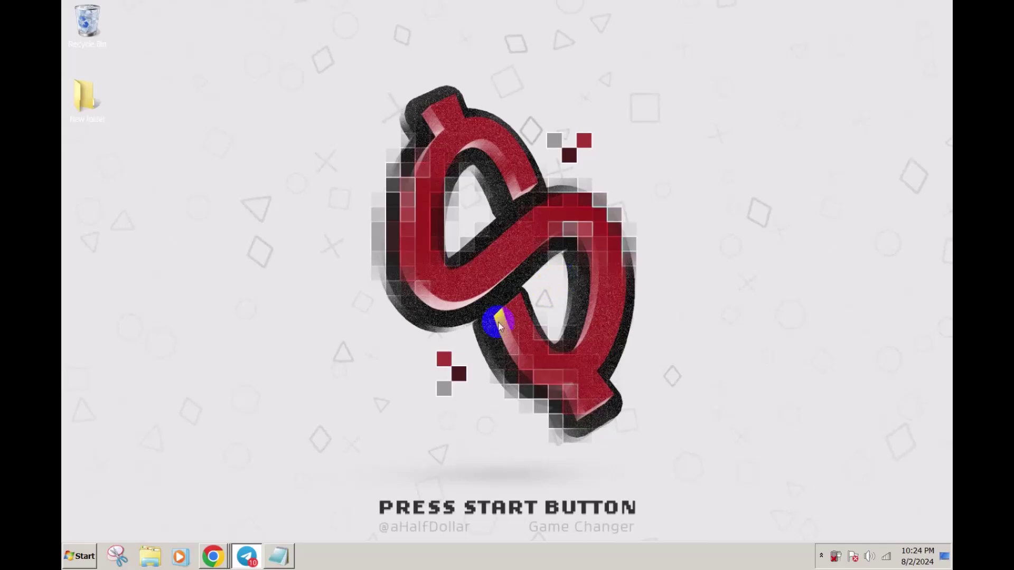
Review Midjourney's subscription plan costs and the YouTube channel page in Chrome, and put the browser away.
{"action": "left_click", "coordinate": [220, 550]}
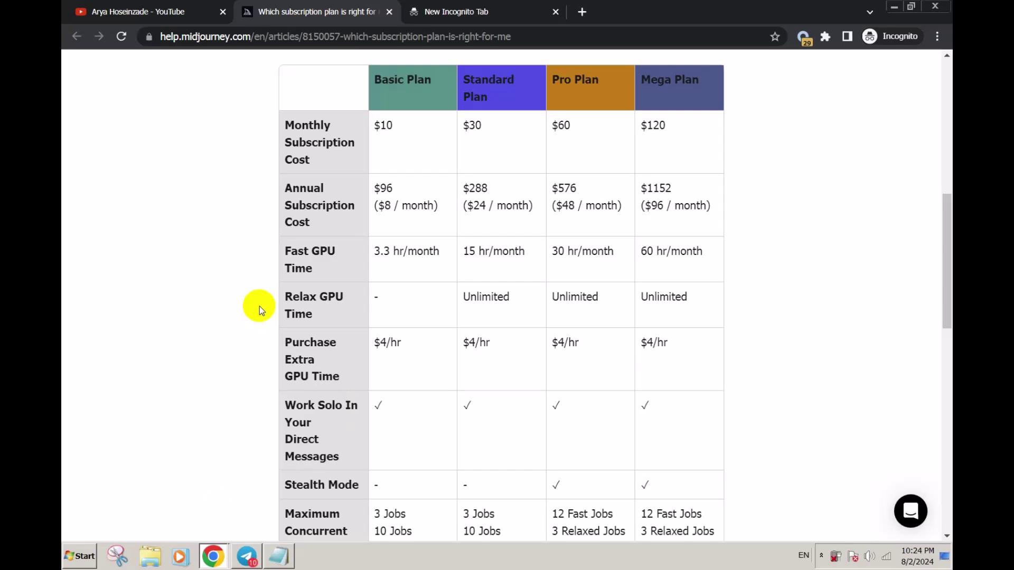
{"action": "left_click", "coordinate": [805, 49]}
{"action": "double_click", "coordinate": [667, 127]}
{"action": "left_click", "coordinate": [606, 128]}
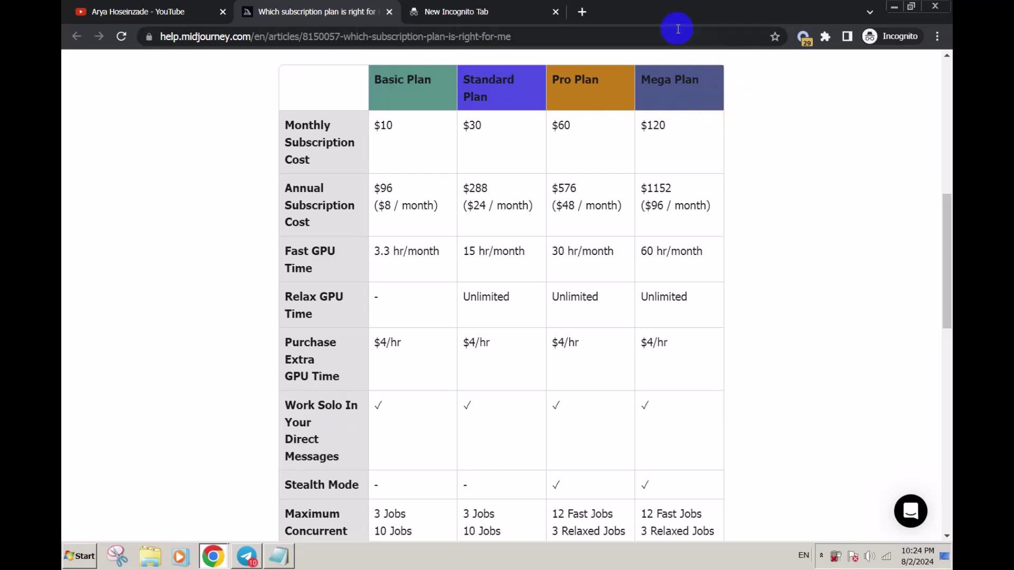
{"action": "left_click", "coordinate": [147, 13]}
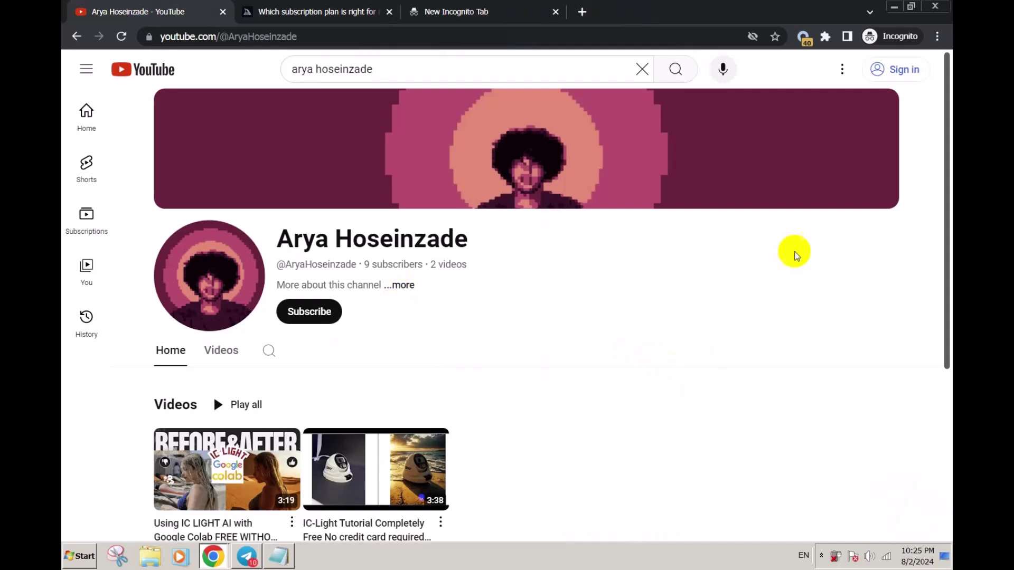
{"action": "left_click", "coordinate": [894, 7]}
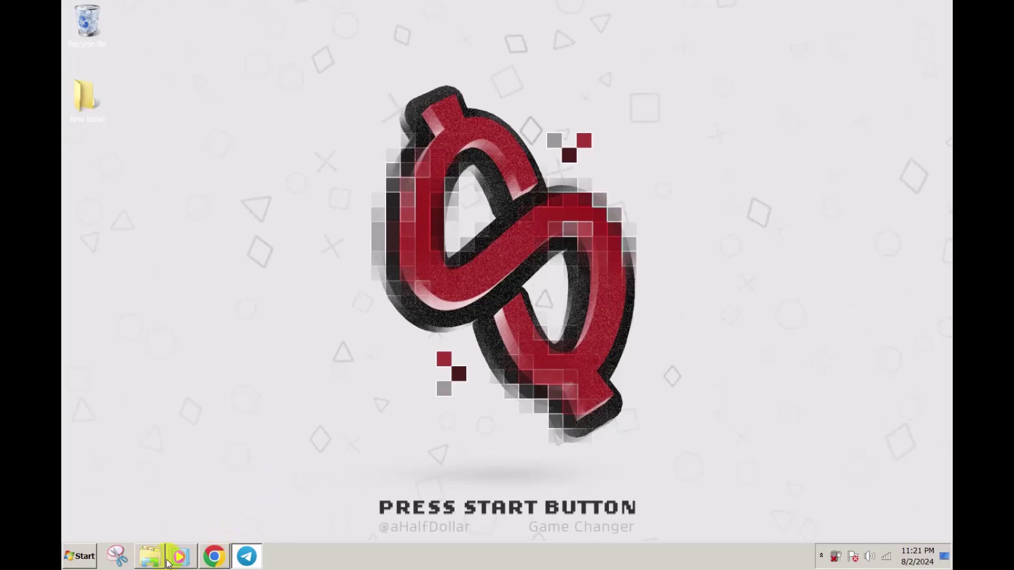
{"action": "left_click", "coordinate": [246, 556]}
{"action": "left_click", "coordinate": [383, 374]}
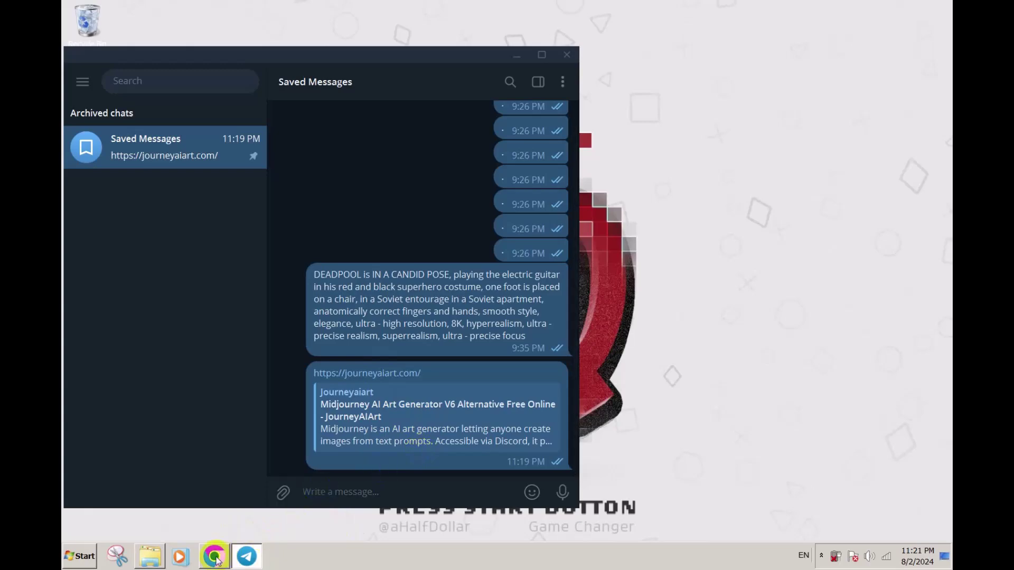
{"action": "type", "text": "https://journeyaiart.com/"}
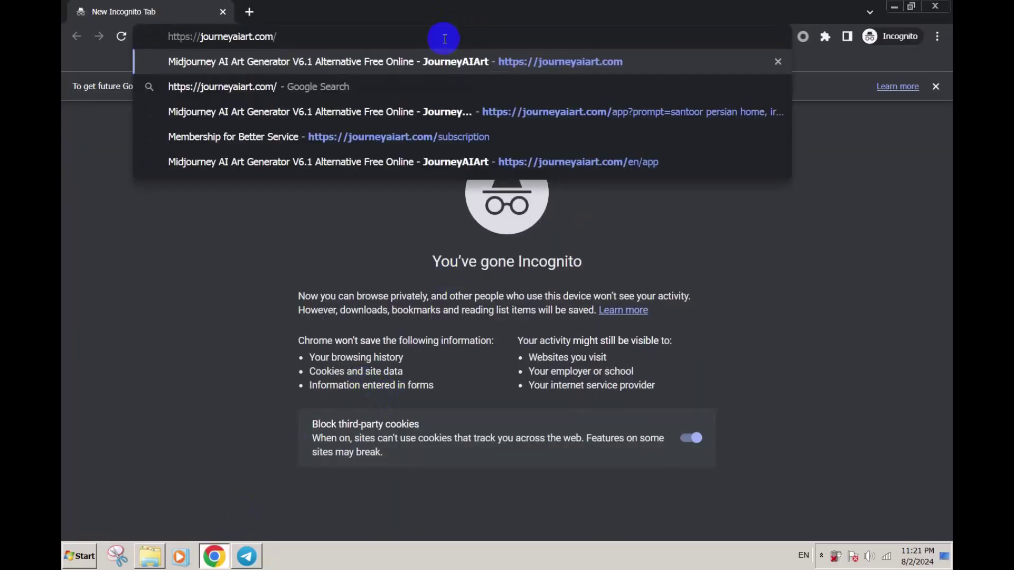
{"action": "key", "text": "Return"}
Open trashid.com in a second browser tab.
{"action": "left_click", "coordinate": [249, 11]}
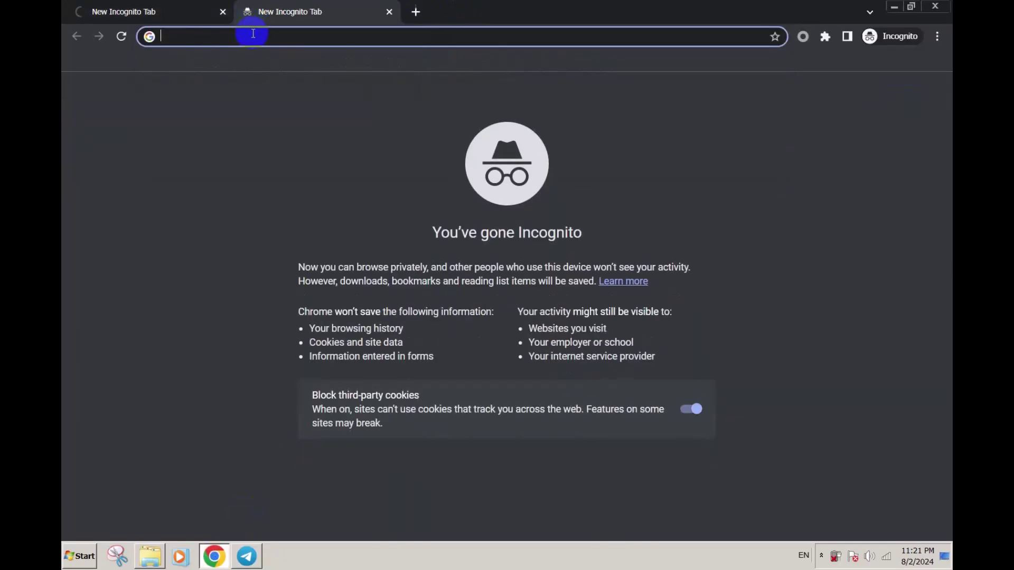
{"action": "type", "text": "trashid.com"}
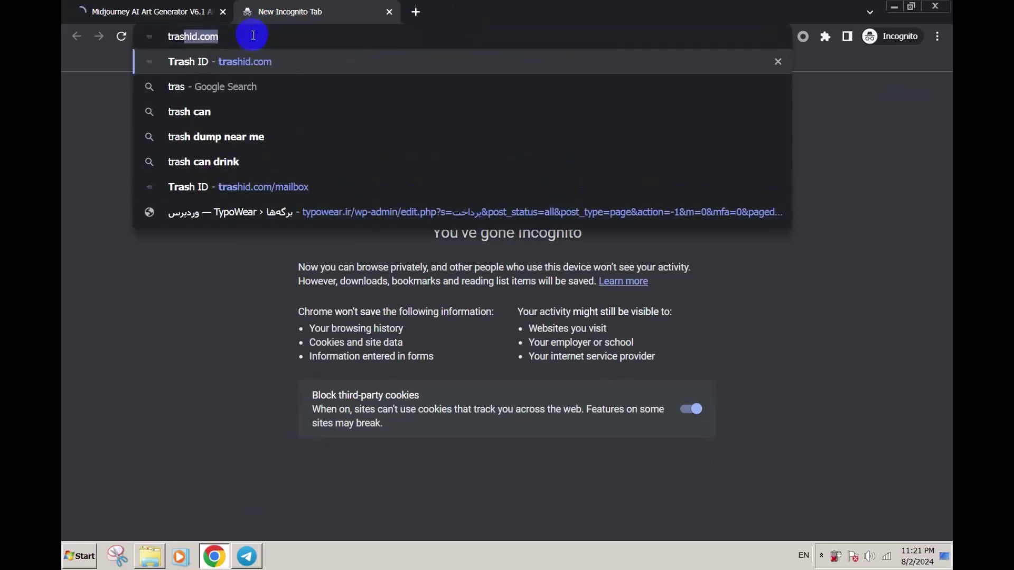
{"action": "key", "text": "Return"}
Go back to the JourneyAIArt site and open its account registration form.
{"action": "left_click", "coordinate": [227, 11]}
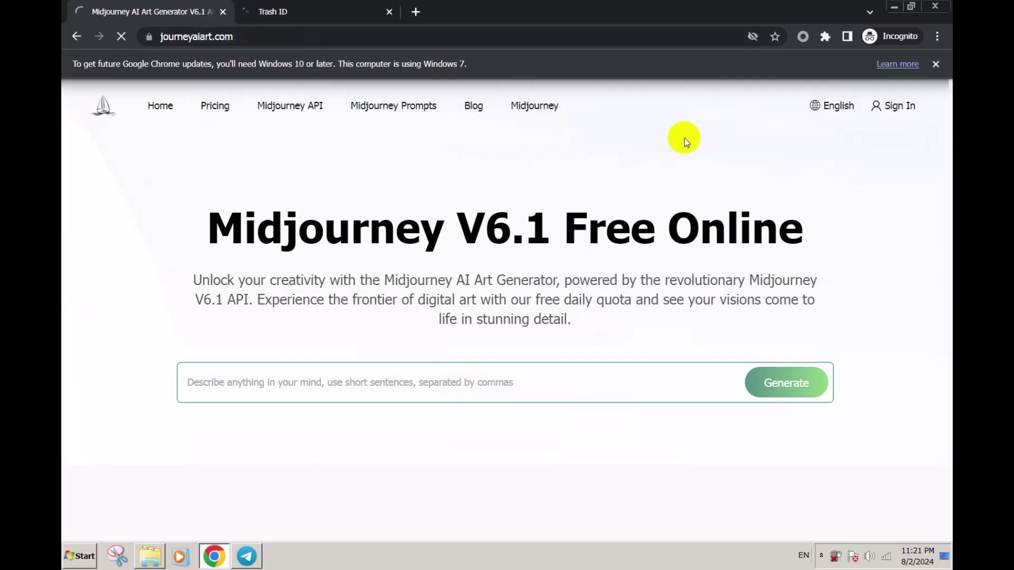
{"action": "left_click", "coordinate": [910, 108]}
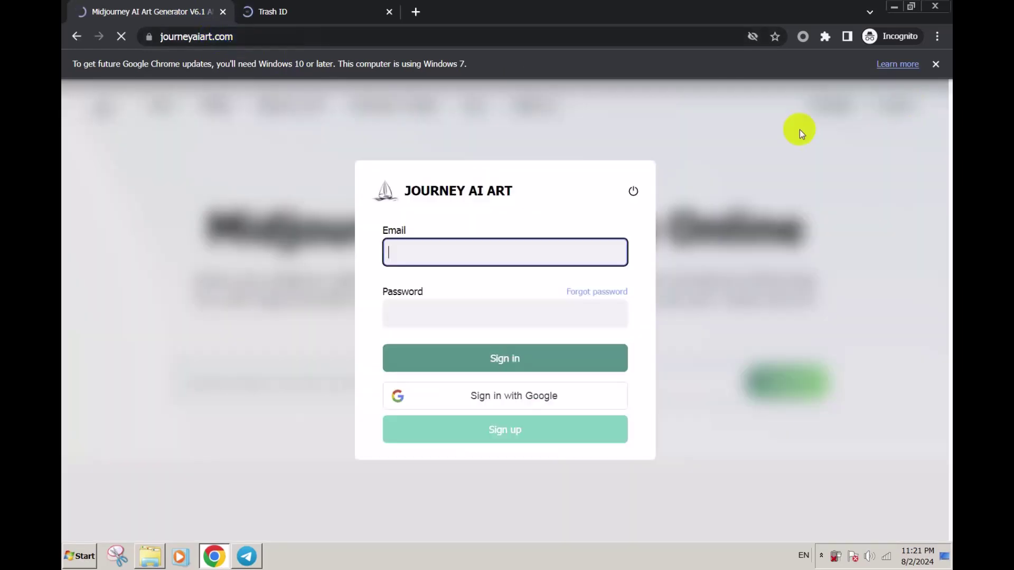
{"action": "left_click", "coordinate": [490, 425]}
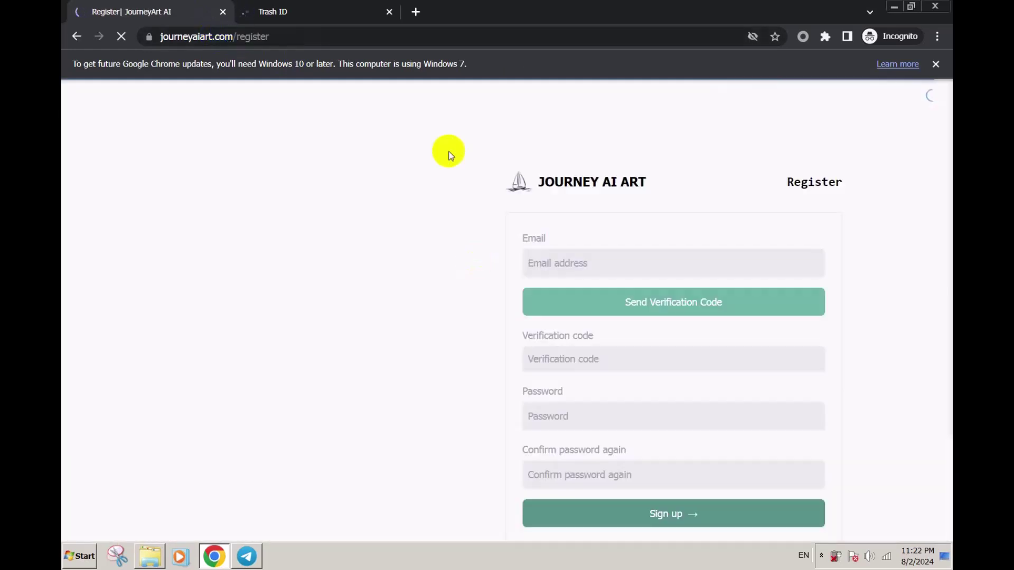
Copy the temporary email address from the Trash ID mailbox page.
{"action": "left_click", "coordinate": [328, 7]}
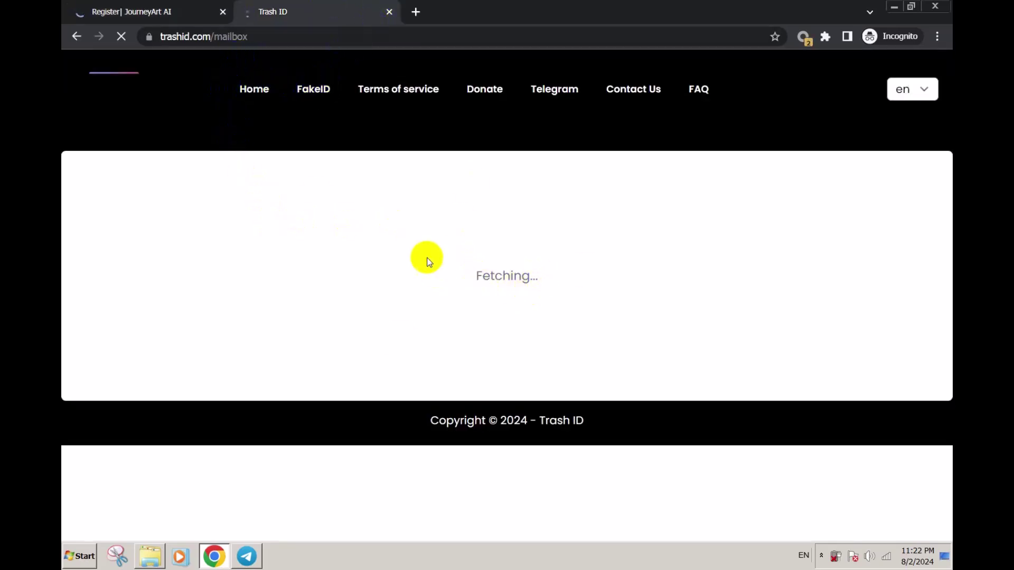
{"action": "left_click", "coordinate": [166, 8]}
{"action": "left_click", "coordinate": [264, 8]}
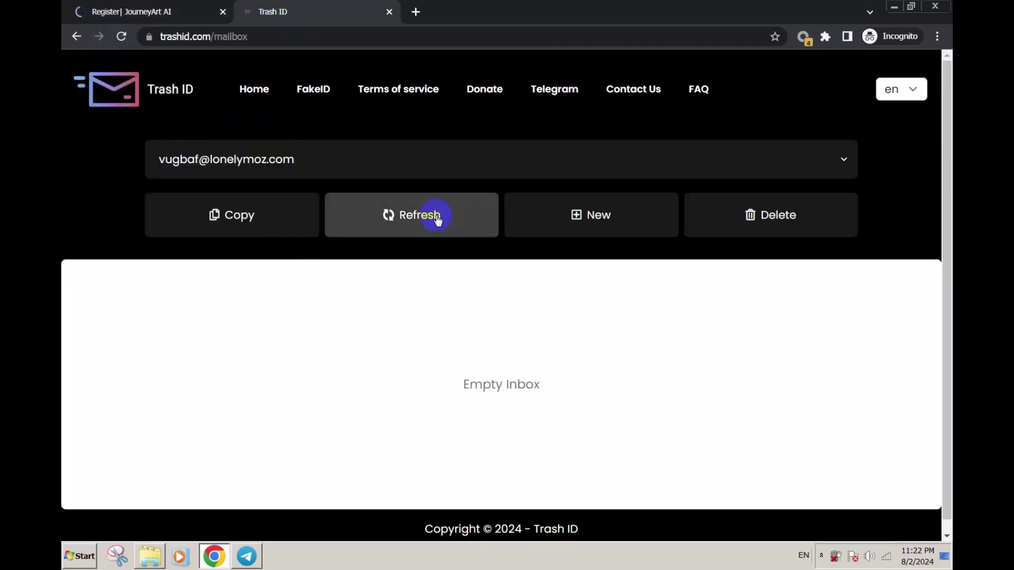
{"action": "left_click", "coordinate": [324, 215]}
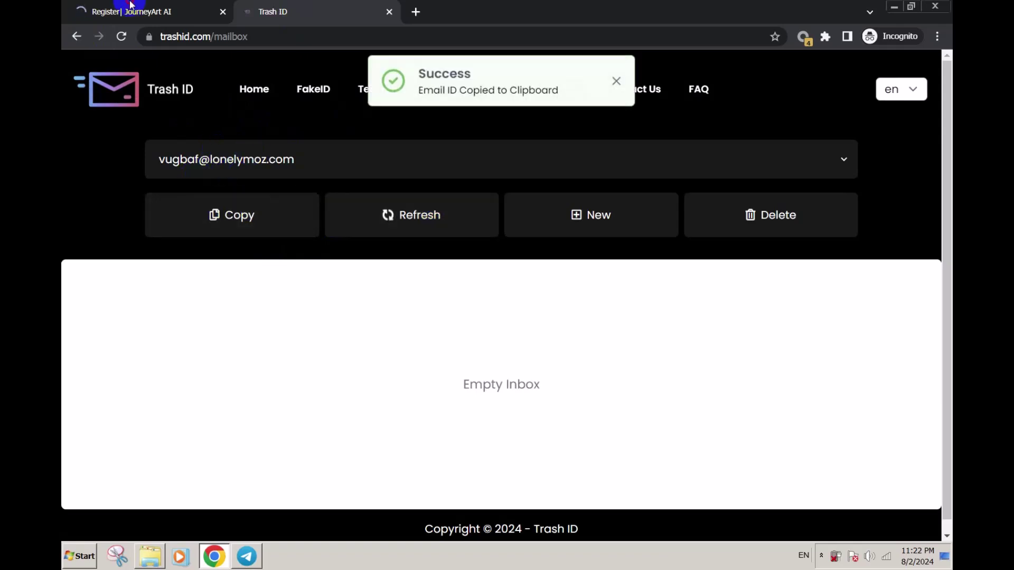
Paste the temporary email address into the JourneyAIArt registration form and request a verification code.
{"action": "left_click", "coordinate": [132, 10]}
{"action": "left_click", "coordinate": [593, 274]}
{"action": "key", "text": "ctrl+v"}
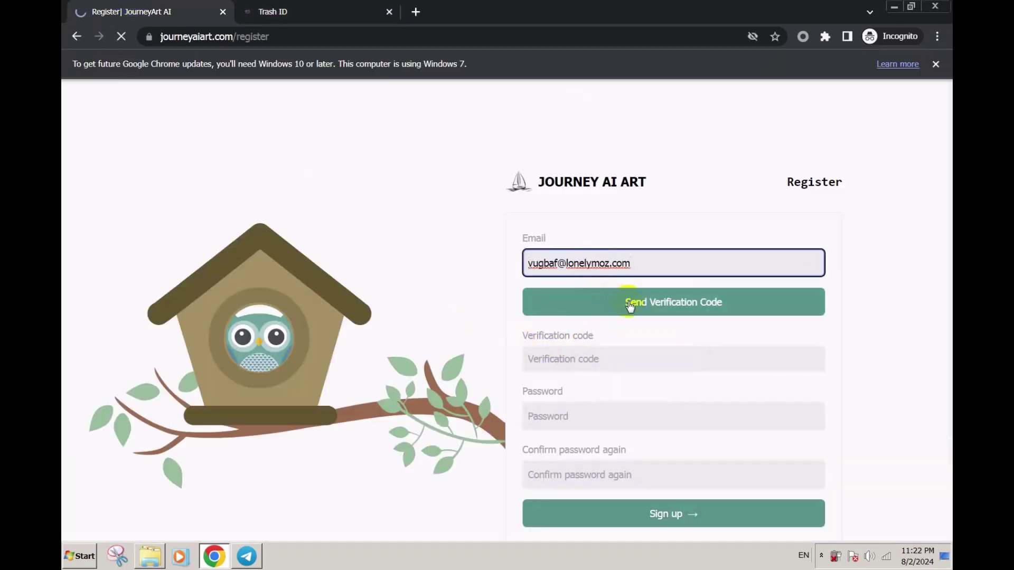
{"action": "left_click", "coordinate": [629, 304]}
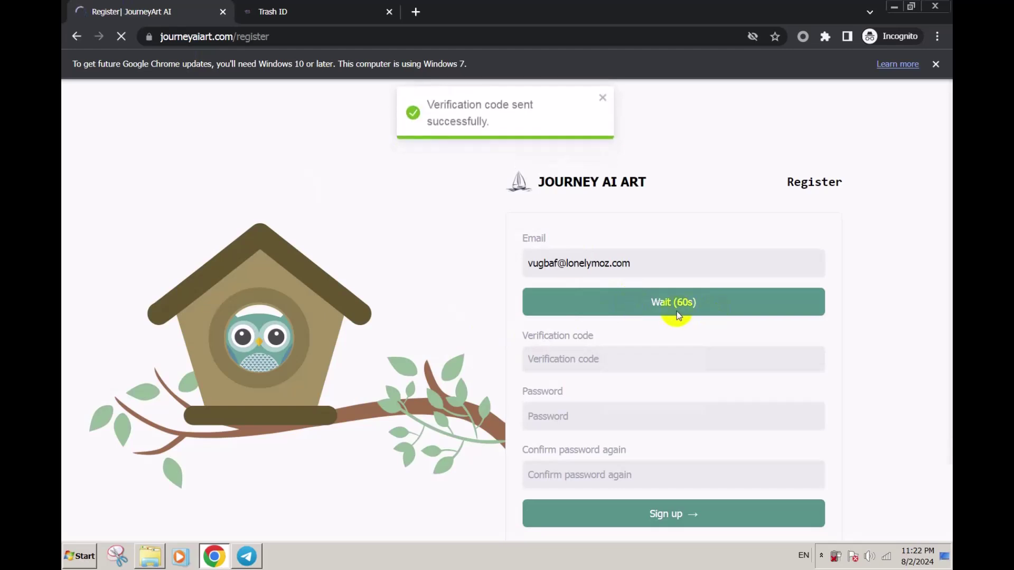
Enter the account password and its confirmation in the registration form.
{"action": "left_click", "coordinate": [573, 421]}
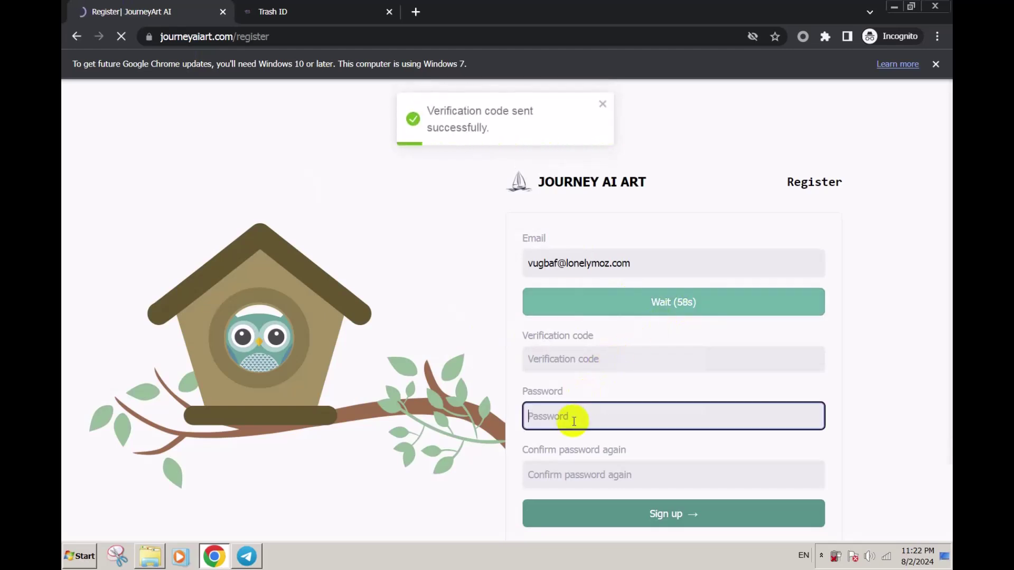
{"action": "key", "text": "ctrl+v"}
{"action": "left_click", "coordinate": [572, 472]}
{"action": "key", "text": "ctrl+v"}
Refresh the Trash ID mailbox and open the registration email from JourneyAi Art.
{"action": "left_click", "coordinate": [338, 8]}
{"action": "scroll", "coordinate": [425, 341], "scroll_direction": "down", "scroll_amount": 1}
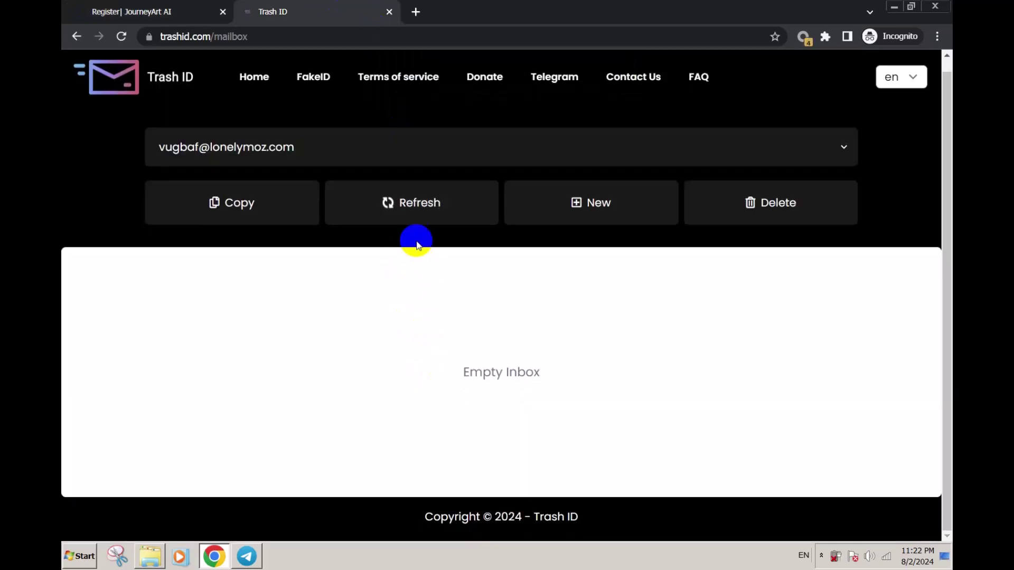
{"action": "left_click", "coordinate": [407, 193]}
{"action": "scroll", "coordinate": [398, 288], "scroll_direction": "down", "scroll_amount": 1}
{"action": "left_click", "coordinate": [416, 466]}
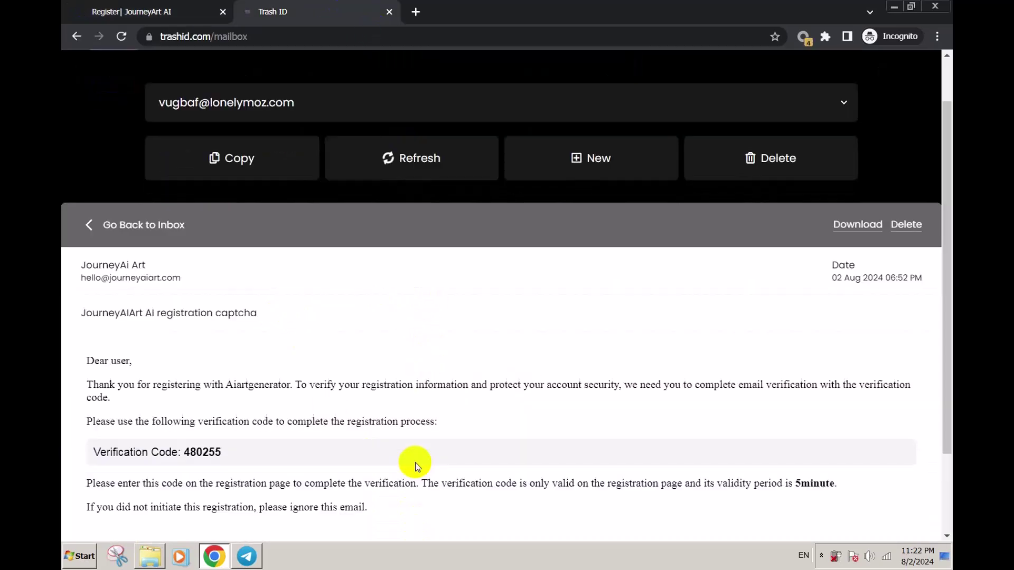
Copy the verification code from the email and paste it into the registration form's verification code field.
{"action": "double_click", "coordinate": [199, 452]}
{"action": "key", "text": "ctrl+c"}
{"action": "left_click", "coordinate": [164, 11]}
{"action": "left_click", "coordinate": [590, 364]}
{"action": "key", "text": "ctrl+v"}
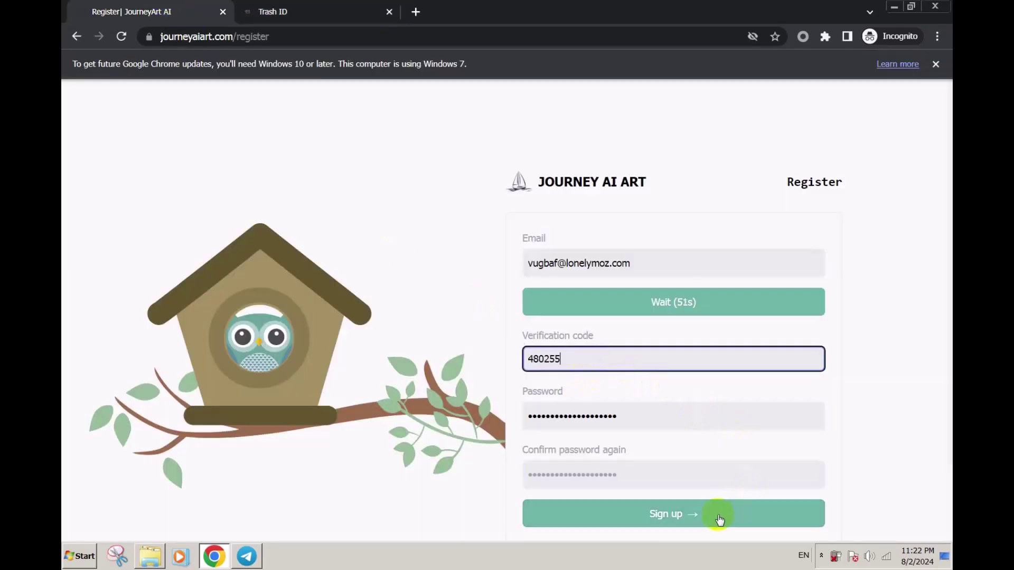
Submit the registration, completing the Cloudflare human verification, to sign up for the account.
{"action": "left_click", "coordinate": [719, 519]}
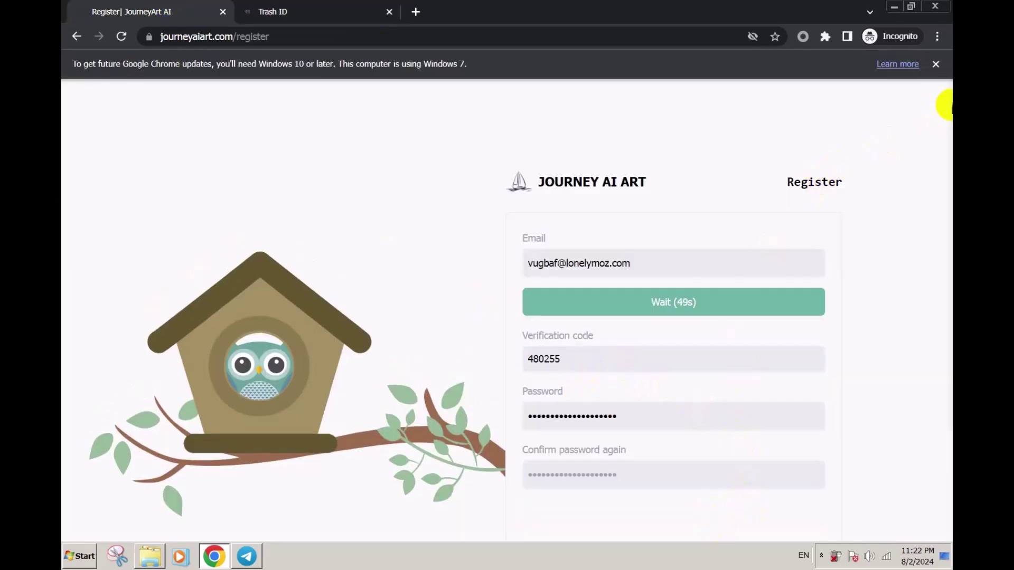
{"action": "left_click", "coordinate": [935, 64]}
{"action": "scroll", "coordinate": [845, 296], "scroll_direction": "down", "scroll_amount": 2}
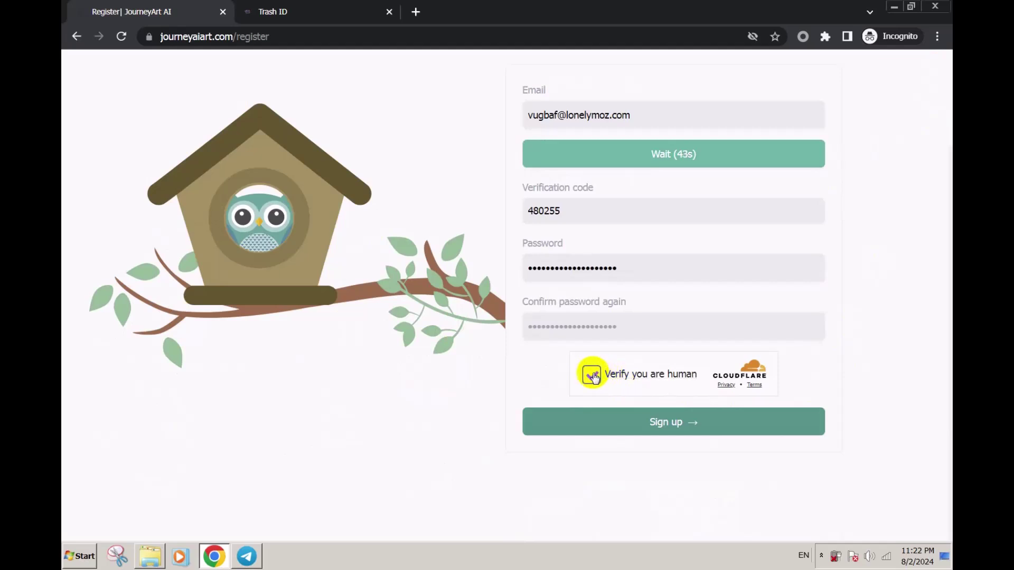
{"action": "left_click", "coordinate": [592, 374]}
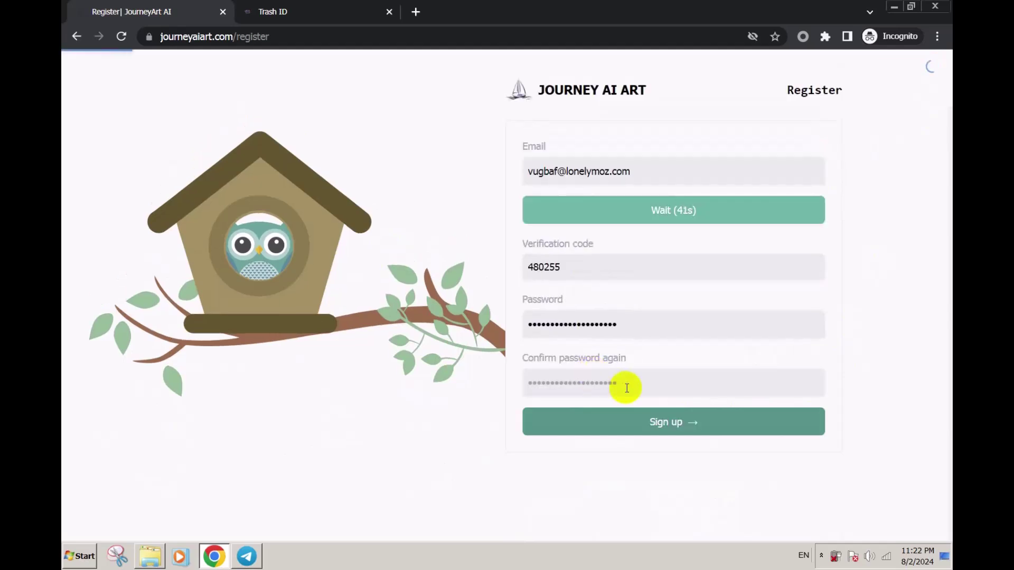
{"action": "left_click", "coordinate": [664, 417]}
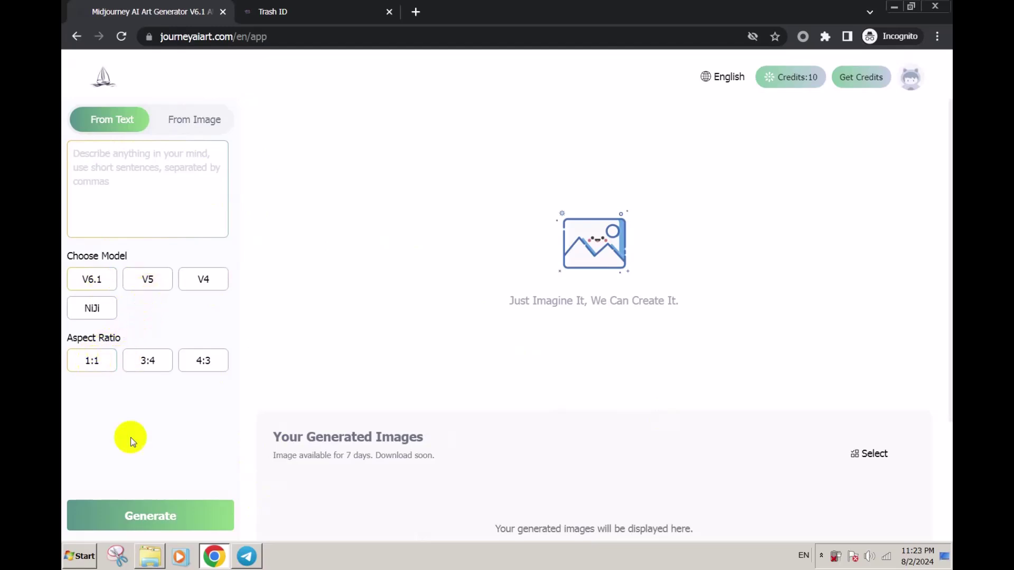
Copy the Deadpool electric guitar prompt from Telegram's Saved Messages and paste it into the text-to-image prompt in Chrome.
{"action": "left_click", "coordinate": [246, 556]}
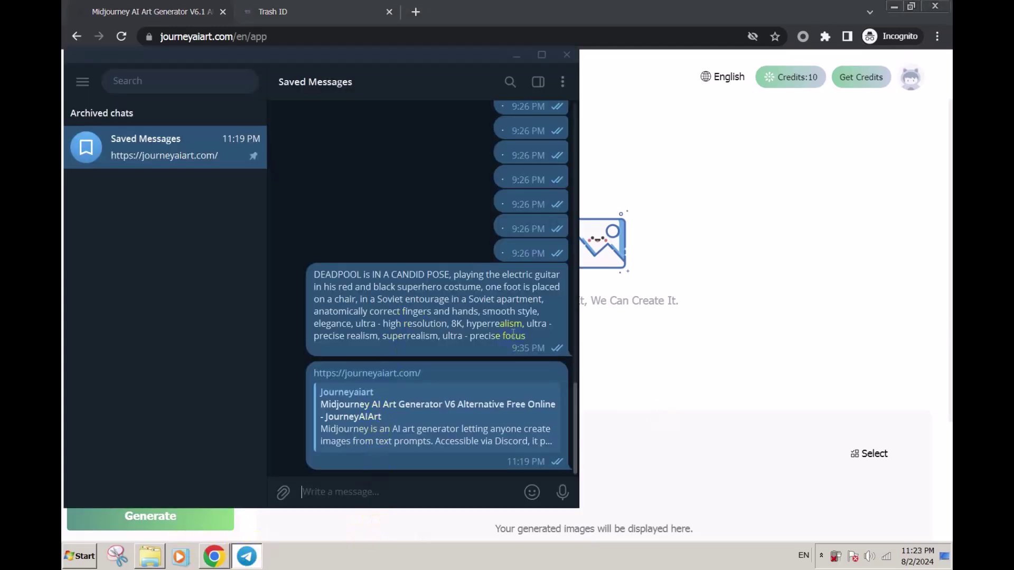
{"action": "left_click_drag", "start_coordinate": [541, 333], "coordinate": [327, 275]}
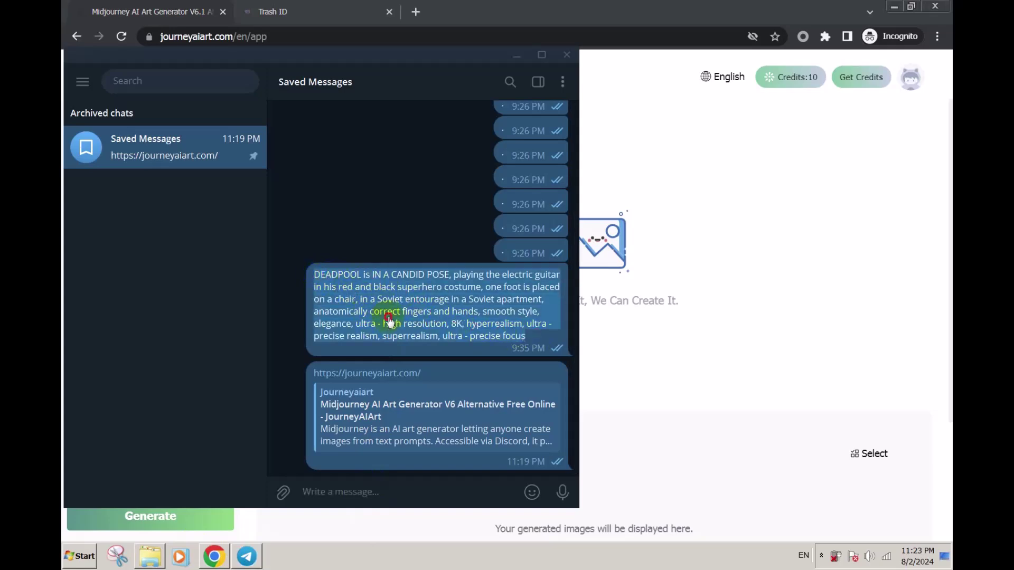
{"action": "left_click", "coordinate": [691, 223]}
{"action": "left_click", "coordinate": [151, 189]}
{"action": "key", "text": "ctrl+v"}
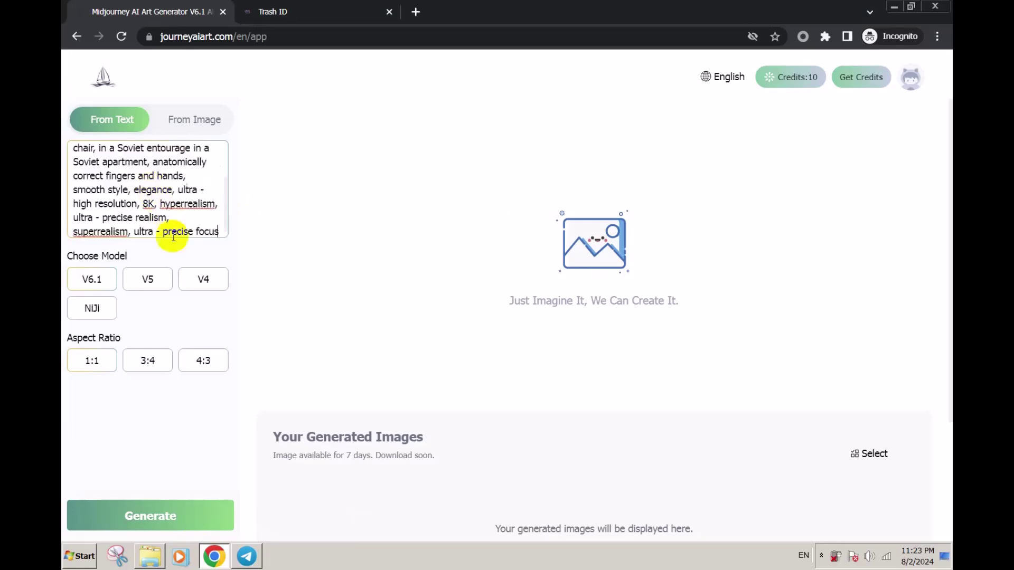
Generate images from the Deadpool text prompt.
{"action": "left_click", "coordinate": [171, 511]}
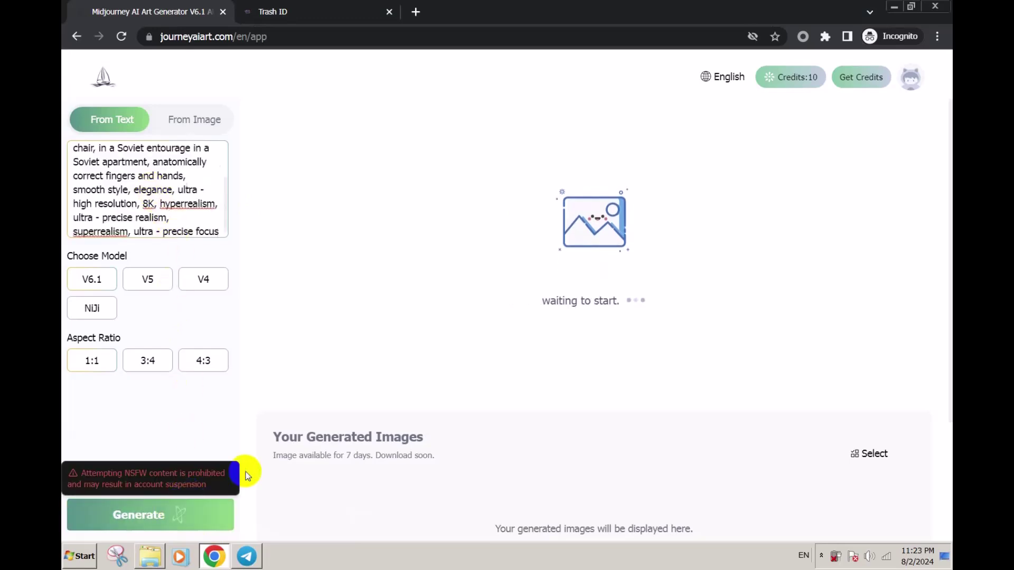
{"action": "left_click", "coordinate": [187, 515]}
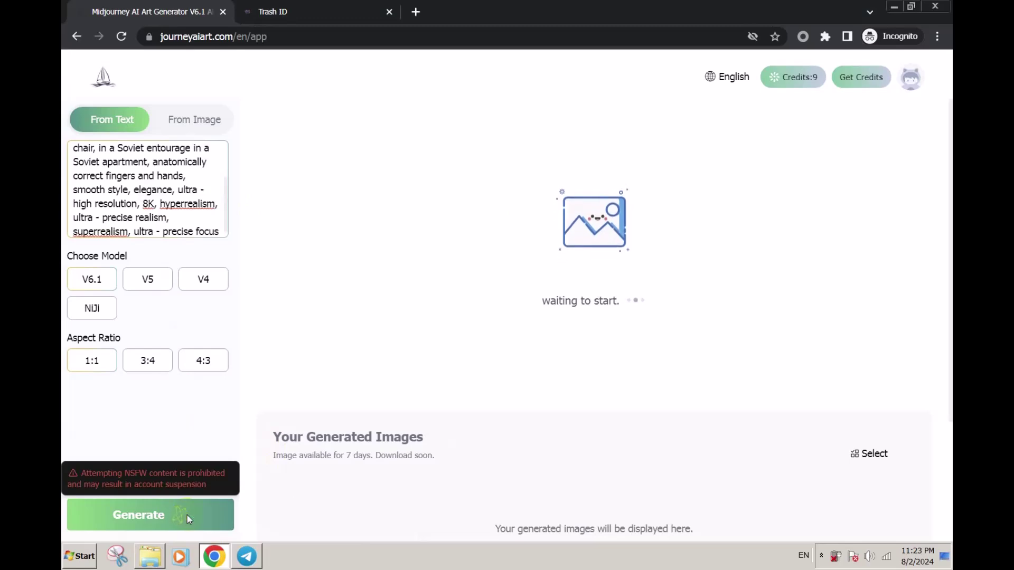
{"action": "left_click", "coordinate": [170, 511]}
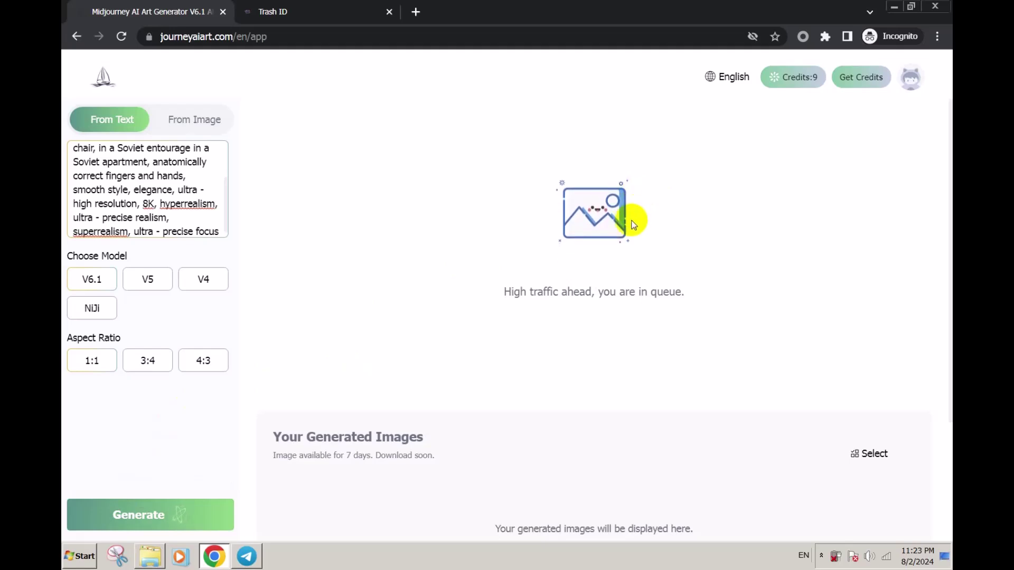
{"action": "left_click_drag", "start_coordinate": [536, 376], "coordinate": [497, 369]}
{"action": "left_click", "coordinate": [491, 376]}
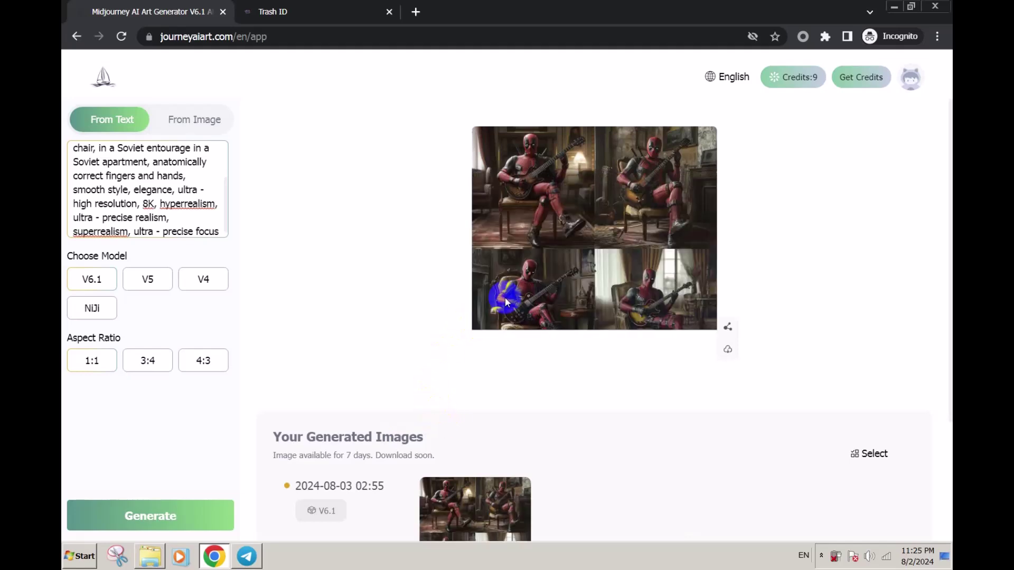
Open the generated Deadpool image grid in a new tab and enlarge it to examine the details.
{"action": "right_click", "coordinate": [595, 231]}
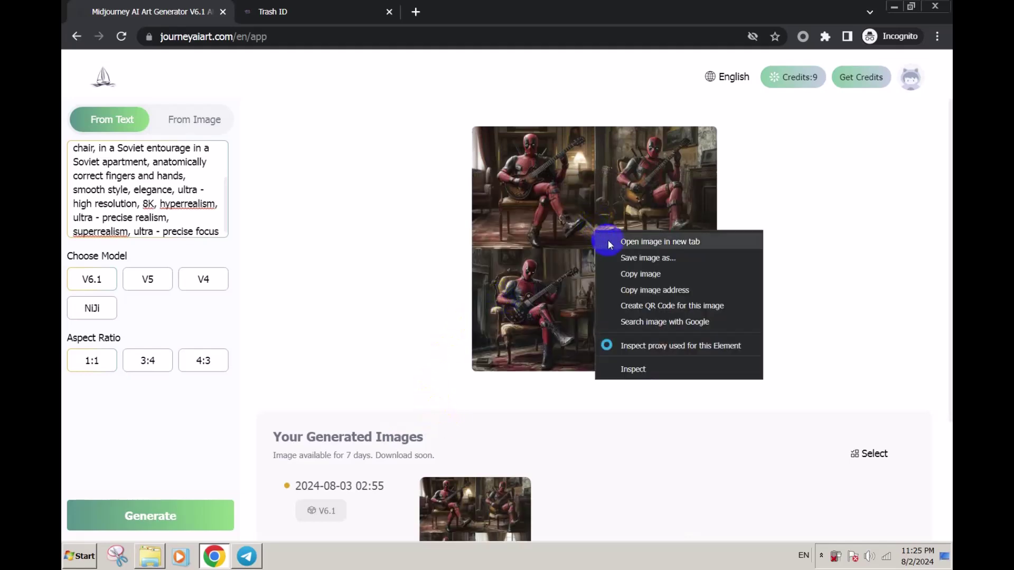
{"action": "left_click", "coordinate": [610, 244]}
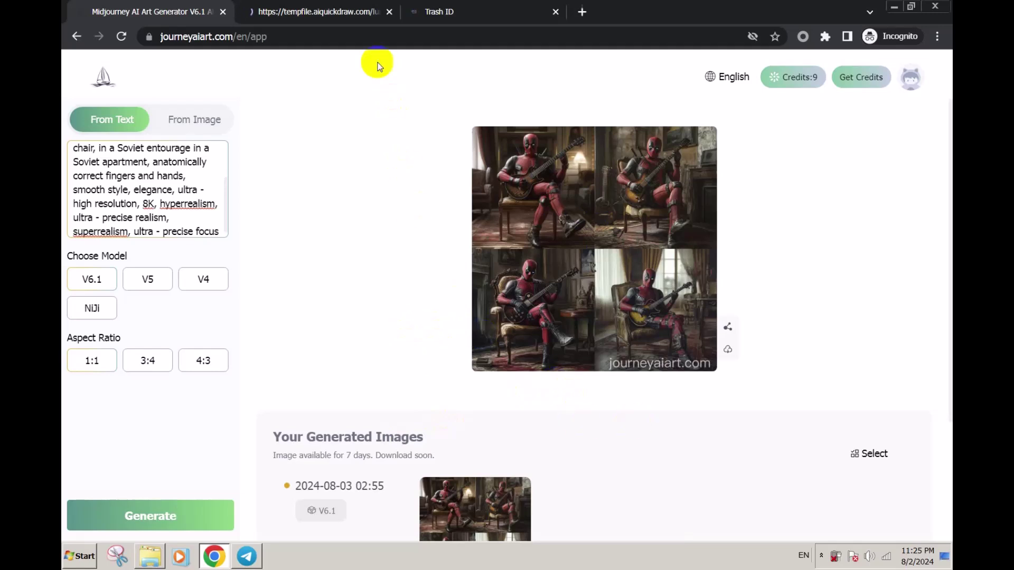
{"action": "left_click", "coordinate": [340, 11]}
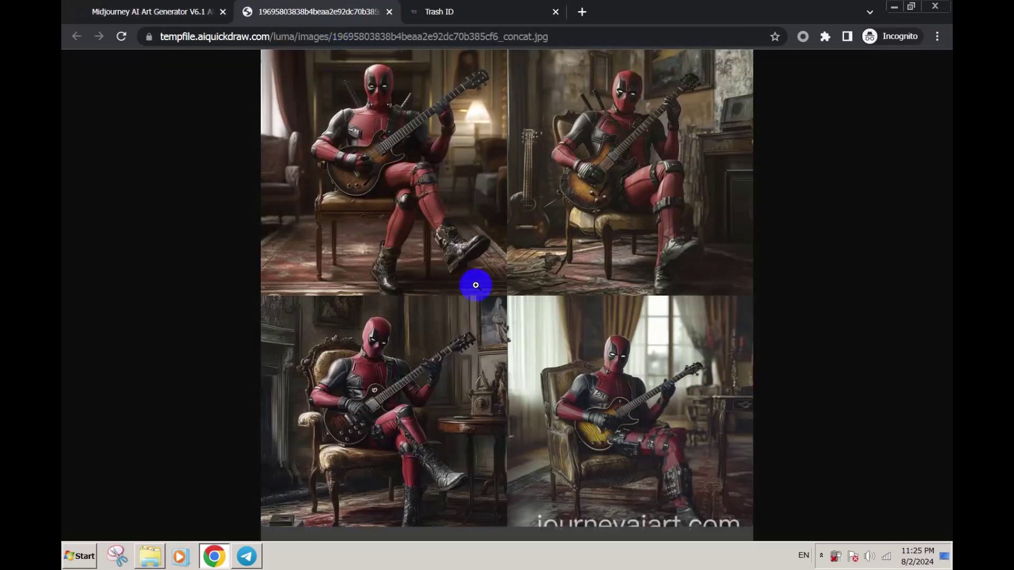
{"action": "left_click", "coordinate": [472, 151]}
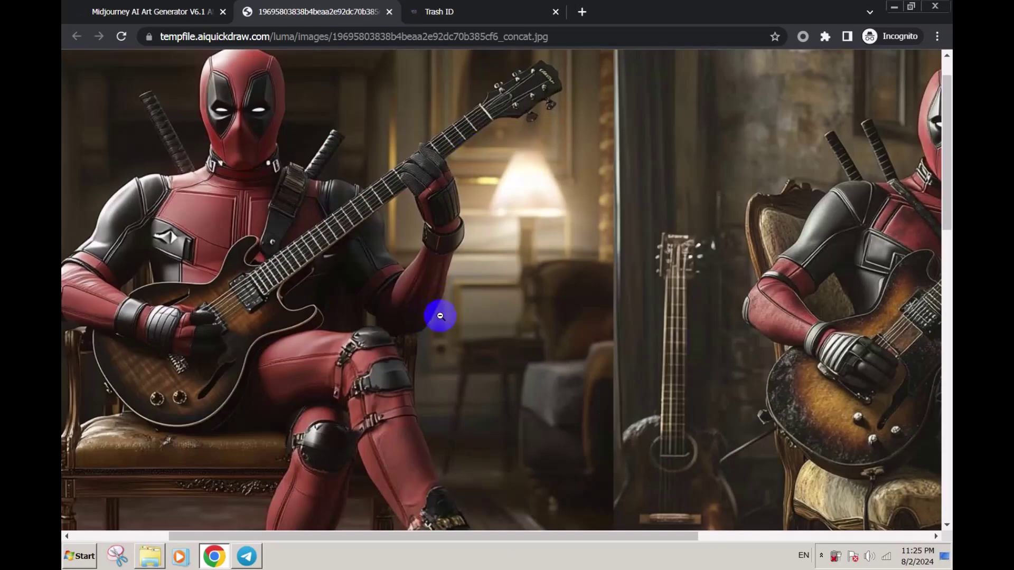
Compare the four Deadpool images in the generated grid, checking them at full size and in the fitted view.
{"action": "scroll", "coordinate": [470, 327], "scroll_direction": "down", "scroll_amount": 15}
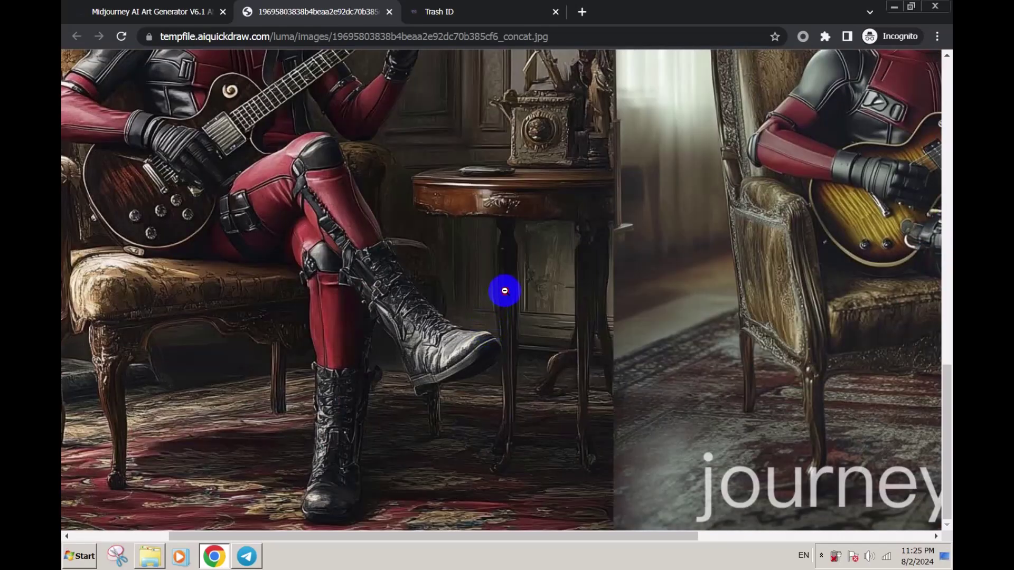
{"action": "left_click", "coordinate": [505, 291]}
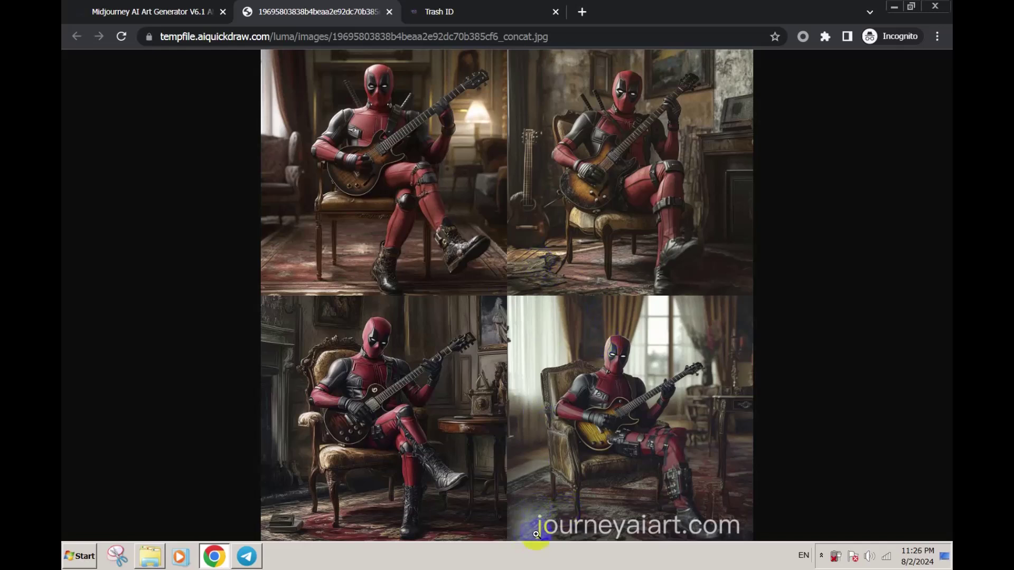
{"action": "left_click", "coordinate": [547, 112]}
{"action": "left_click", "coordinate": [629, 338]}
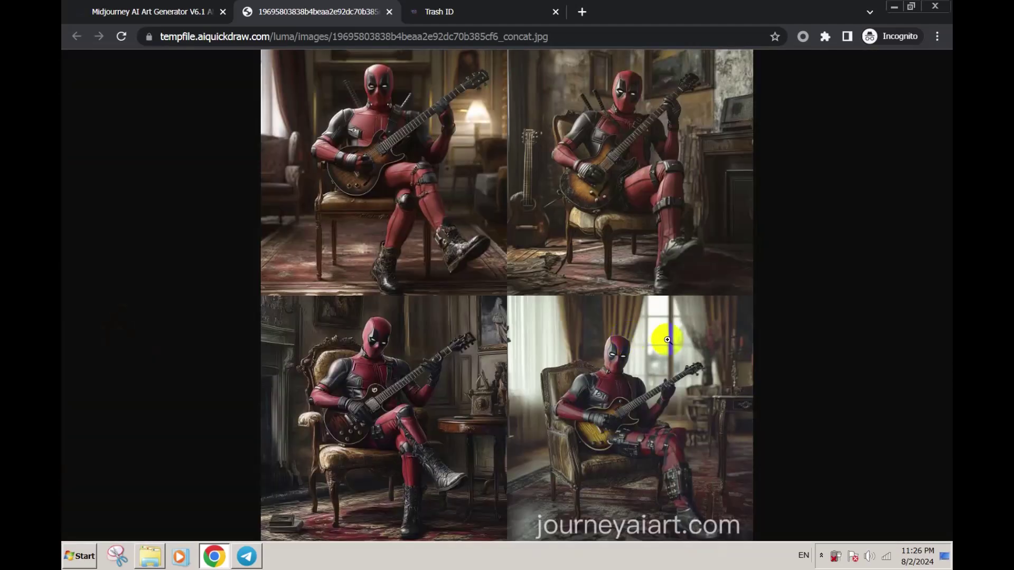
{"action": "mouse_move", "coordinate": [564, 377]}
{"action": "left_mouse_down"}
{"action": "mouse_move", "coordinate": [534, 373]}
{"action": "mouse_move", "coordinate": [515, 317]}
{"action": "mouse_move", "coordinate": [547, 312]}
{"action": "left_mouse_up"}
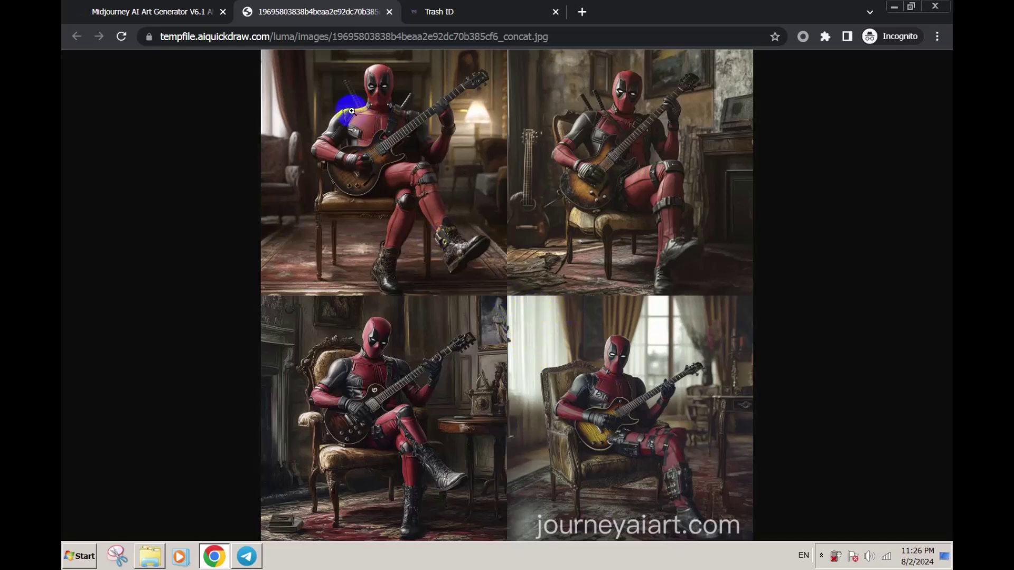
{"action": "right_click", "coordinate": [428, 184]}
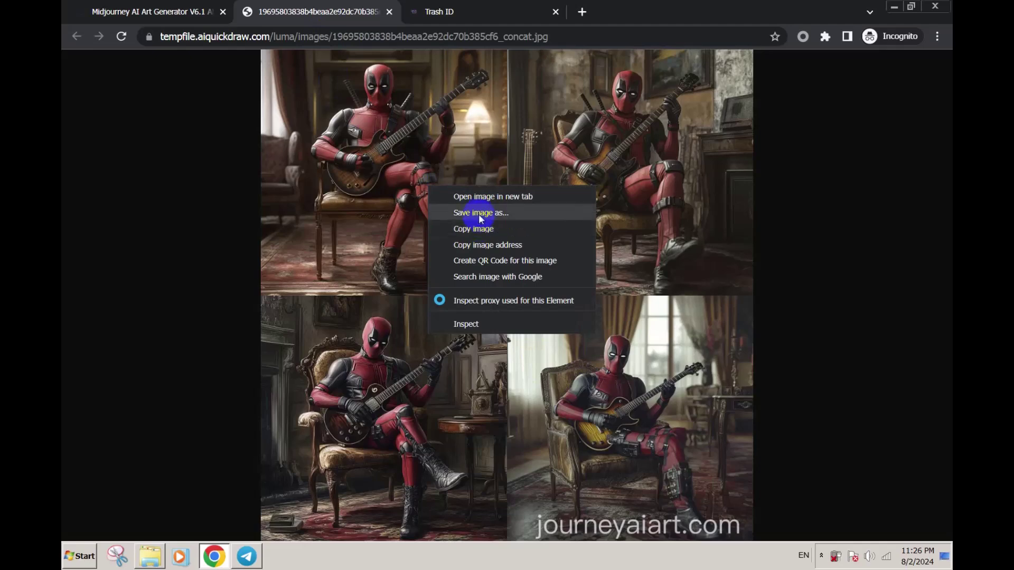
{"action": "left_click", "coordinate": [338, 206]}
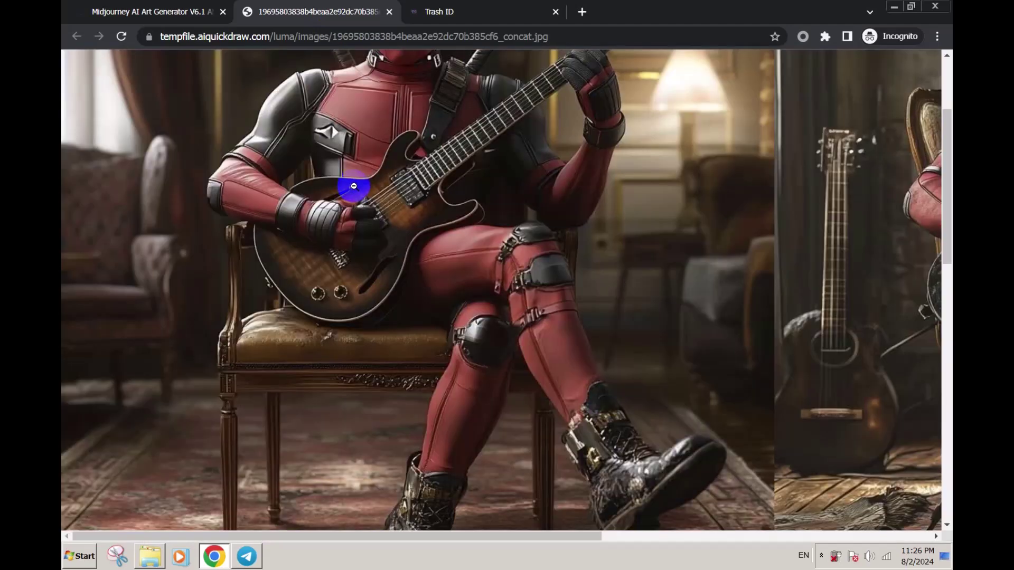
{"action": "left_click", "coordinate": [337, 157]}
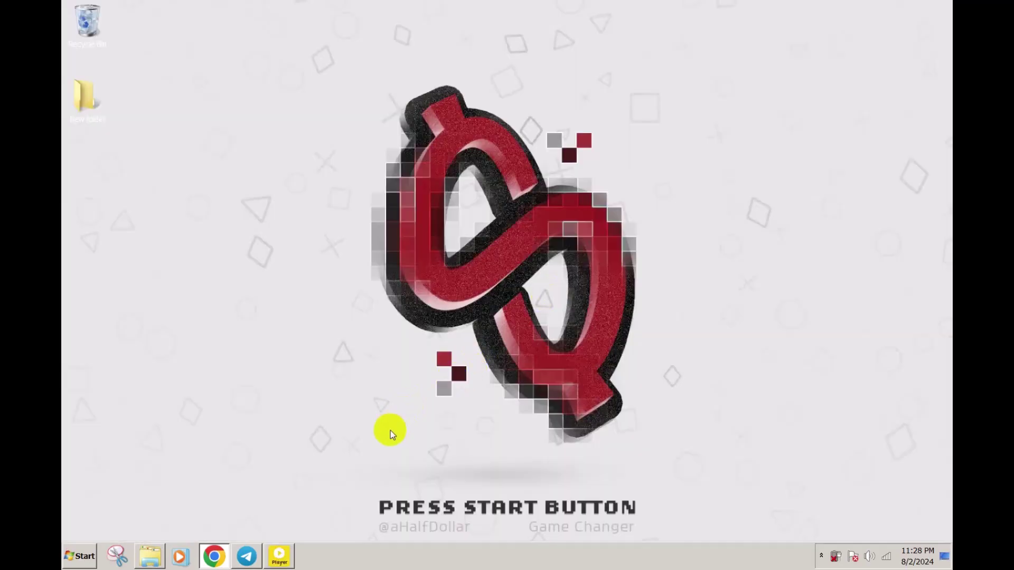
{"action": "left_click", "coordinate": [247, 556]}
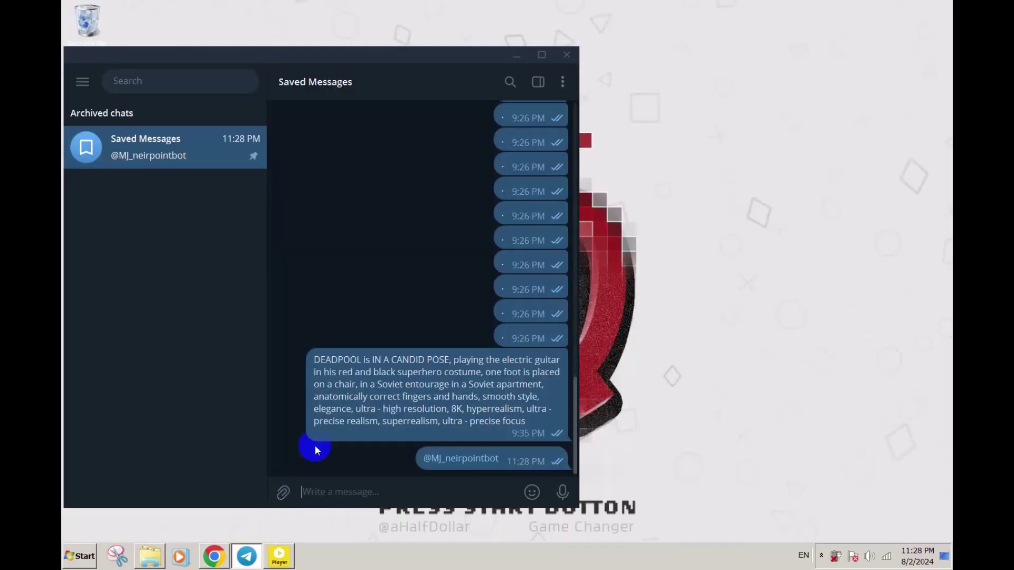
{"action": "left_click", "coordinate": [462, 458]}
{"action": "left_click", "coordinate": [442, 491]}
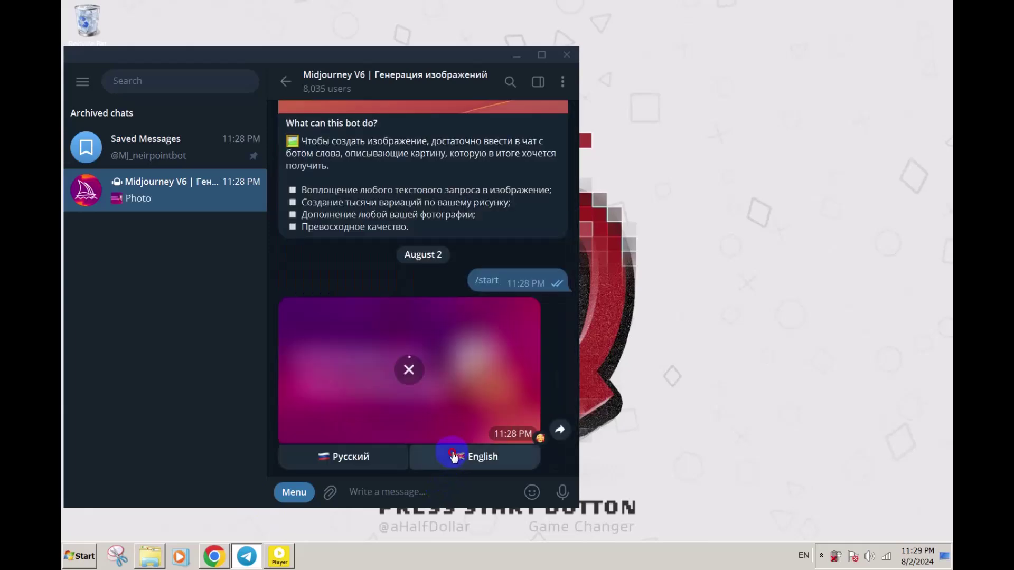
{"action": "left_click", "coordinate": [454, 457]}
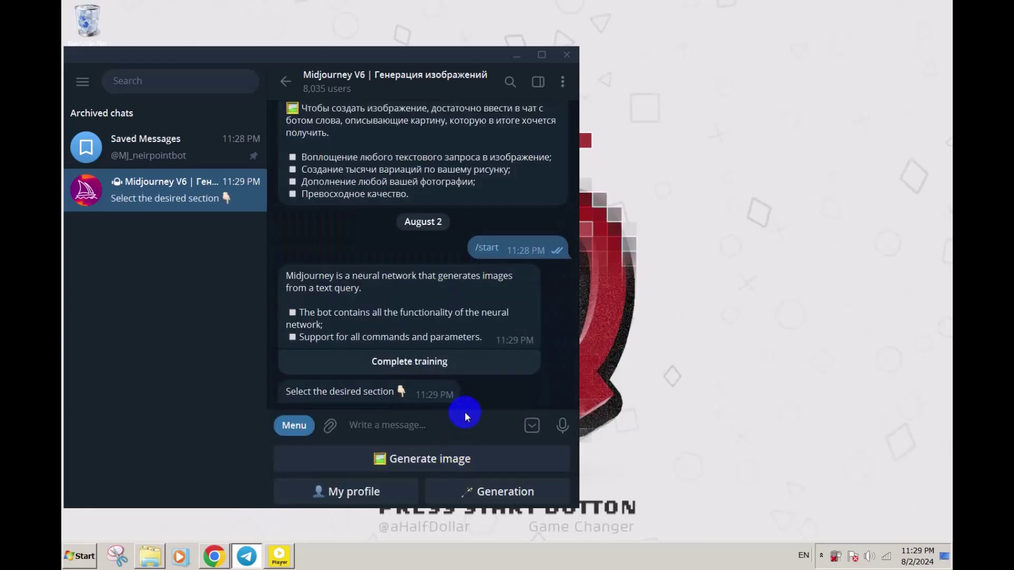
{"action": "left_click", "coordinate": [385, 488]}
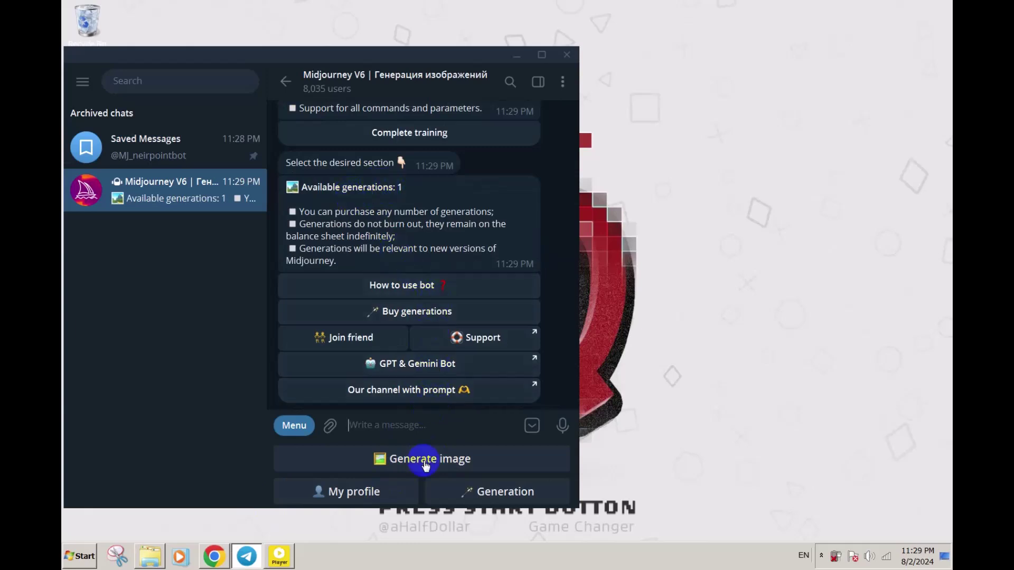
Request an image generation and send the bot the Deadpool electric guitar prompt copied from Saved Messages.
{"action": "left_click", "coordinate": [427, 463]}
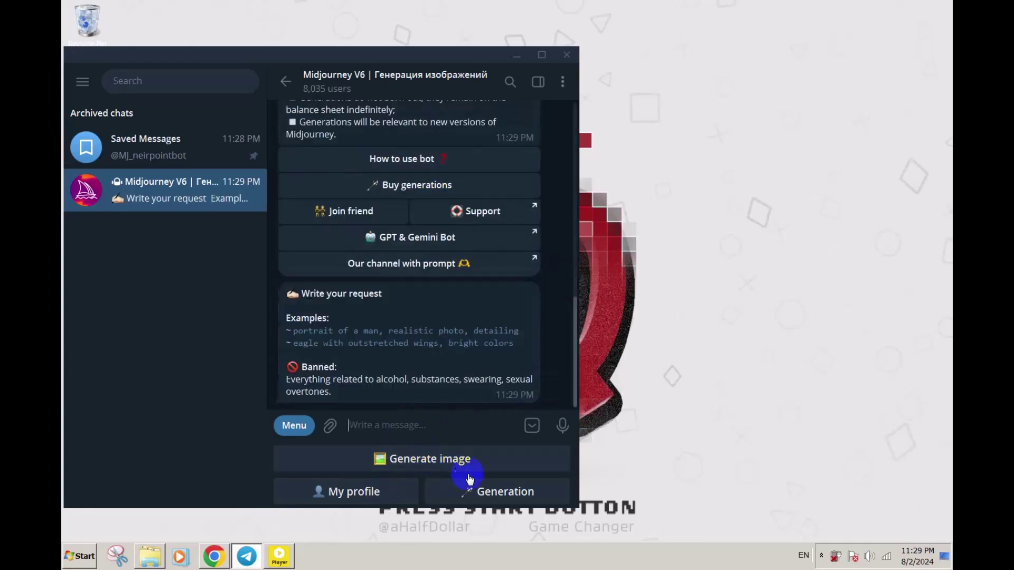
{"action": "left_click", "coordinate": [167, 155]}
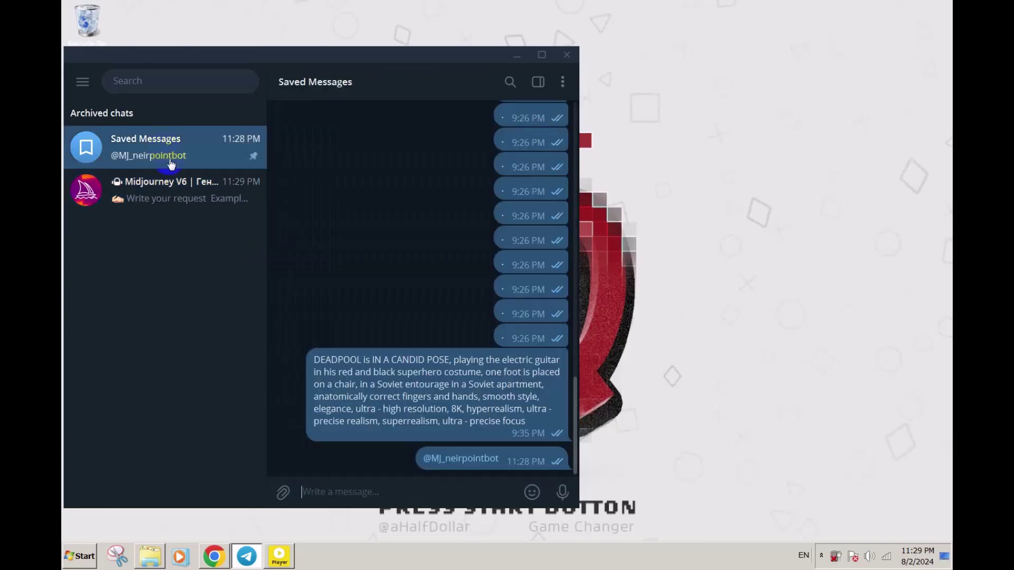
{"action": "left_click_drag", "start_coordinate": [317, 360], "coordinate": [529, 424]}
{"action": "key", "text": "ctrl+c"}
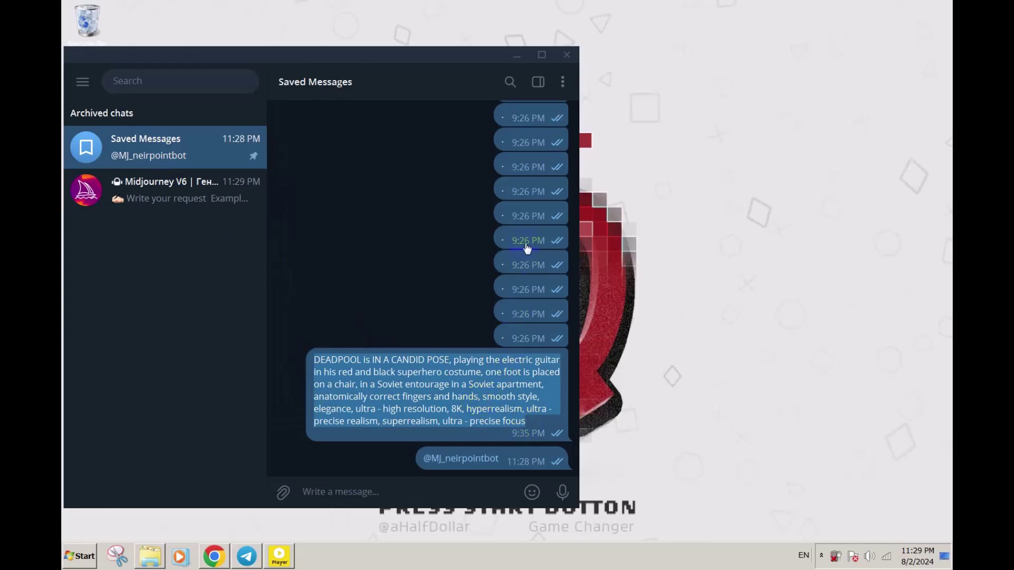
{"action": "left_click", "coordinate": [165, 191]}
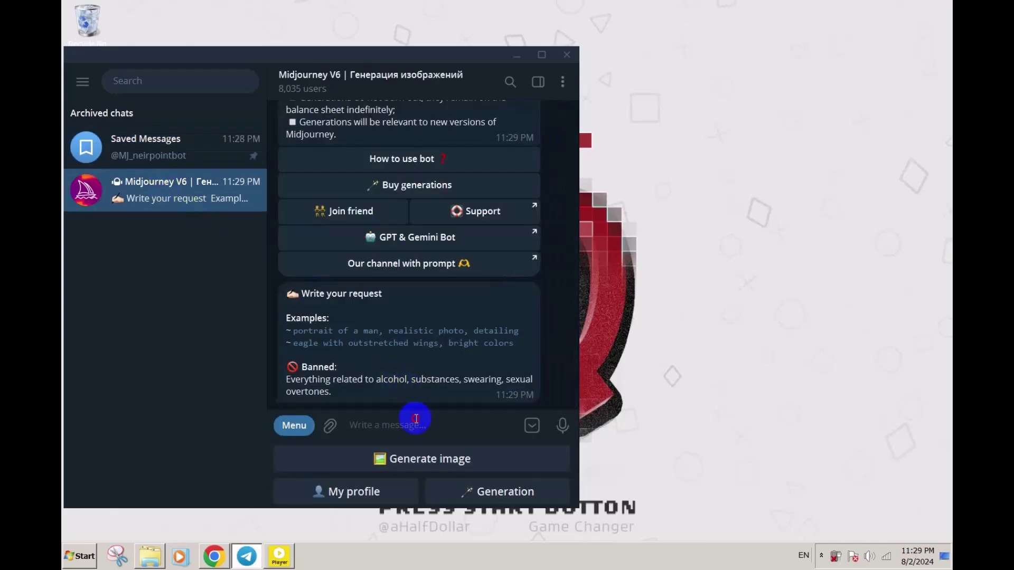
{"action": "key", "text": "ctrl+v"}
{"action": "left_click", "coordinate": [559, 490]}
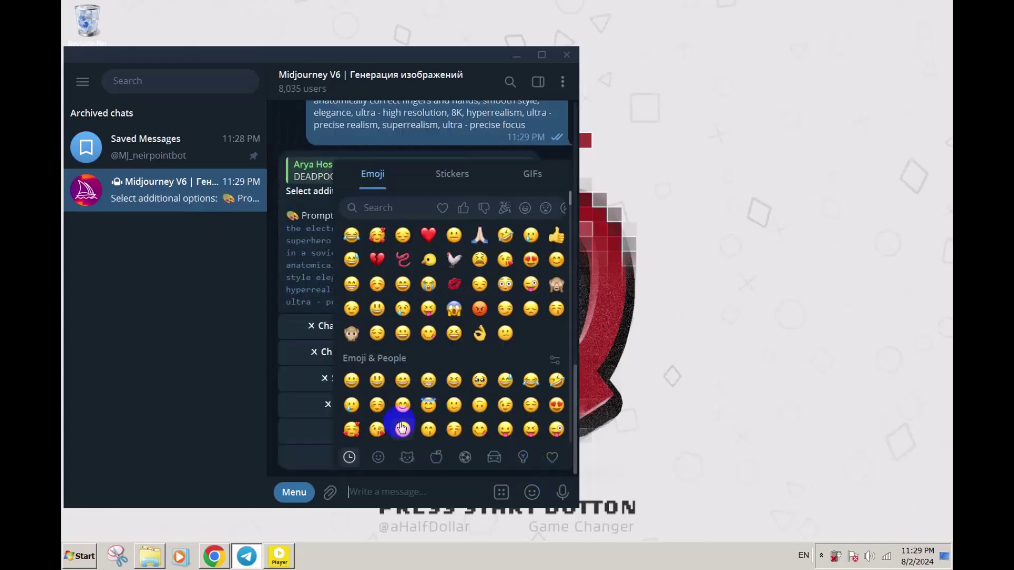
Continue the generation without additional options and review the bot's finished Deadpool image grid.
{"action": "left_click", "coordinate": [317, 256]}
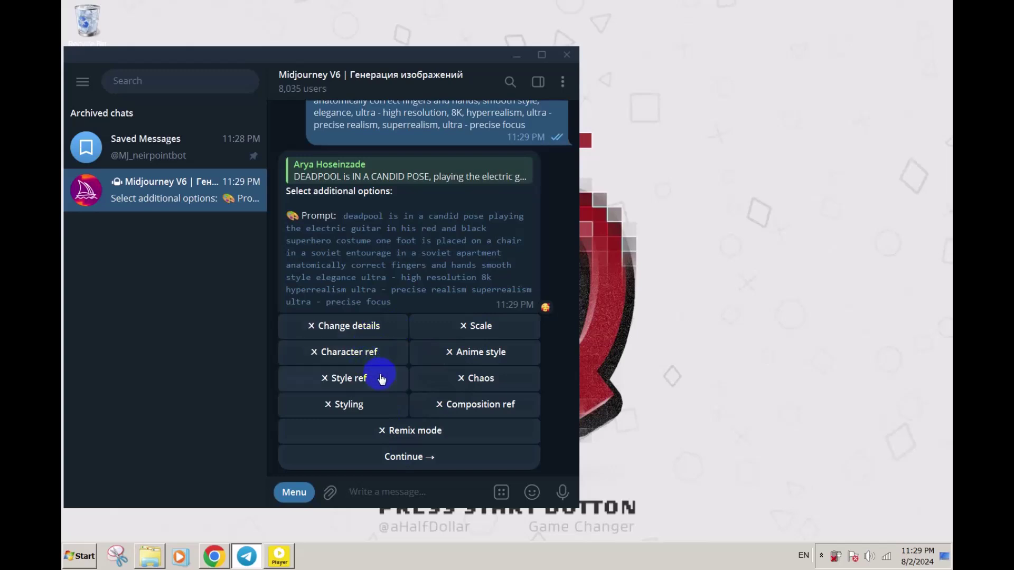
{"action": "left_click", "coordinate": [423, 457]}
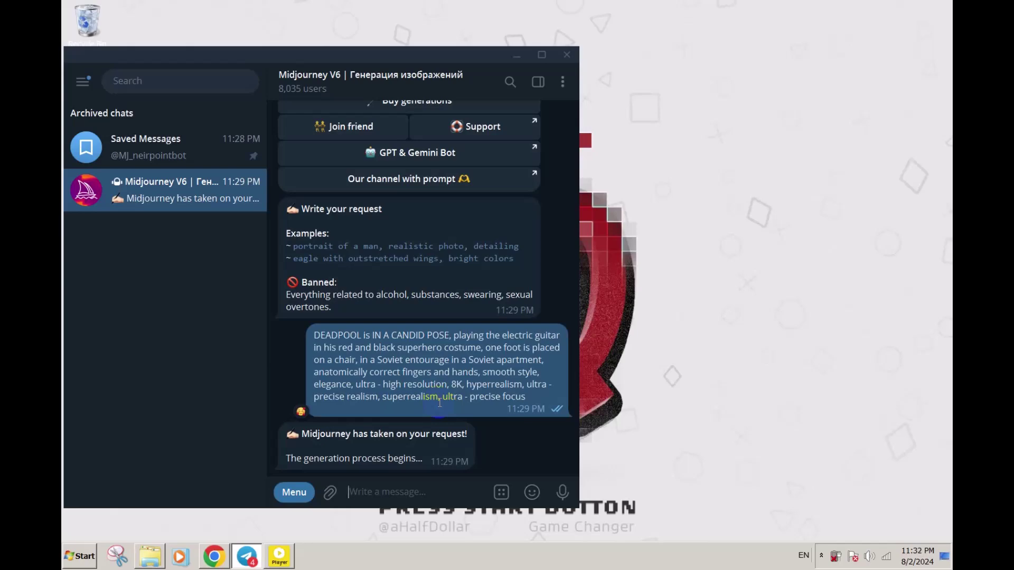
{"action": "scroll", "coordinate": [439, 404], "scroll_direction": "up", "scroll_amount": 5}
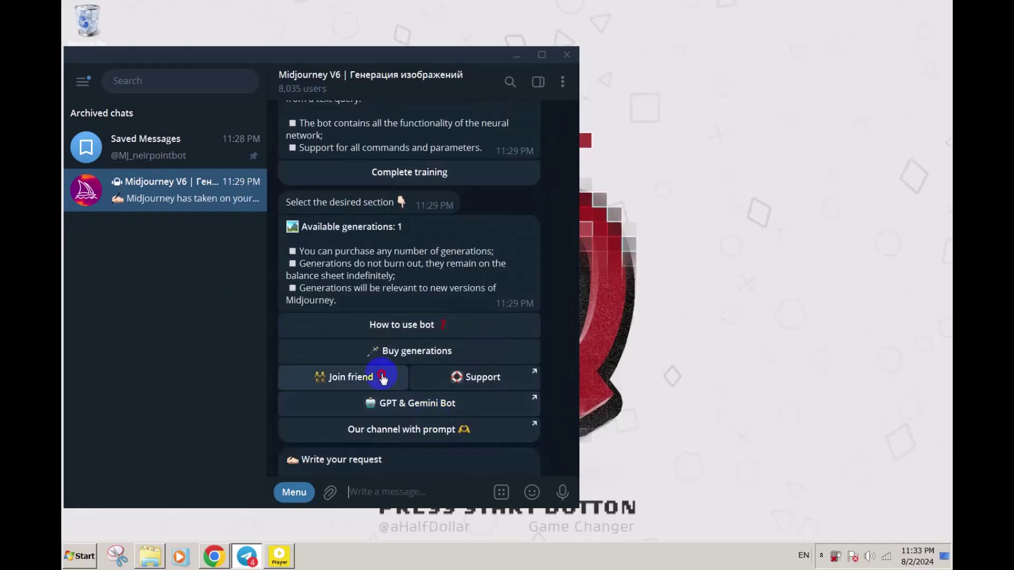
{"action": "left_click", "coordinate": [381, 377]}
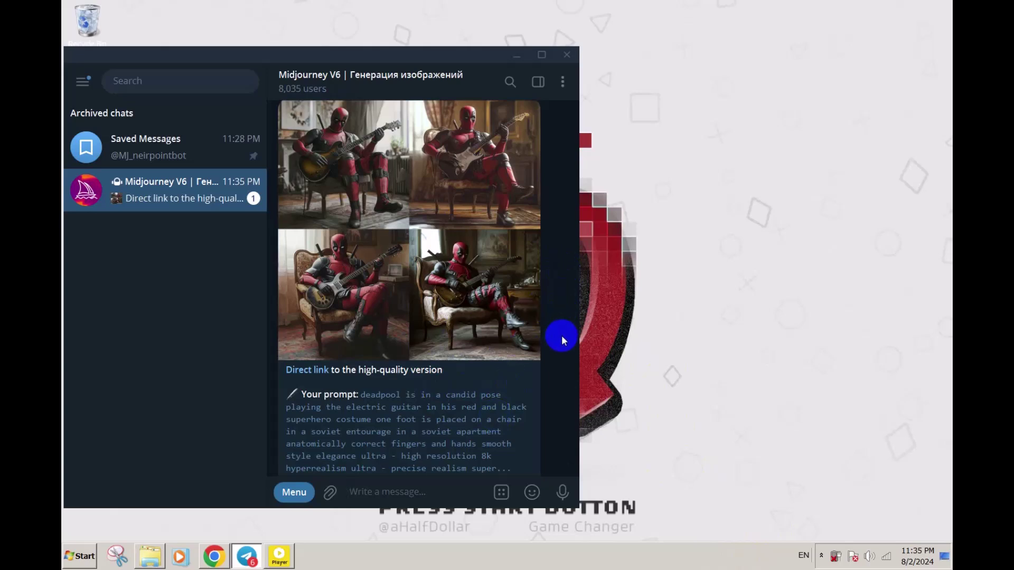
{"action": "scroll", "coordinate": [575, 350], "scroll_direction": "down", "scroll_amount": 3}
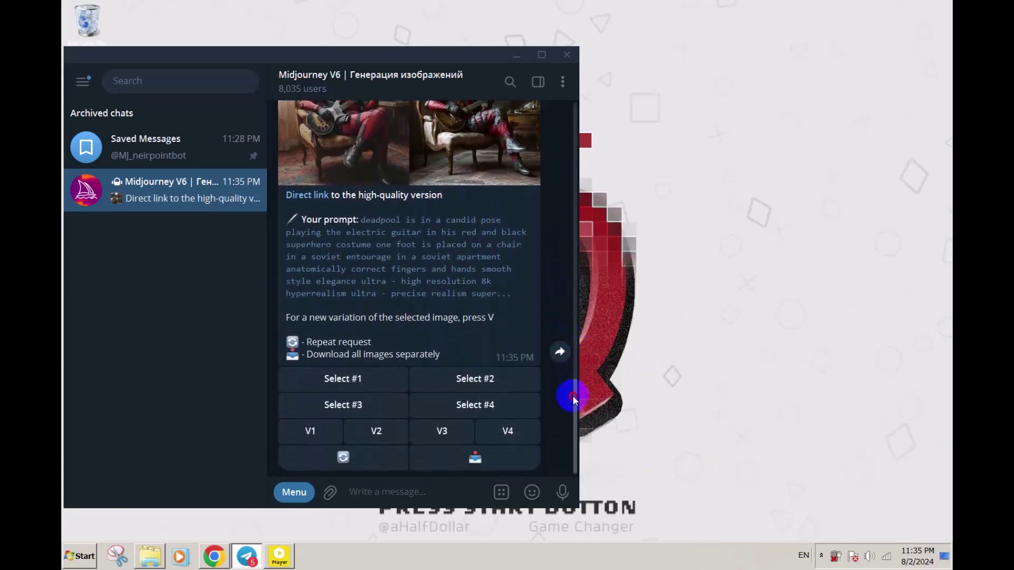
{"action": "left_click_drag", "start_coordinate": [573, 395], "coordinate": [573, 375]}
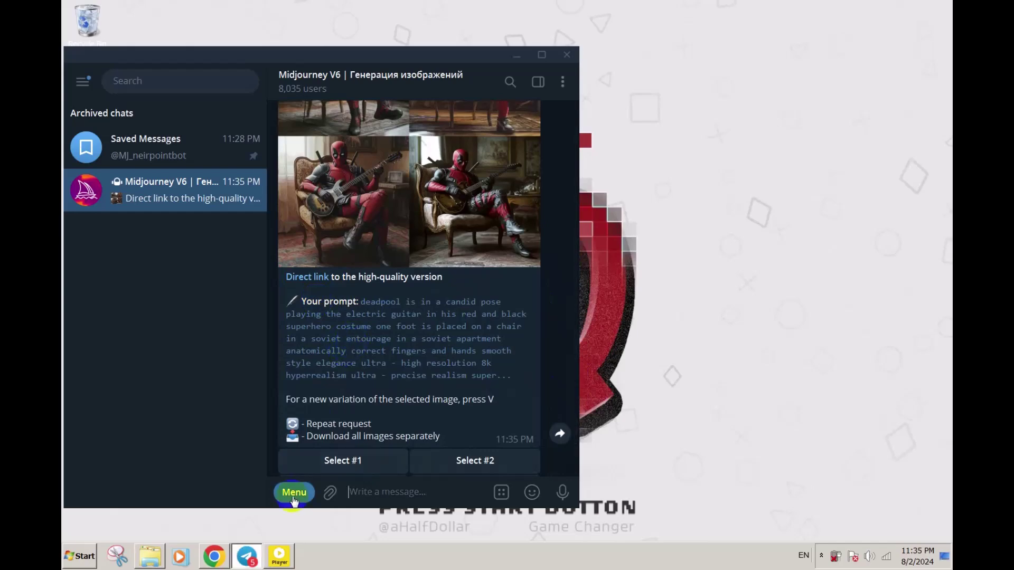
Open the direct link to the high-quality Deadpool grid in a new Chrome tab and enlarge it to examine the images.
{"action": "left_click", "coordinate": [224, 548]}
{"action": "key", "text": "ctrl+t"}
{"action": "right_click", "coordinate": [520, 40]}
{"action": "left_click", "coordinate": [549, 117]}
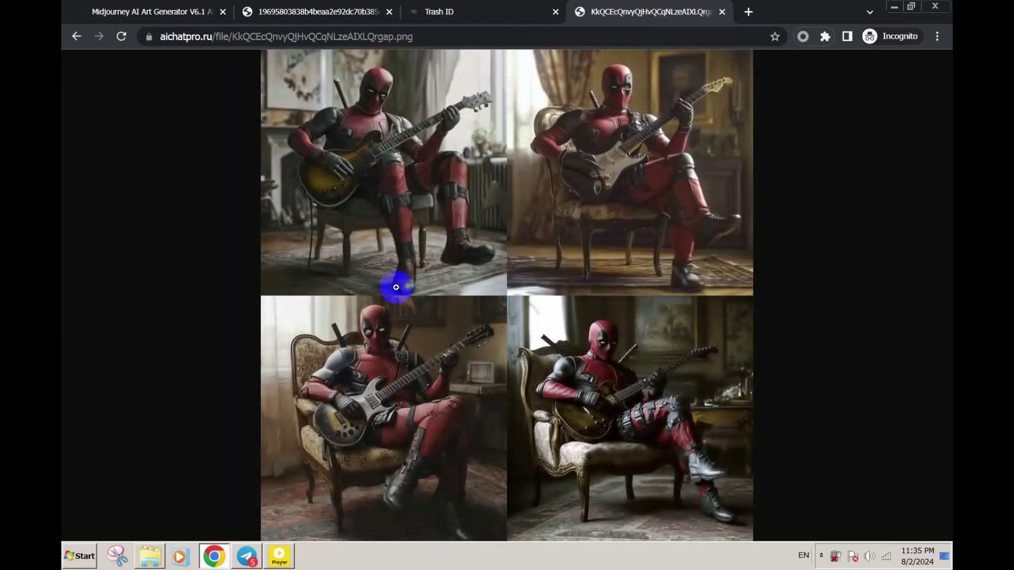
{"action": "left_click", "coordinate": [396, 286]}
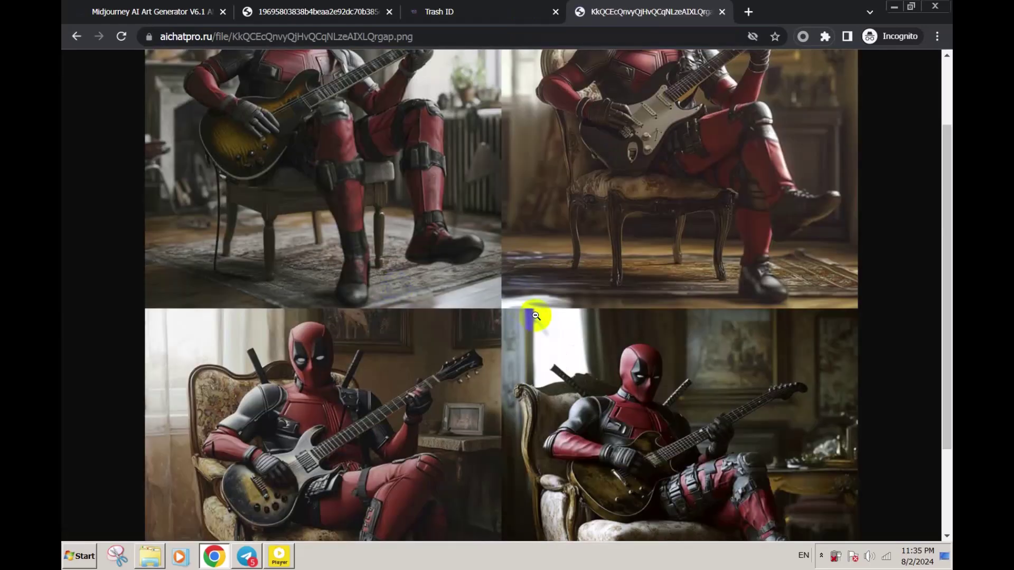
{"action": "scroll", "coordinate": [676, 296], "scroll_direction": "up", "scroll_amount": 2}
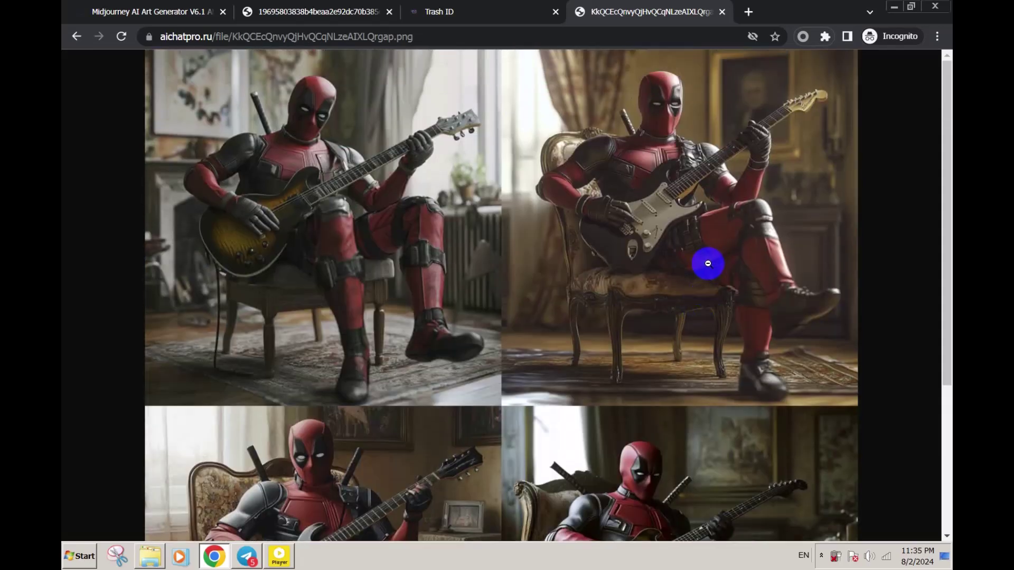
Return to the Telegram bot's result and try to download all the generated images separately.
{"action": "left_click", "coordinate": [893, 6]}
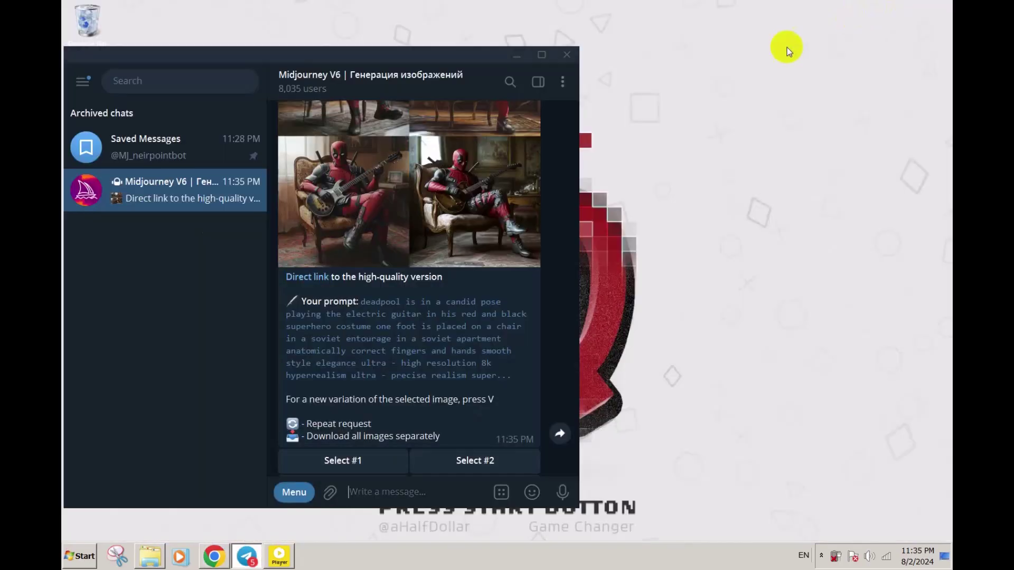
{"action": "scroll", "coordinate": [443, 369], "scroll_direction": "down", "scroll_amount": 2}
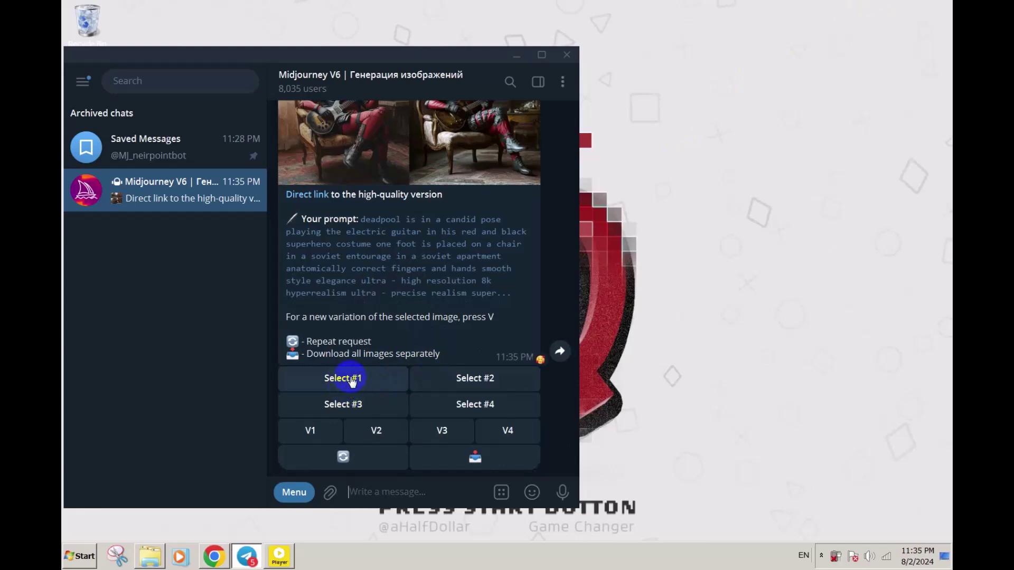
{"action": "scroll", "coordinate": [389, 293], "scroll_direction": "up", "scroll_amount": 3}
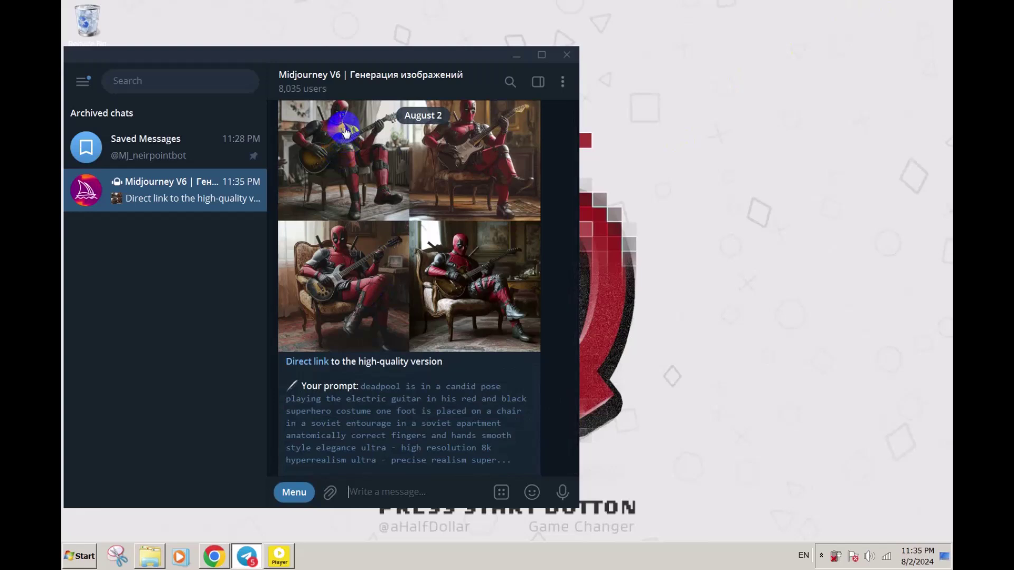
{"action": "scroll", "coordinate": [485, 326], "scroll_direction": "down", "scroll_amount": 3}
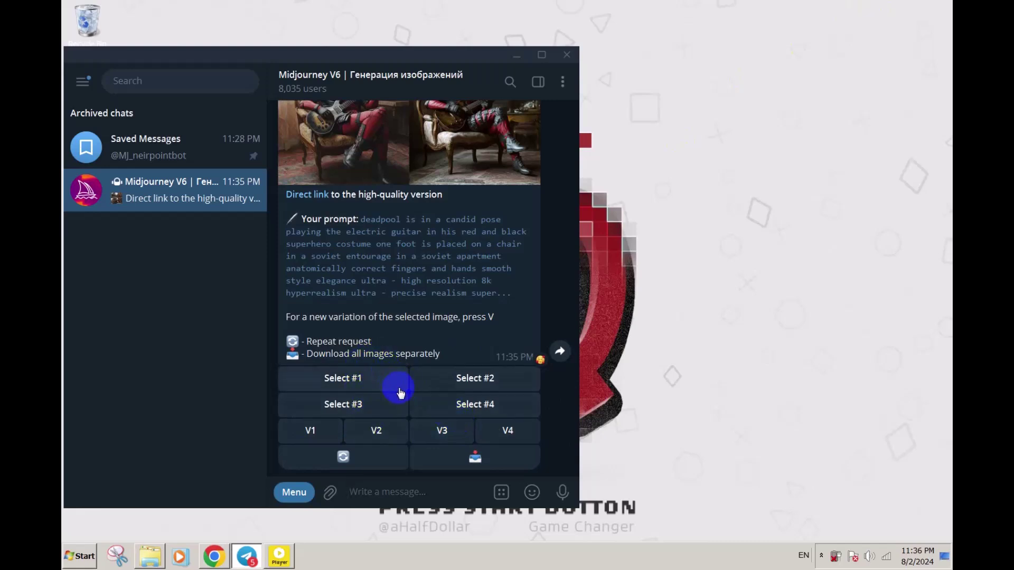
{"action": "left_click", "coordinate": [466, 457]}
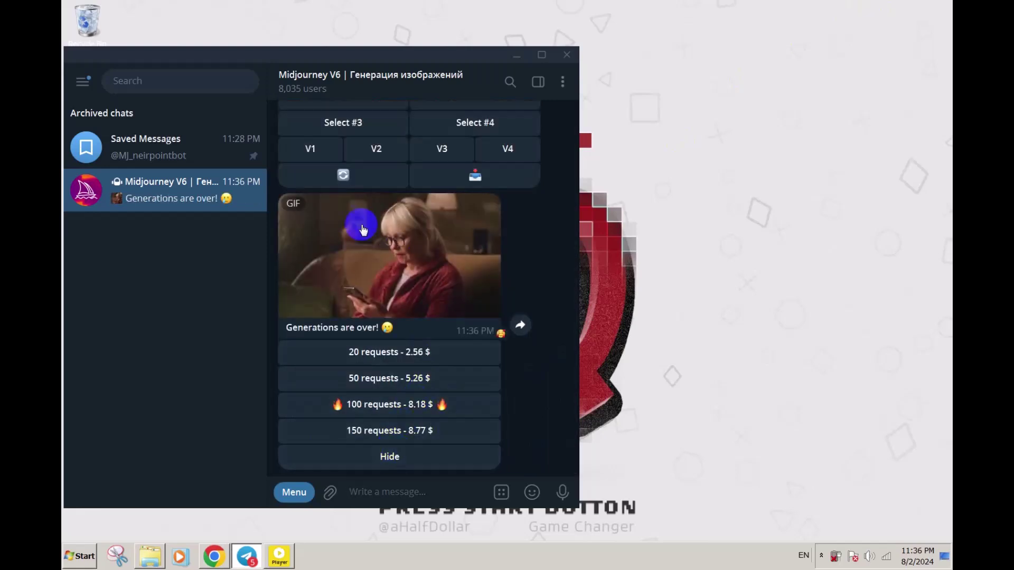
{"action": "scroll", "coordinate": [443, 287], "scroll_direction": "up", "scroll_amount": 3}
{"action": "scroll", "coordinate": [449, 359], "scroll_direction": "down", "scroll_amount": 4}
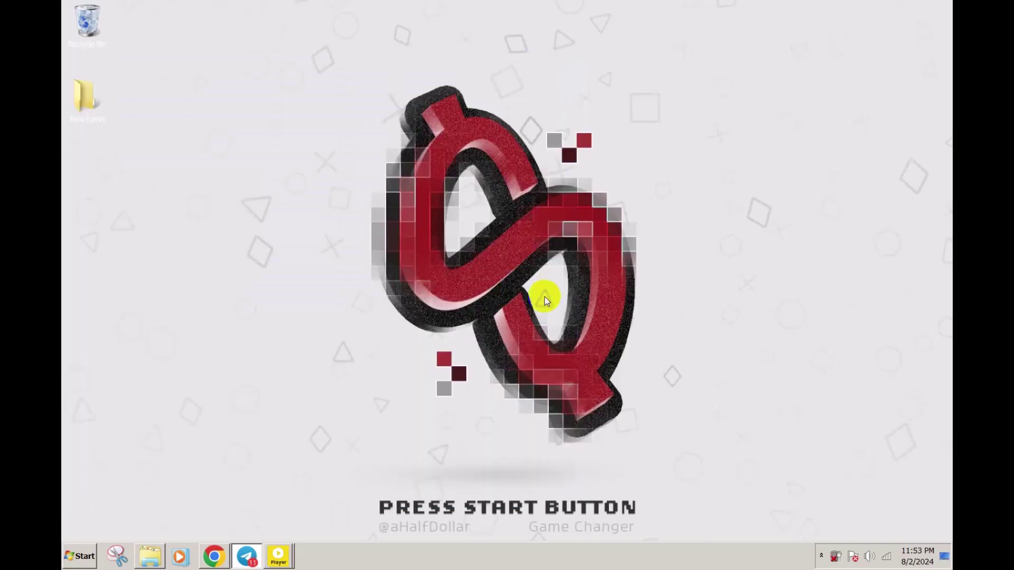
View the YouTube channel page in Chrome and minimize the browser.
{"action": "left_click", "coordinate": [214, 556]}
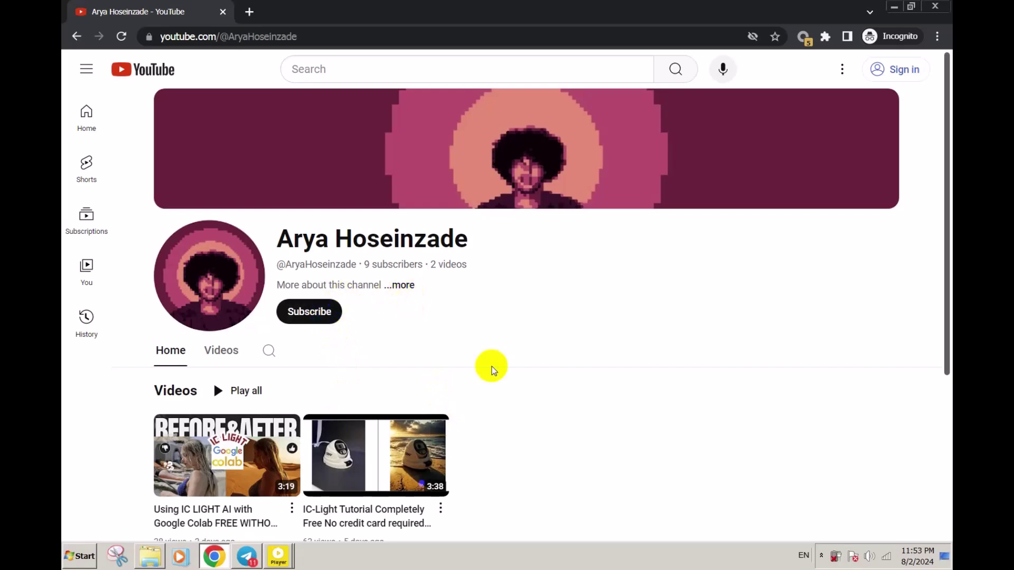
{"action": "left_click", "coordinate": [896, 7]}
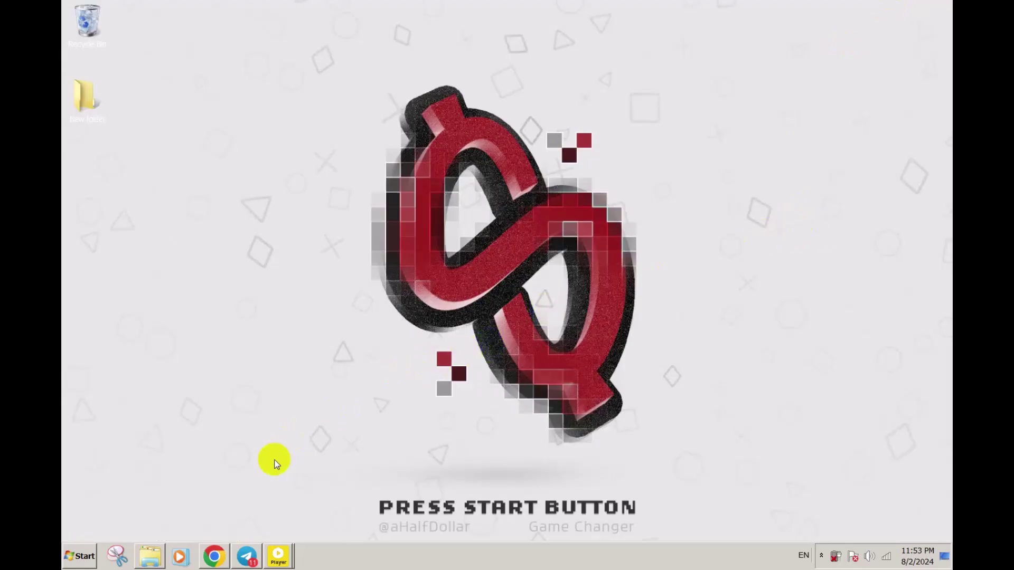
{"action": "left_click", "coordinate": [245, 553]}
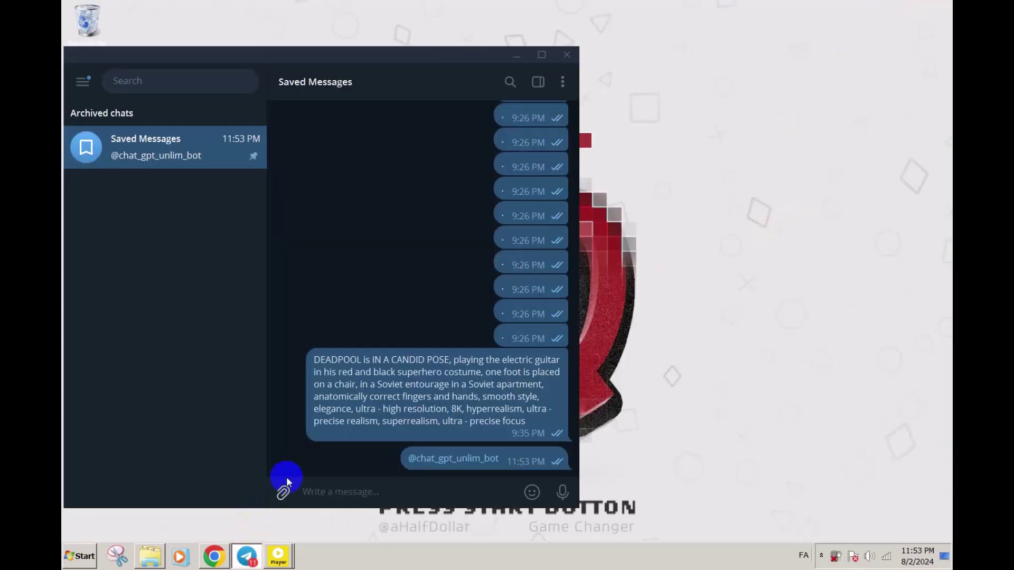
{"action": "left_click", "coordinate": [431, 457]}
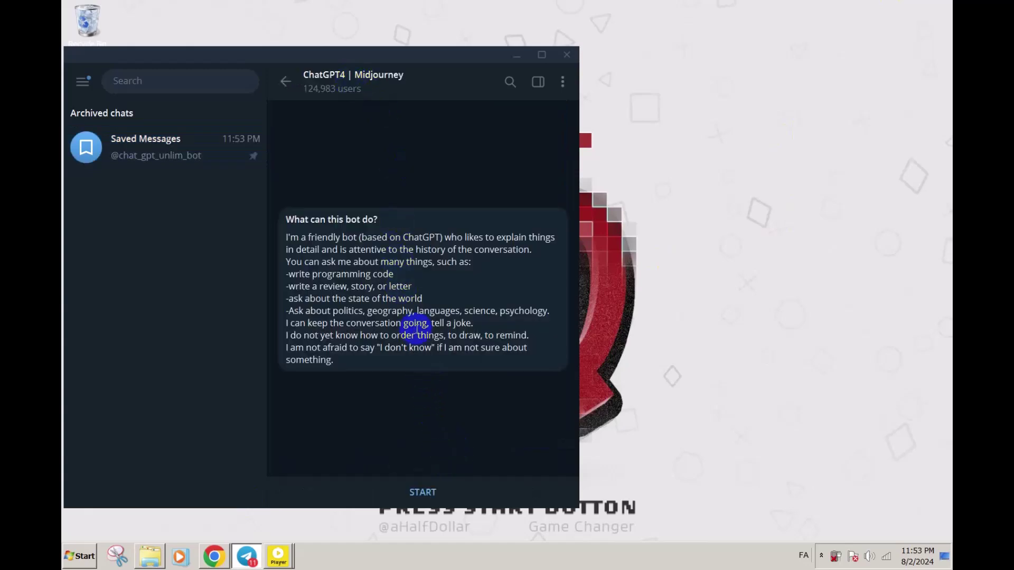
{"action": "left_click", "coordinate": [422, 491]}
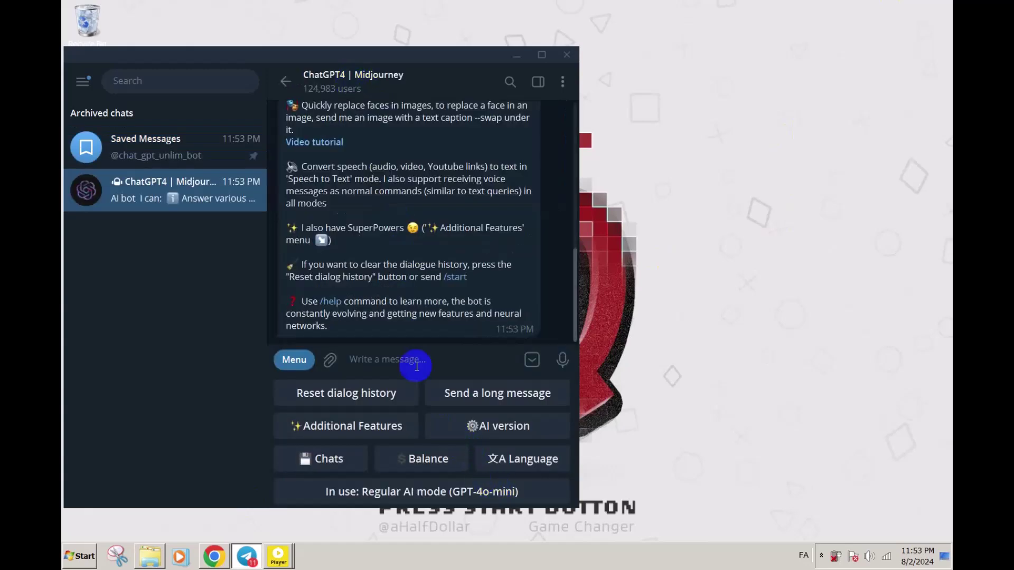
{"action": "scroll", "coordinate": [409, 322], "scroll_direction": "up", "scroll_amount": 4}
{"action": "scroll", "coordinate": [410, 322], "scroll_direction": "down", "scroll_amount": 3}
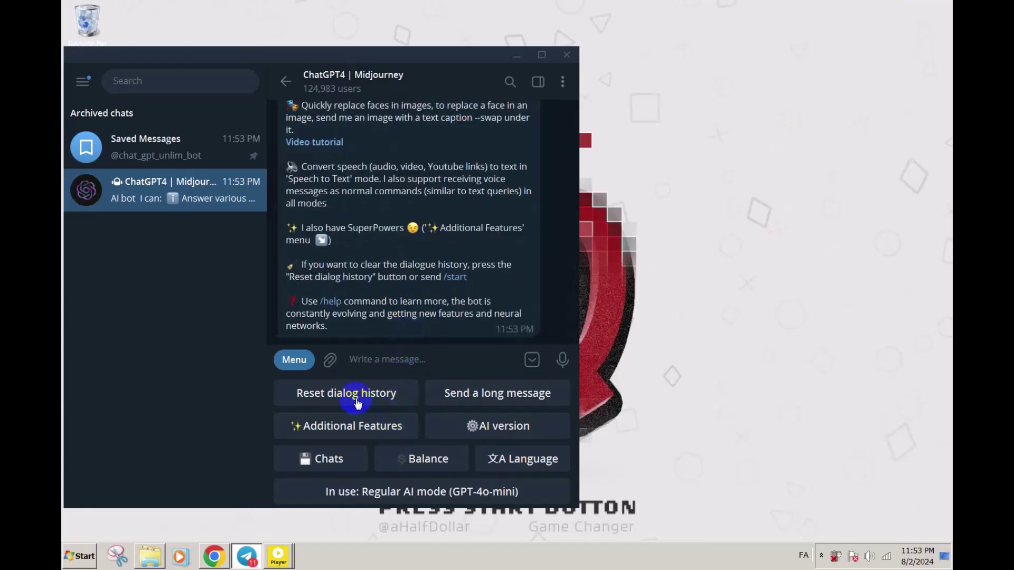
Switch the bot's AI version to image generation and apply the Midjourney model.
{"action": "left_click", "coordinate": [511, 434]}
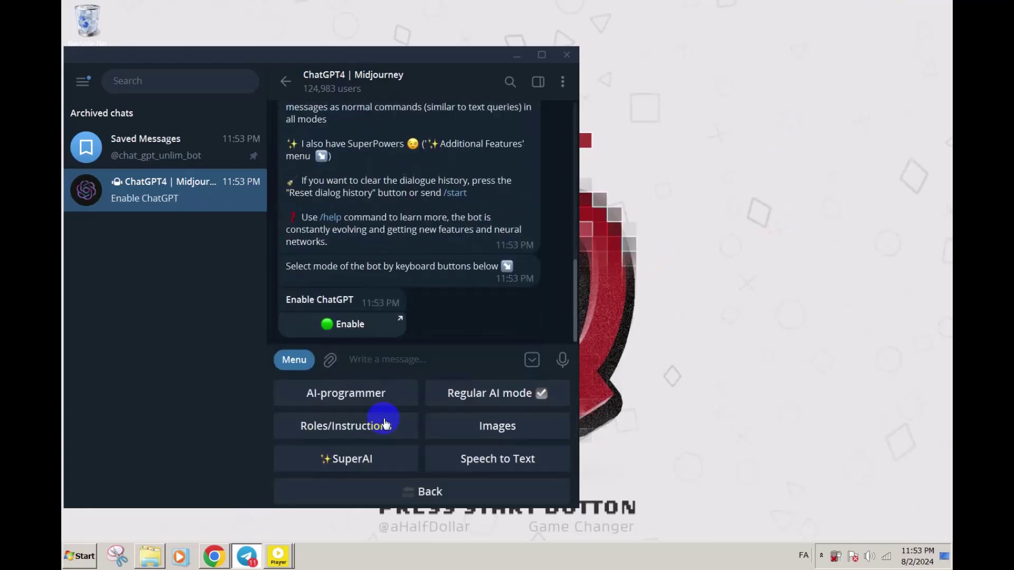
{"action": "left_click", "coordinate": [477, 428]}
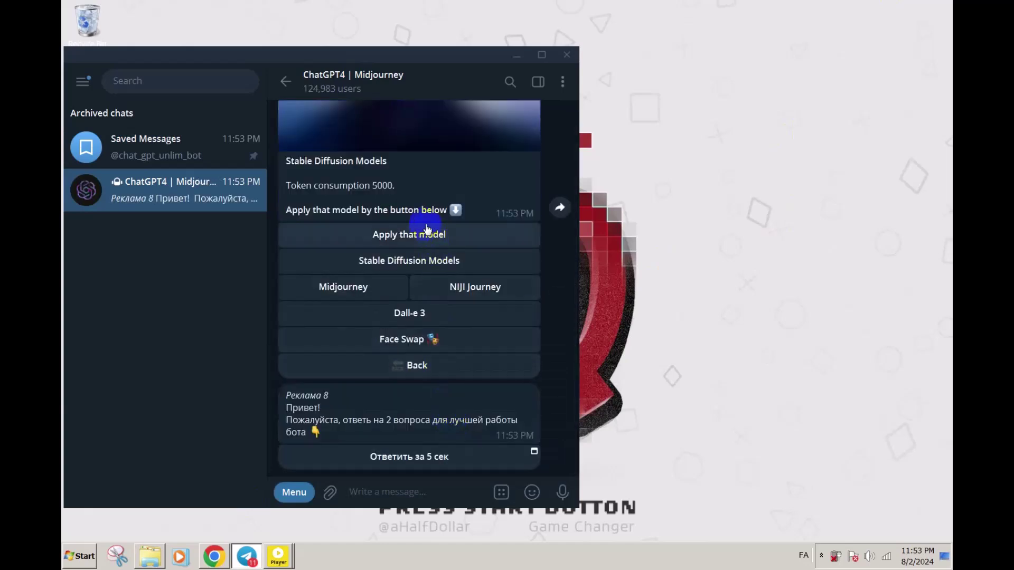
{"action": "scroll", "coordinate": [350, 175], "scroll_direction": "up", "scroll_amount": 2}
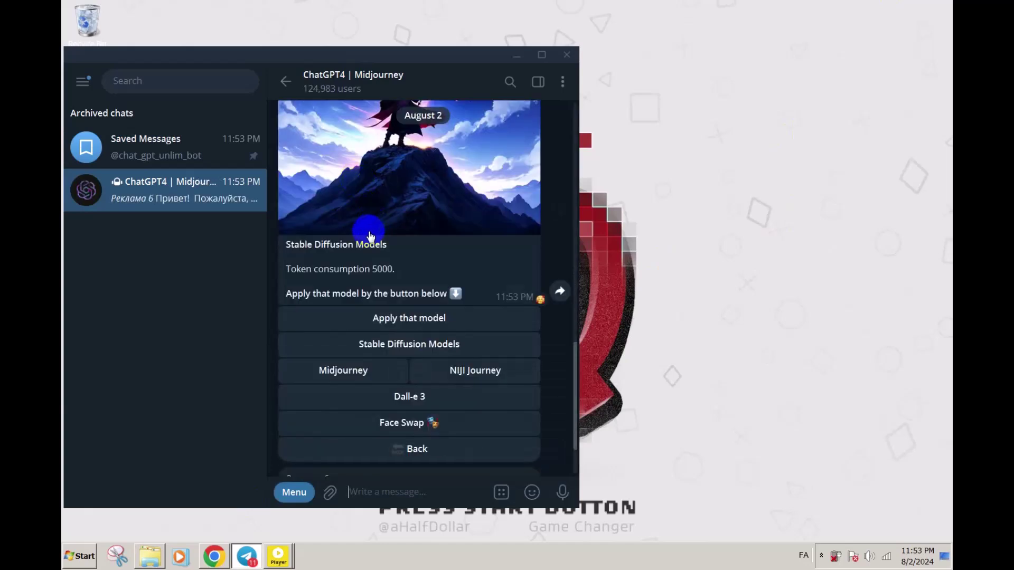
{"action": "triple_click", "coordinate": [337, 251]}
{"action": "left_click", "coordinate": [405, 251]}
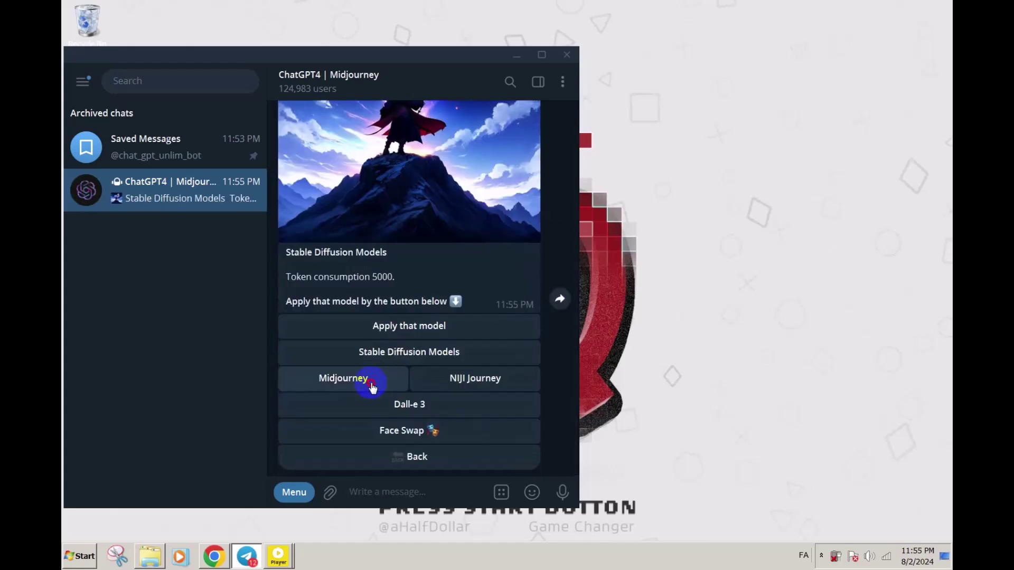
{"action": "left_click", "coordinate": [371, 385]}
{"action": "left_click", "coordinate": [425, 328]}
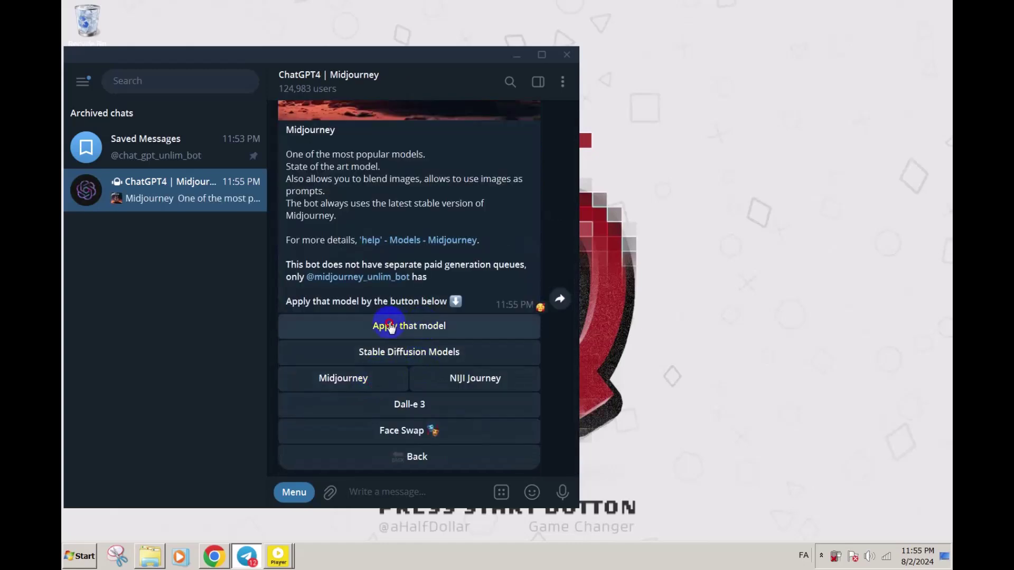
{"action": "left_click", "coordinate": [391, 326]}
Read the image generation instructions and try to submit the Deadpool candid-pose electric guitar prompt to the bot.
{"action": "scroll", "coordinate": [425, 296], "scroll_direction": "up", "scroll_amount": 3}
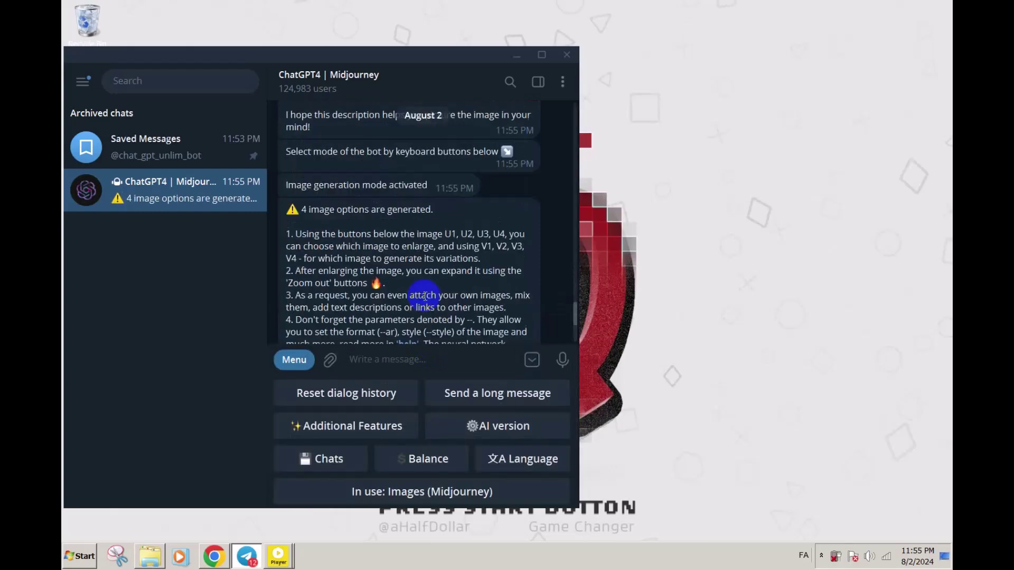
{"action": "scroll", "coordinate": [397, 266], "scroll_direction": "down", "scroll_amount": 3}
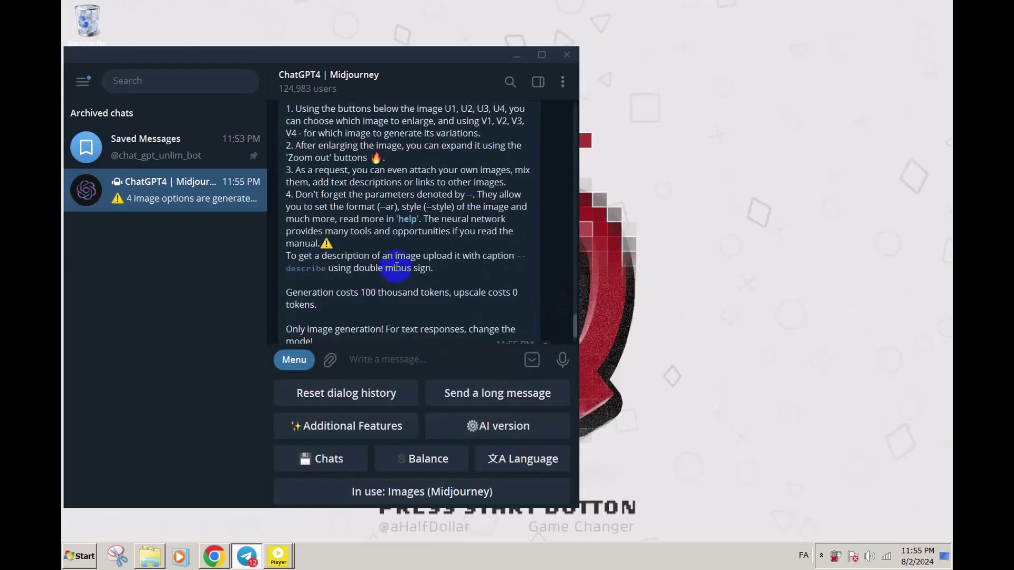
{"action": "scroll", "coordinate": [397, 269], "scroll_direction": "down", "scroll_amount": 1}
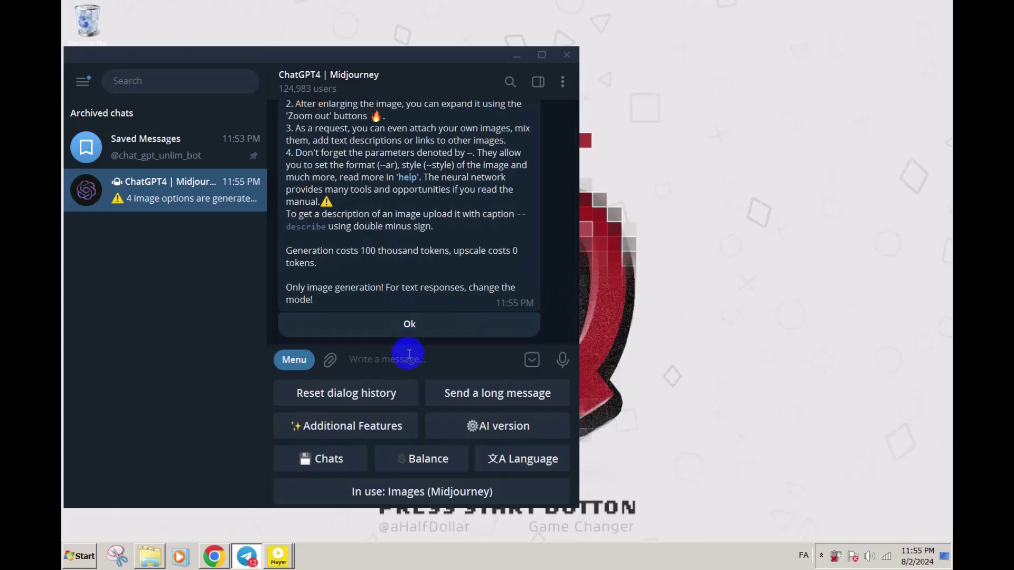
{"action": "type", "text": "DEADPOOL is IN A CANDID POSE, playing the electric guitar in his red and black superhero costume, one foot is placed on a chair, in a Soviet entourage in a Soviet apartment, anatomically correct fingers and hands, smooth style, elegance, ultra - high resolution, 8K, hyperrealism, ultra - precise realism, superrealism, ultra - precise focus"}
{"action": "left_click", "coordinate": [562, 491]}
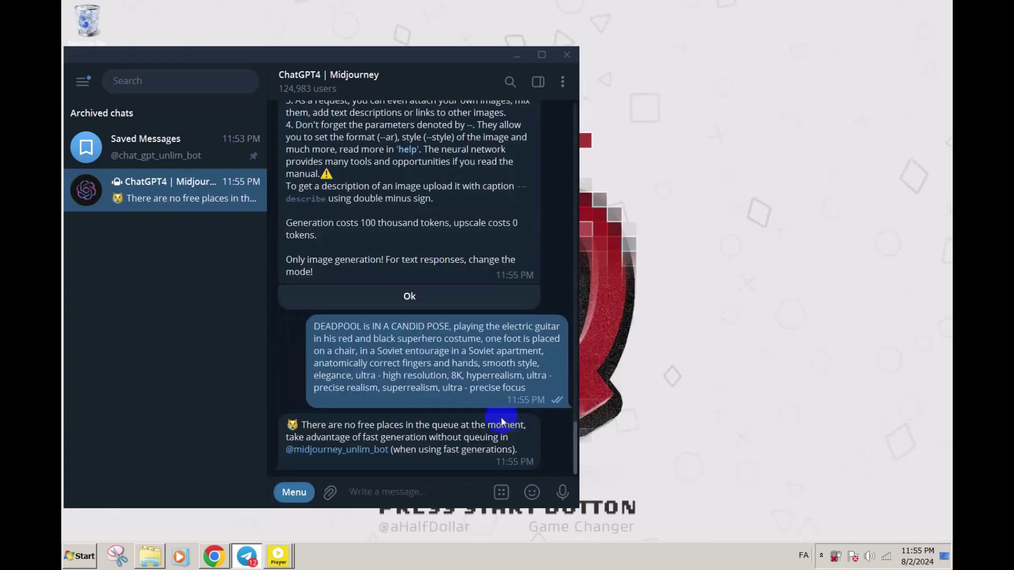
Resend the same Deadpool electric guitar prompt to the ChatGPT4 | Midjourney bot.
{"action": "mouse_move", "coordinate": [489, 407]}
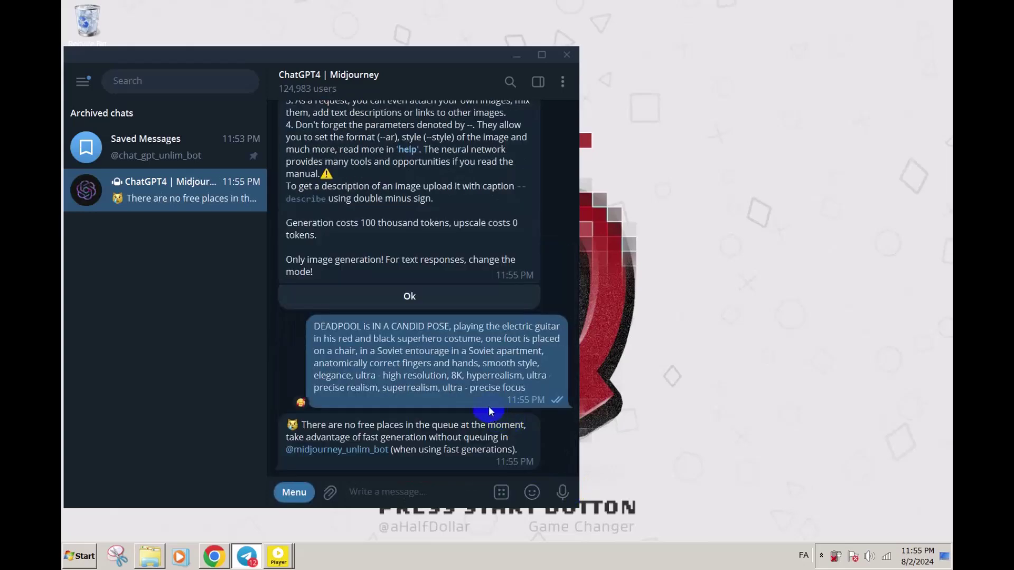
{"action": "type", "text": "DEADPOOL is IN A CANDID POSE, playing the electric guitar in his red and black superhero costume, one foot is placed on a chair, in a Soviet entourage in a Soviet apartment, anatomically correct fingers and hands, smooth style, elegance, ultra - high resolution, 8K, hyperrealism, ultra - precise realism, superrealism, ultra - precise focus"}
{"action": "key", "text": "Return"}
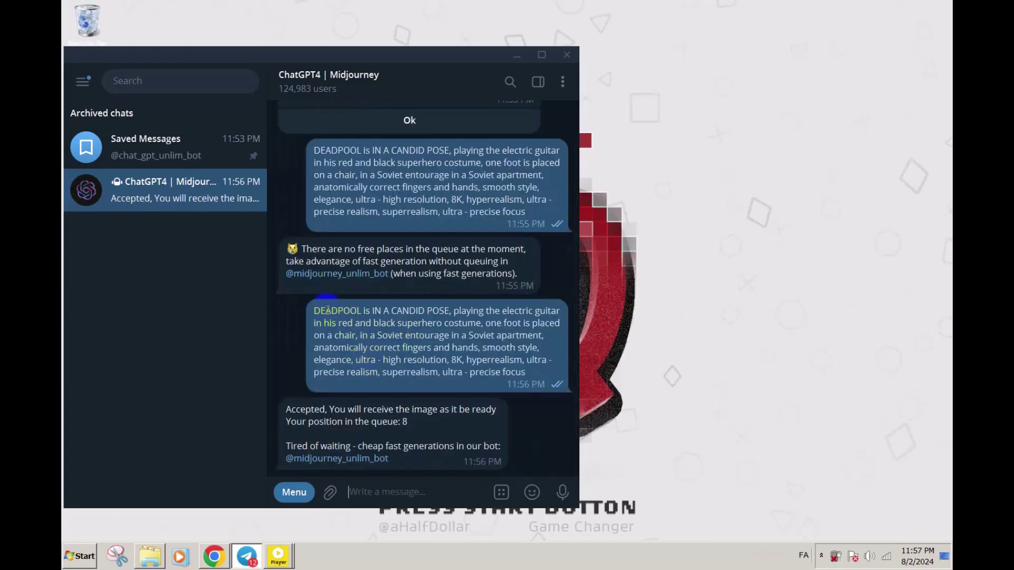
Check the accepted prompt and its queue position, and view the finished Deadpool image grid at full size.
{"action": "left_click_drag", "start_coordinate": [324, 307], "coordinate": [500, 368]}
{"action": "key", "text": "ctrl+c"}
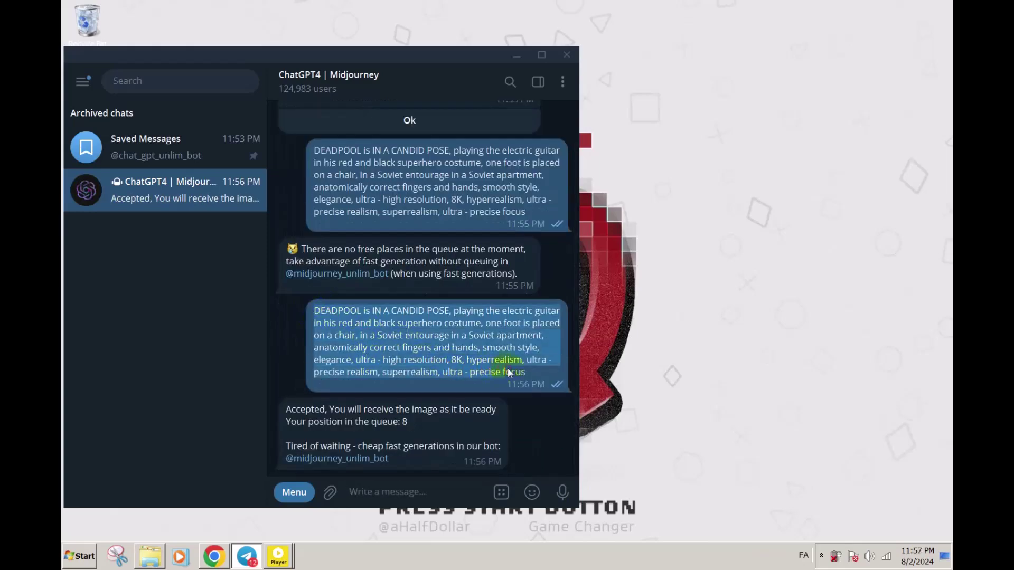
{"action": "left_click", "coordinate": [508, 370]}
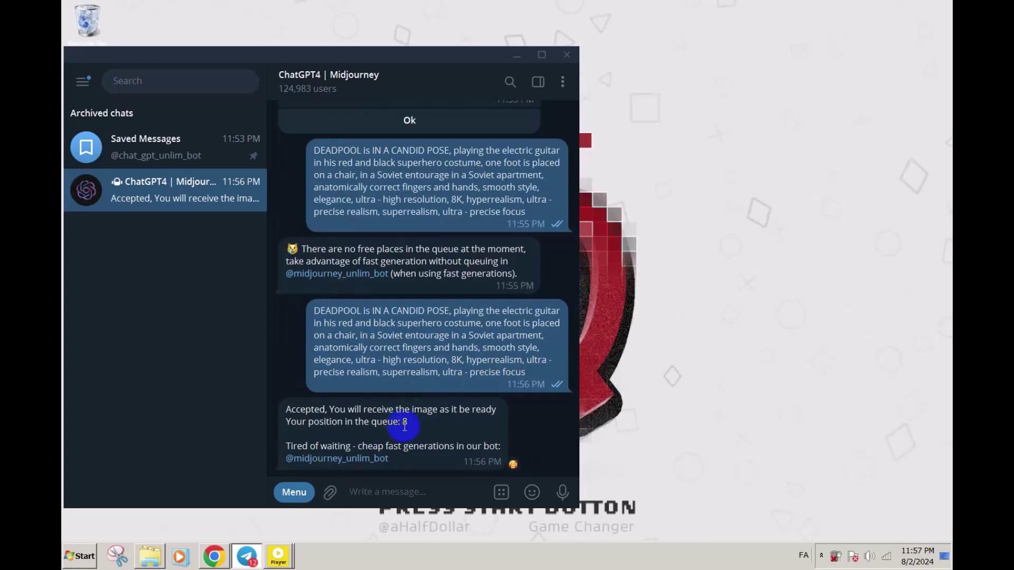
{"action": "double_click", "coordinate": [405, 422]}
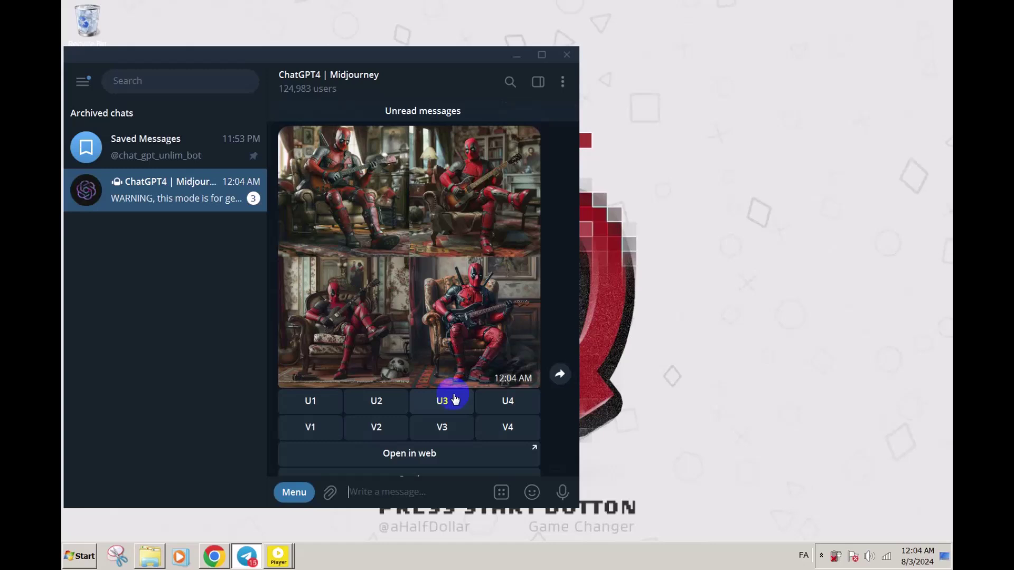
{"action": "left_click", "coordinate": [452, 301]}
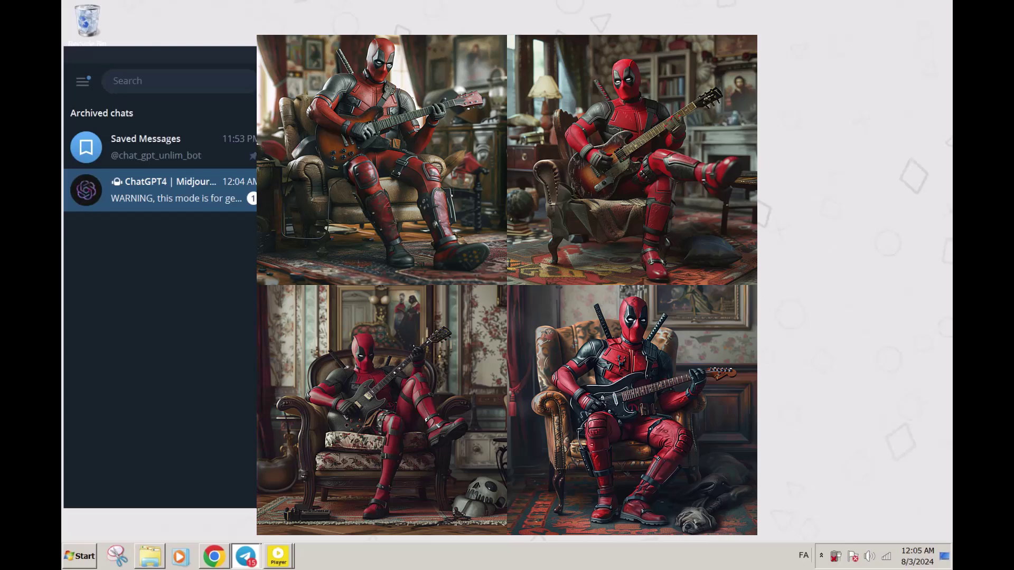
{"action": "left_click", "coordinate": [911, 334]}
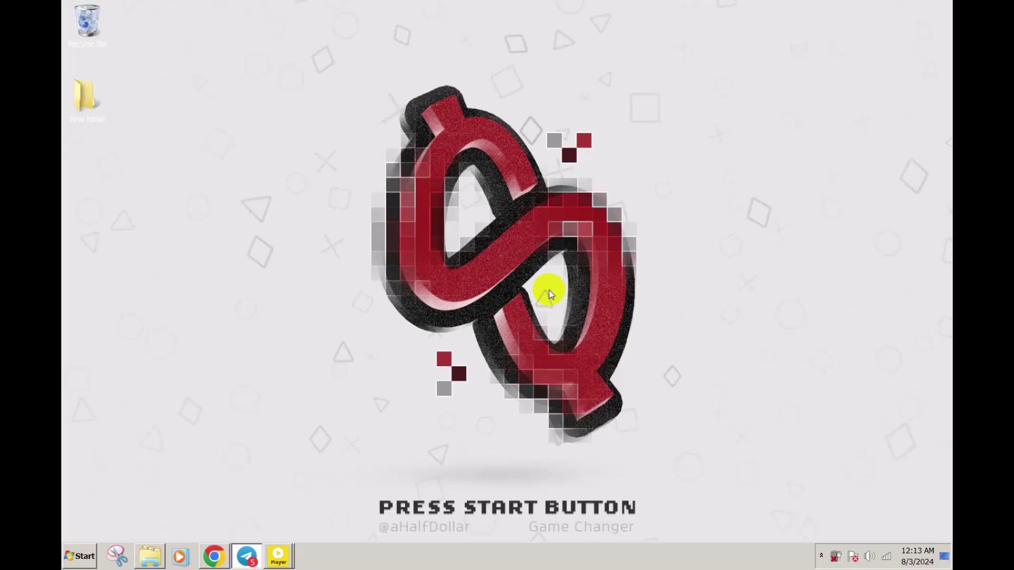
{"action": "left_click", "coordinate": [246, 555]}
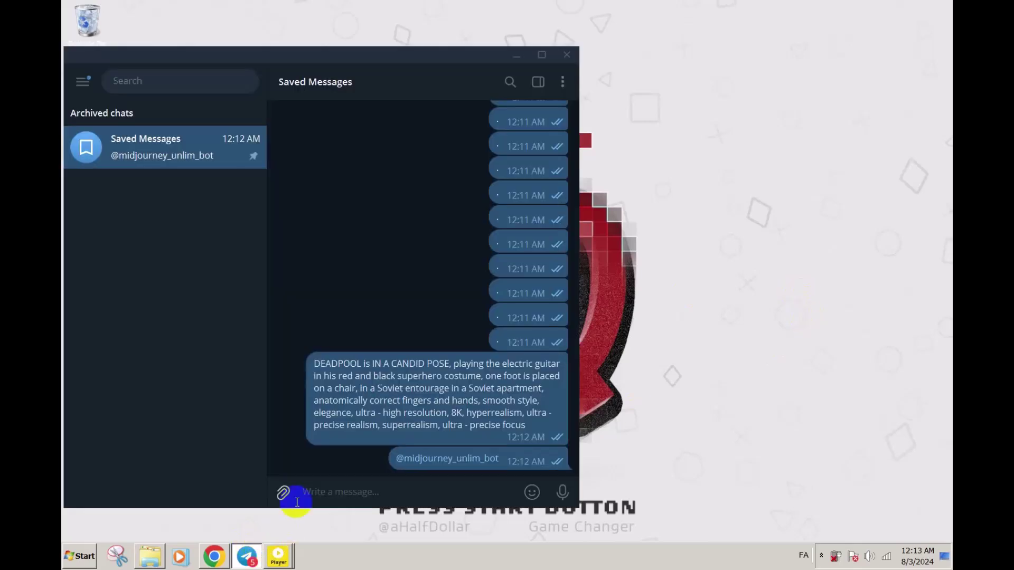
{"action": "left_click", "coordinate": [427, 459]}
{"action": "left_click", "coordinate": [507, 481]}
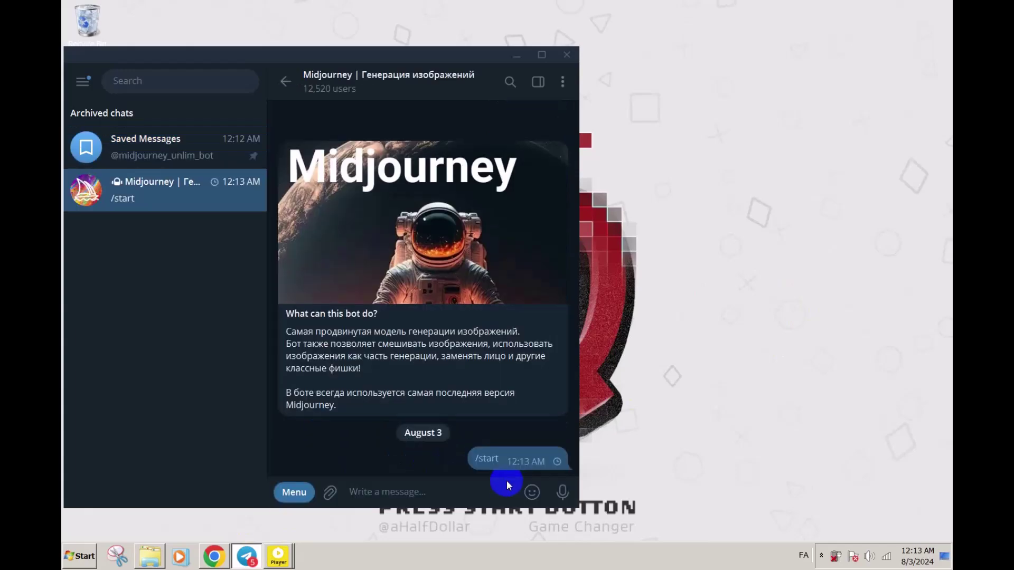
{"action": "mouse_move", "coordinate": [525, 487]}
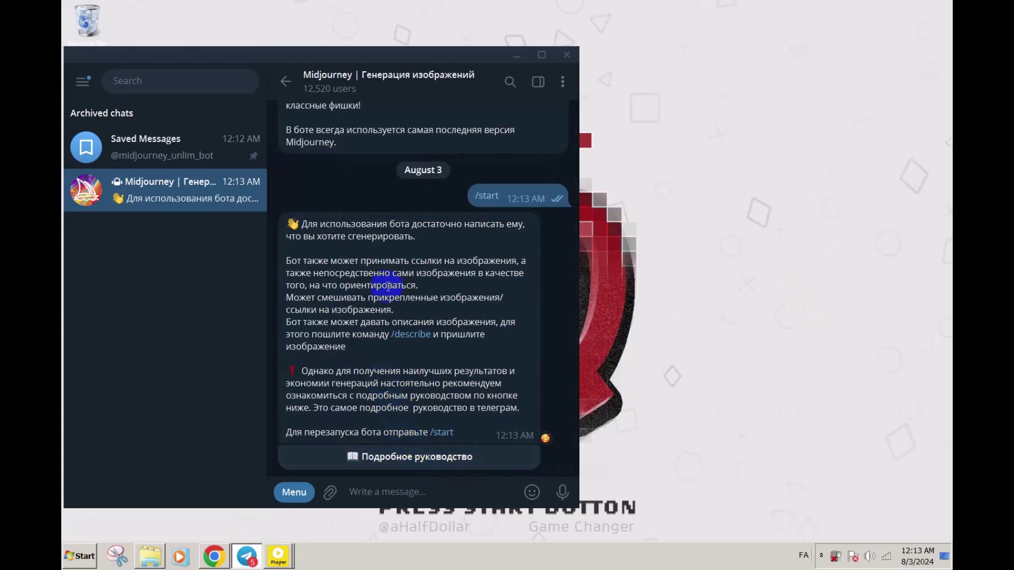
Copy the Deadpool prompt from Saved Messages, send it to the Midjourney bot and choose slow generation (Медленная генерация).
{"action": "left_click", "coordinate": [232, 153]}
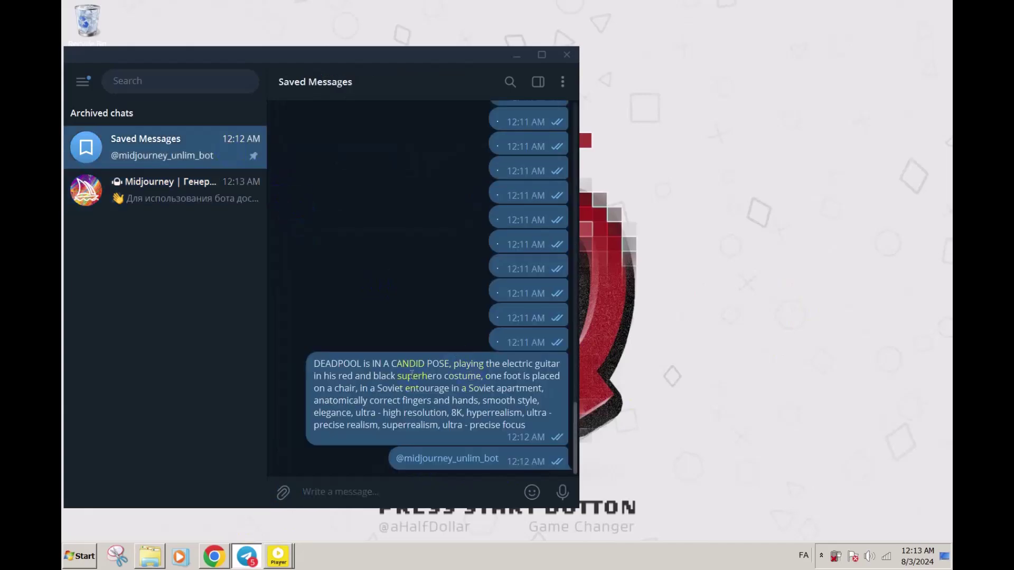
{"action": "left_click", "coordinate": [233, 191]}
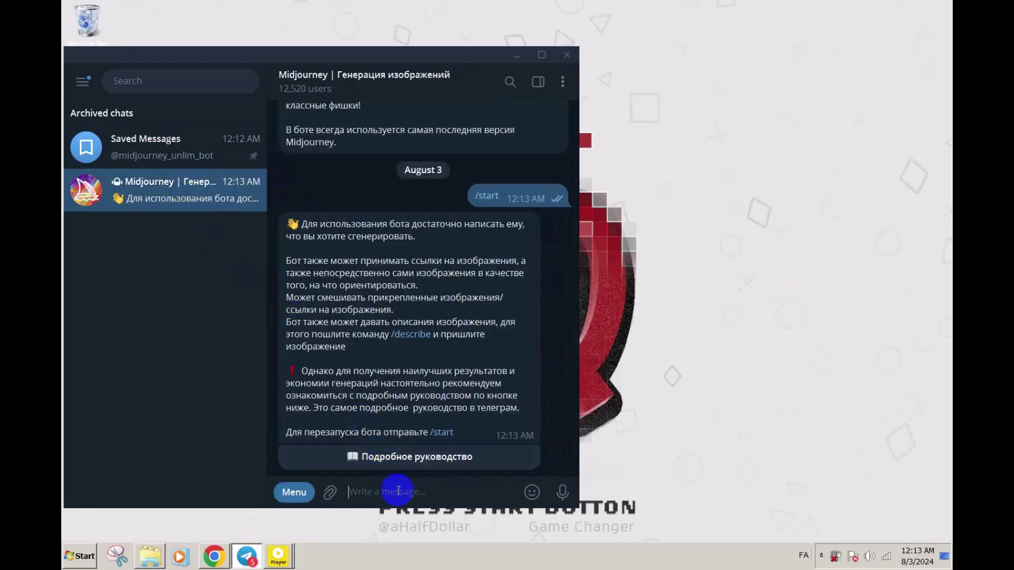
{"action": "key", "text": "ctrl+v"}
{"action": "key", "text": "Return"}
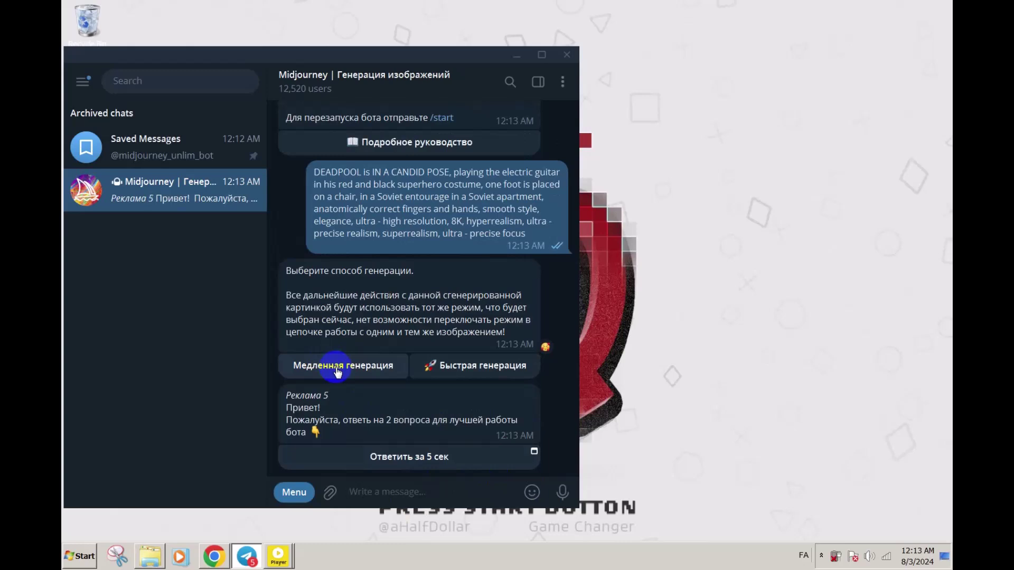
{"action": "left_click", "coordinate": [338, 371]}
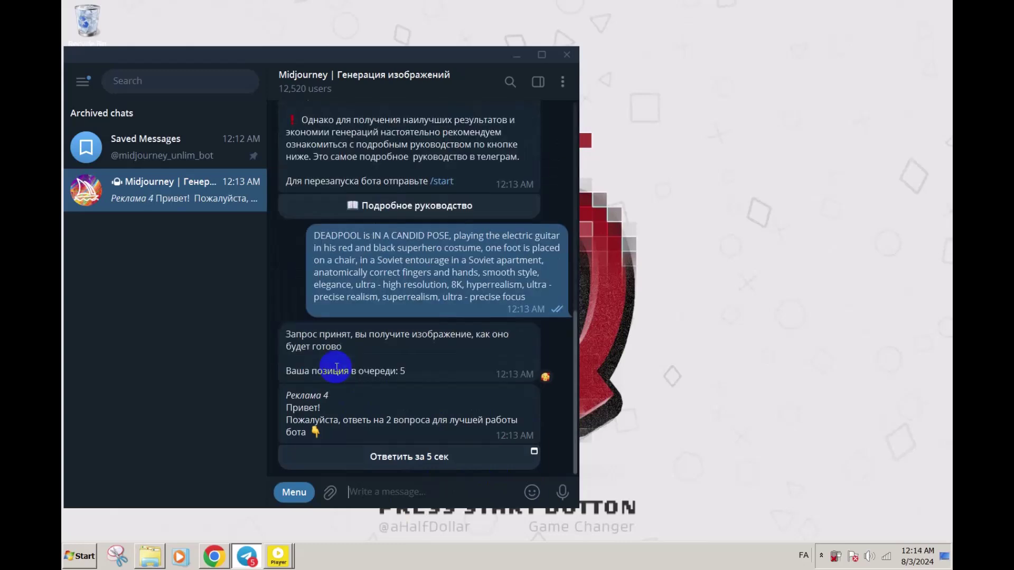
Check the submitted request's position in the generation queue.
{"action": "double_click", "coordinate": [400, 358]}
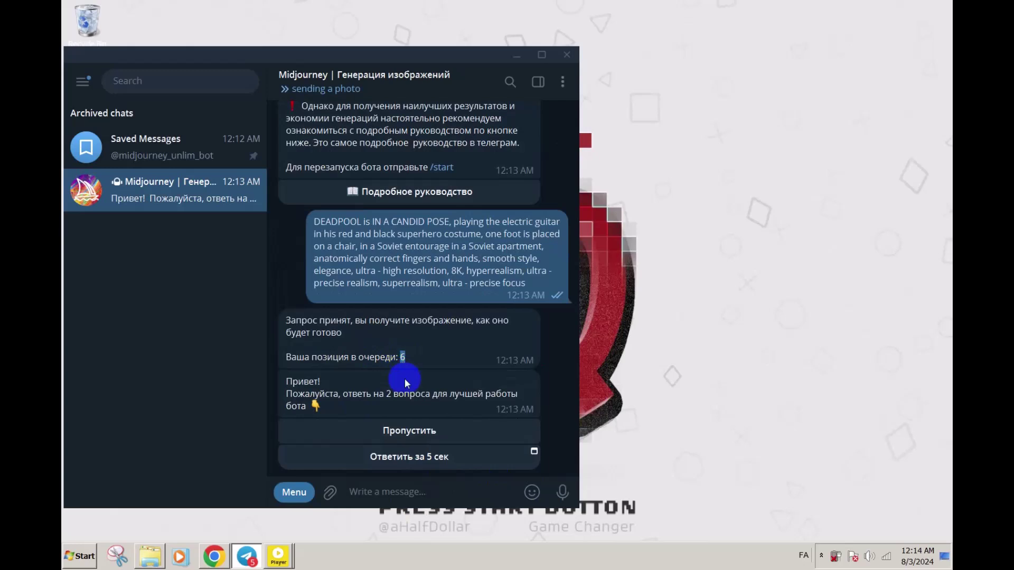
{"action": "left_click", "coordinate": [420, 338]}
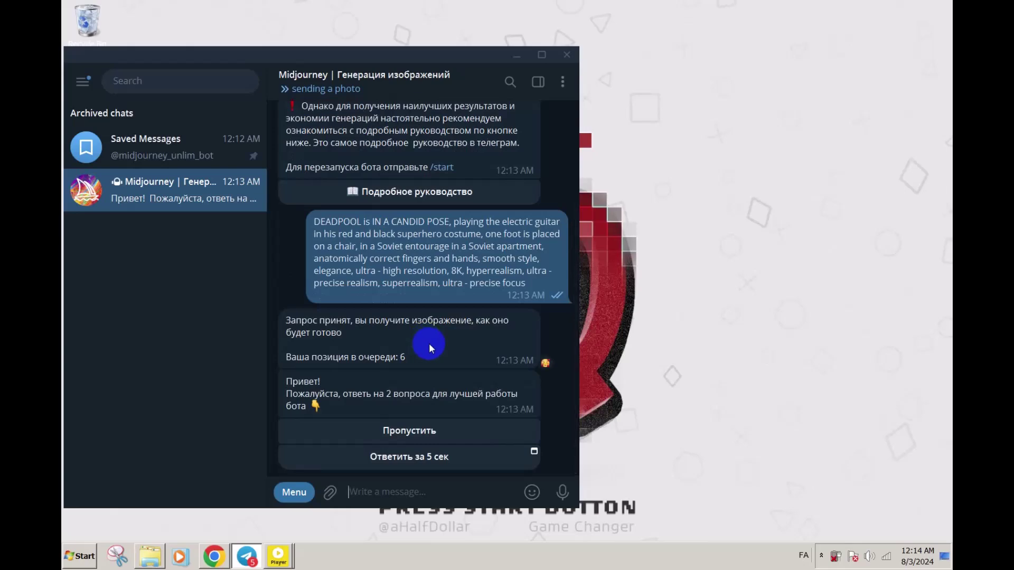
{"action": "scroll", "coordinate": [428, 341], "scroll_direction": "up", "scroll_amount": 2}
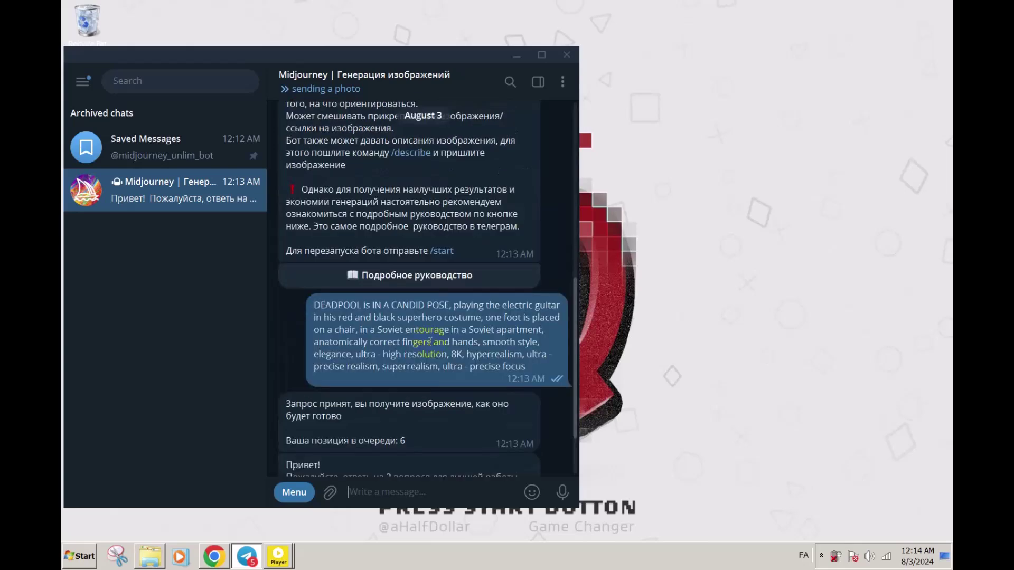
Request the bot's generation balance with /balance and examine the referral terms for getting more slow generations.
{"action": "left_click", "coordinate": [294, 492]}
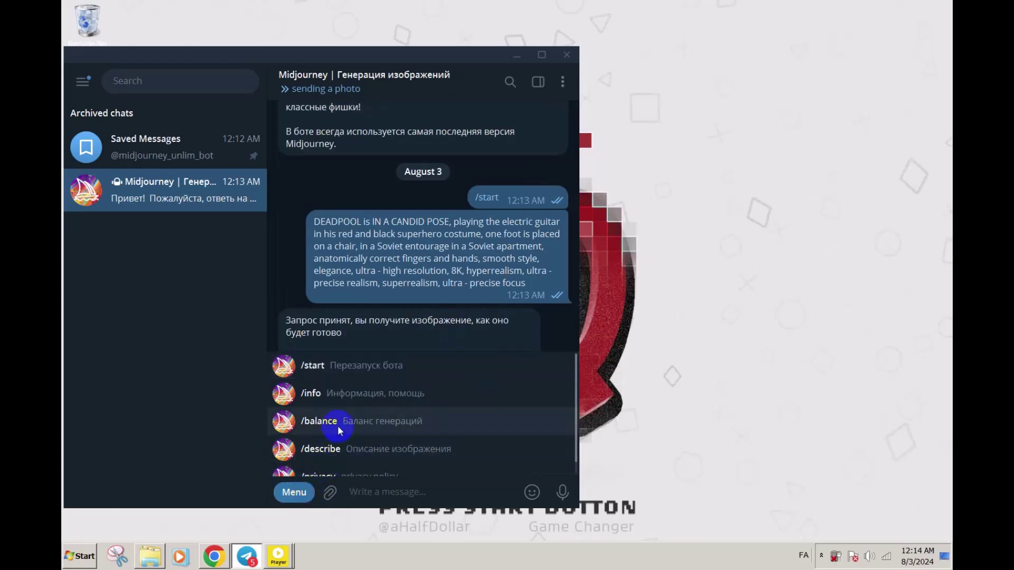
{"action": "left_click", "coordinate": [339, 427]}
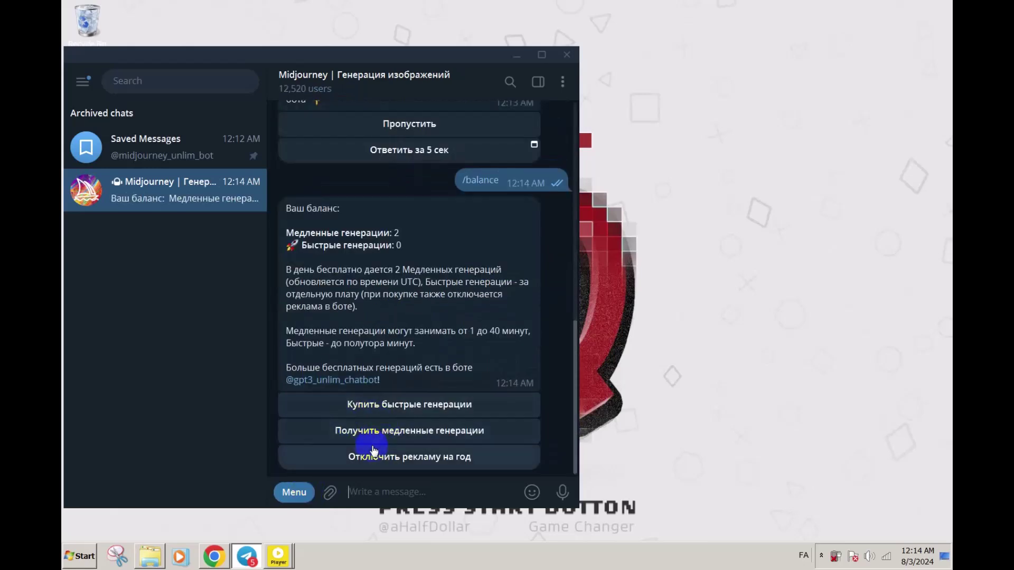
{"action": "left_click", "coordinate": [398, 439]}
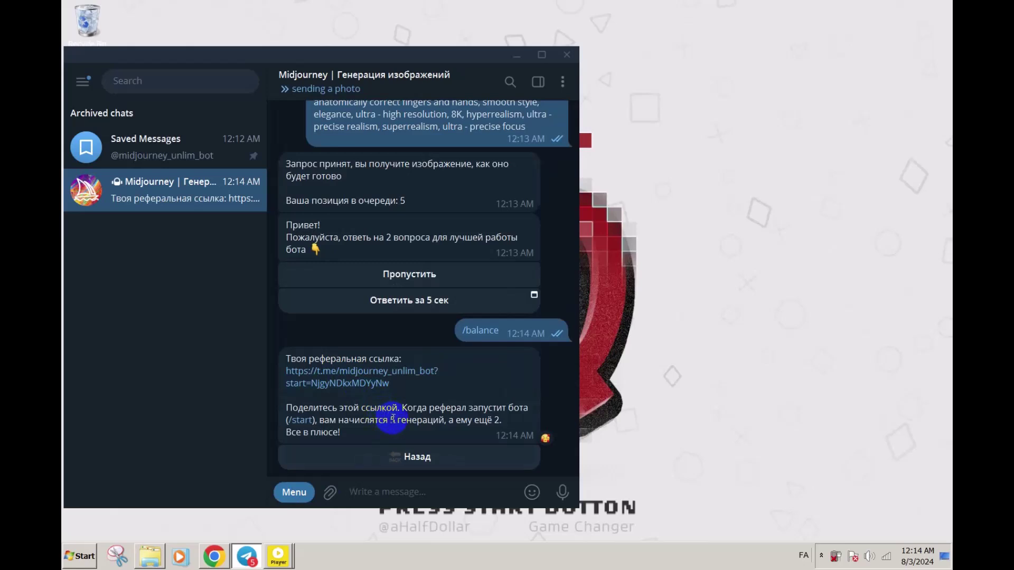
{"action": "left_click_drag", "start_coordinate": [391, 420], "coordinate": [443, 417]}
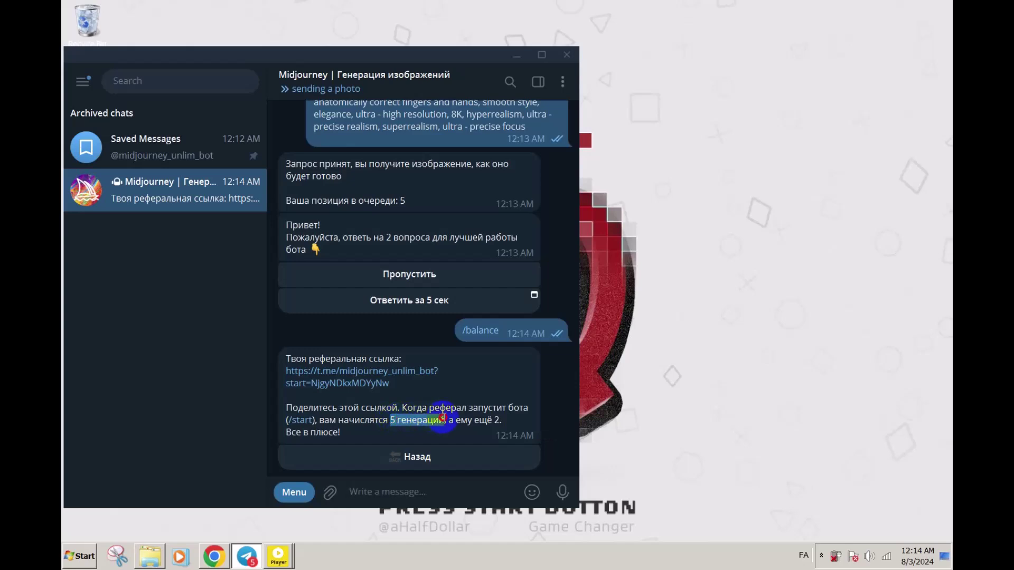
{"action": "left_click_drag", "start_coordinate": [443, 418], "coordinate": [443, 418]}
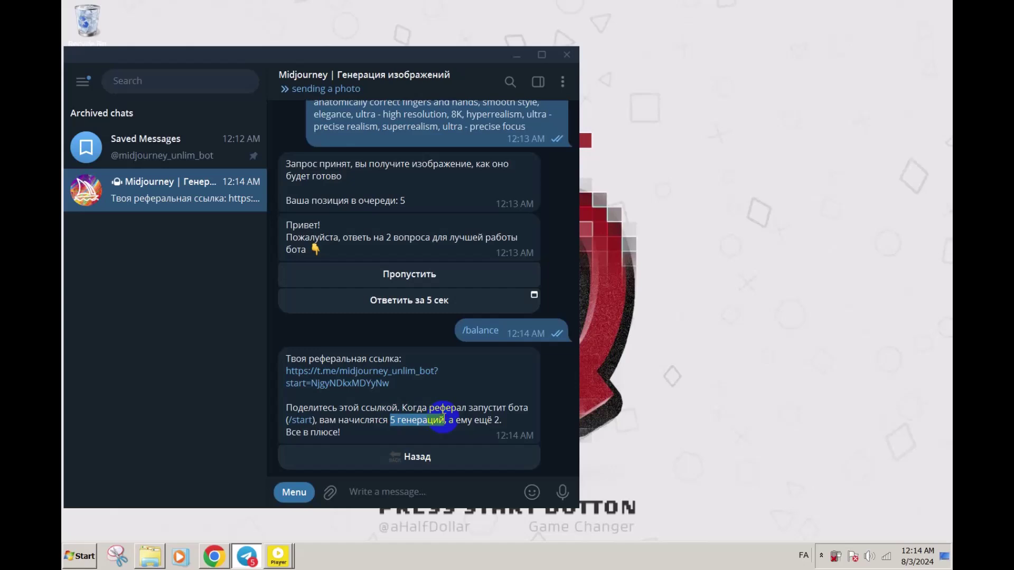
Return to the balance overview and check the remaining slow generations and the submitted request's queue position.
{"action": "left_click", "coordinate": [439, 457]}
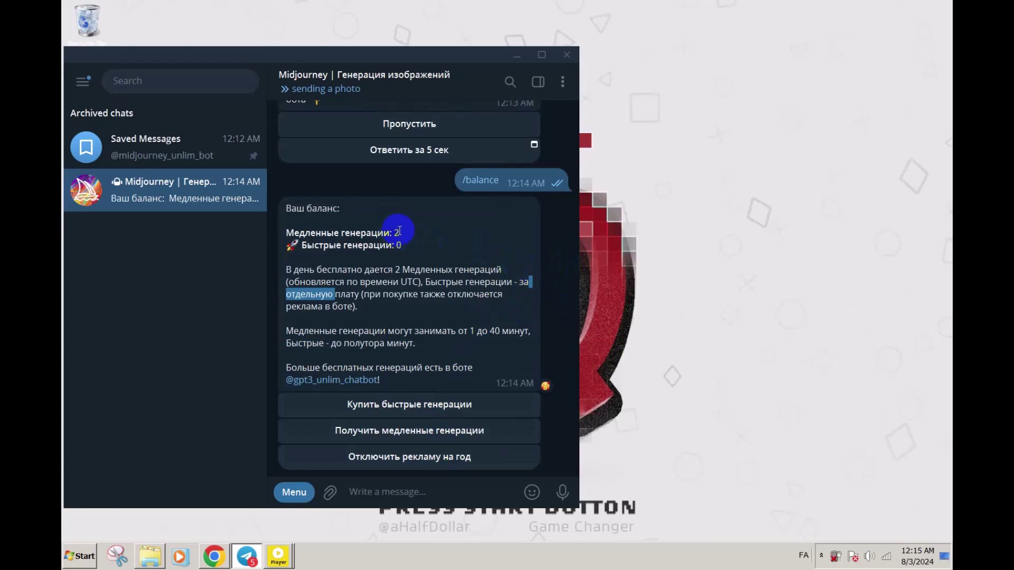
{"action": "left_click", "coordinate": [399, 230]}
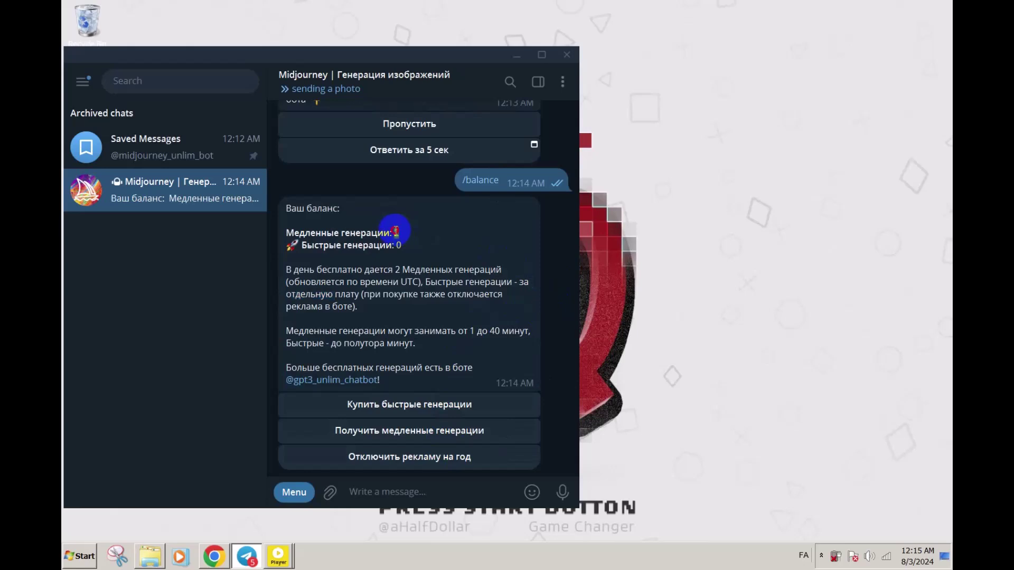
{"action": "left_click", "coordinate": [401, 234]}
{"action": "left_click_drag", "start_coordinate": [399, 233], "coordinate": [396, 235]}
{"action": "left_click", "coordinate": [396, 234]}
{"action": "scroll", "coordinate": [409, 249], "scroll_direction": "up", "scroll_amount": 6}
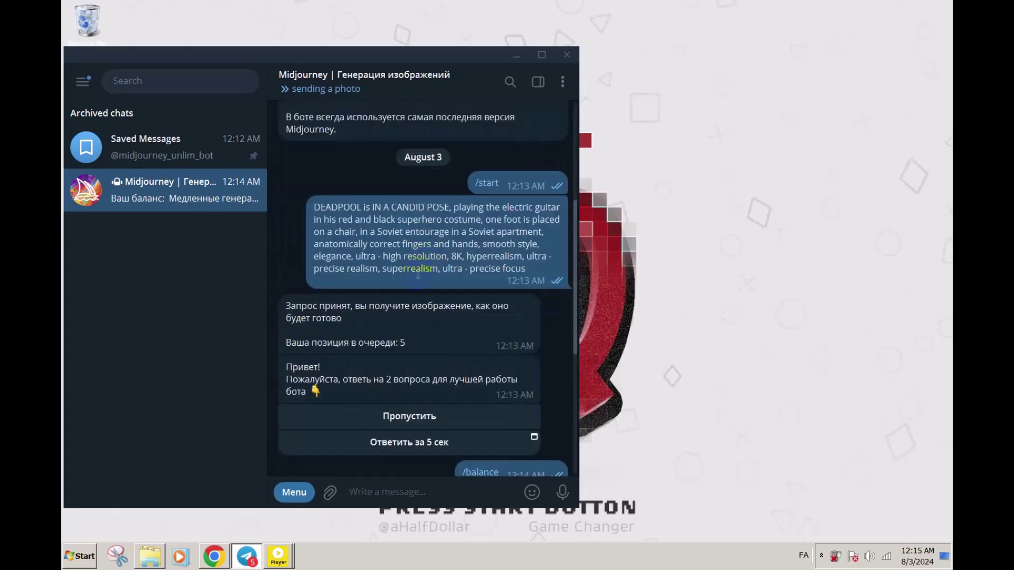
{"action": "scroll", "coordinate": [435, 280], "scroll_direction": "up", "scroll_amount": 3}
{"action": "scroll", "coordinate": [434, 279], "scroll_direction": "up", "scroll_amount": 2}
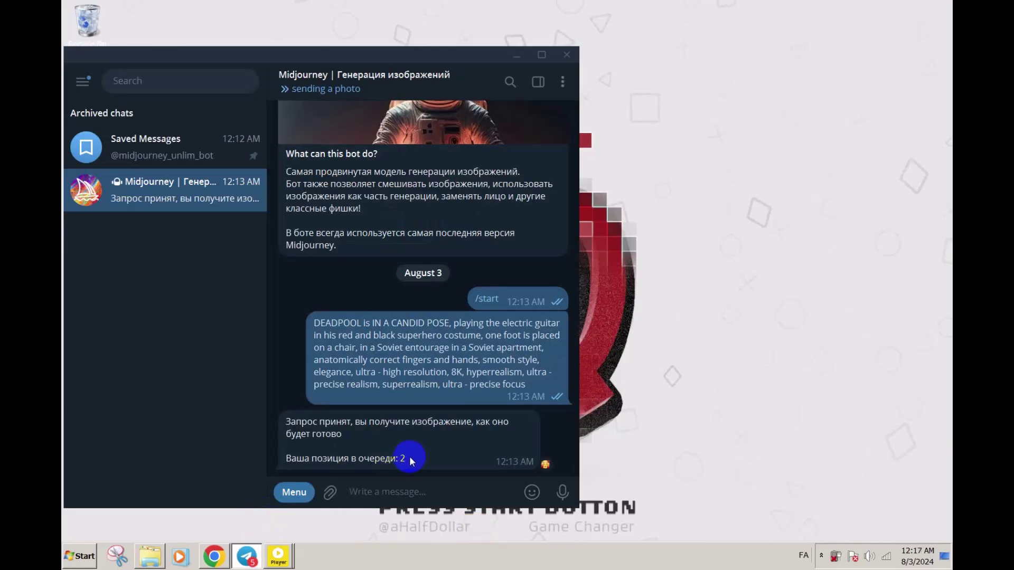
View the generated Deadpool image grid at full size, read the notes on the U and V options, and minimise Telegram.
{"action": "left_click", "coordinate": [213, 556]}
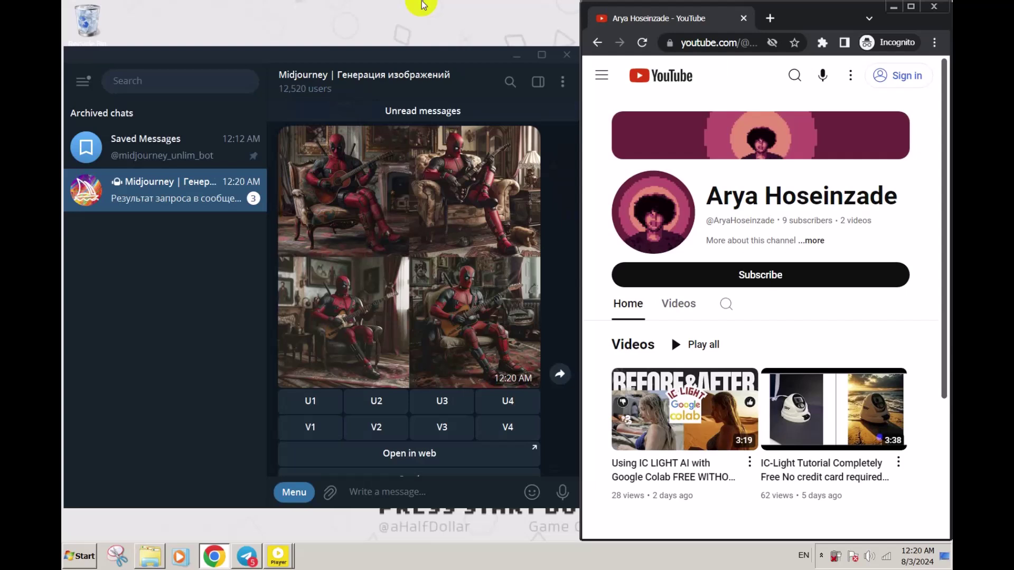
{"action": "left_click", "coordinate": [442, 208]}
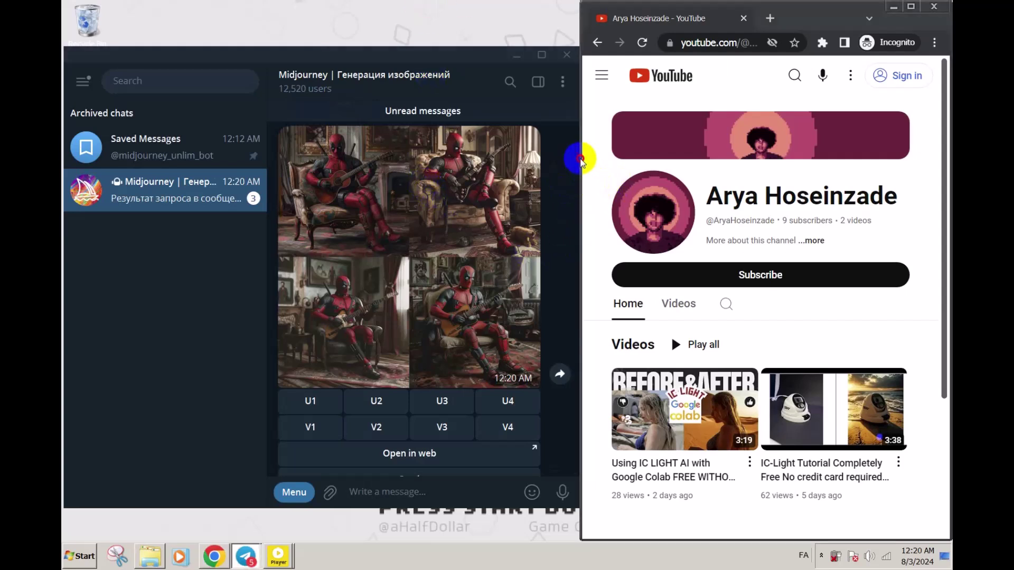
{"action": "scroll", "coordinate": [482, 267], "scroll_direction": "down", "scroll_amount": 3}
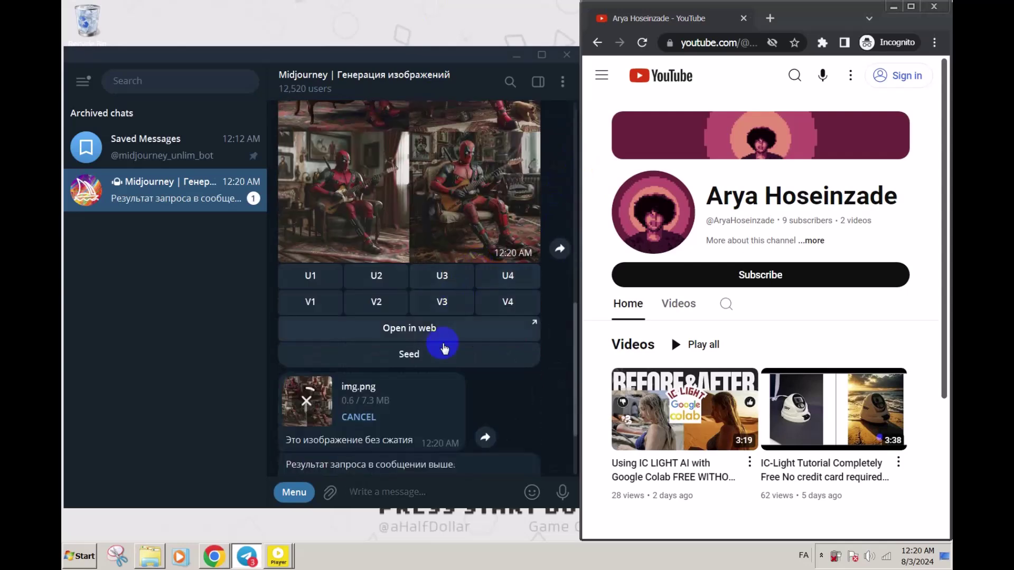
{"action": "scroll", "coordinate": [372, 373], "scroll_direction": "down", "scroll_amount": 2}
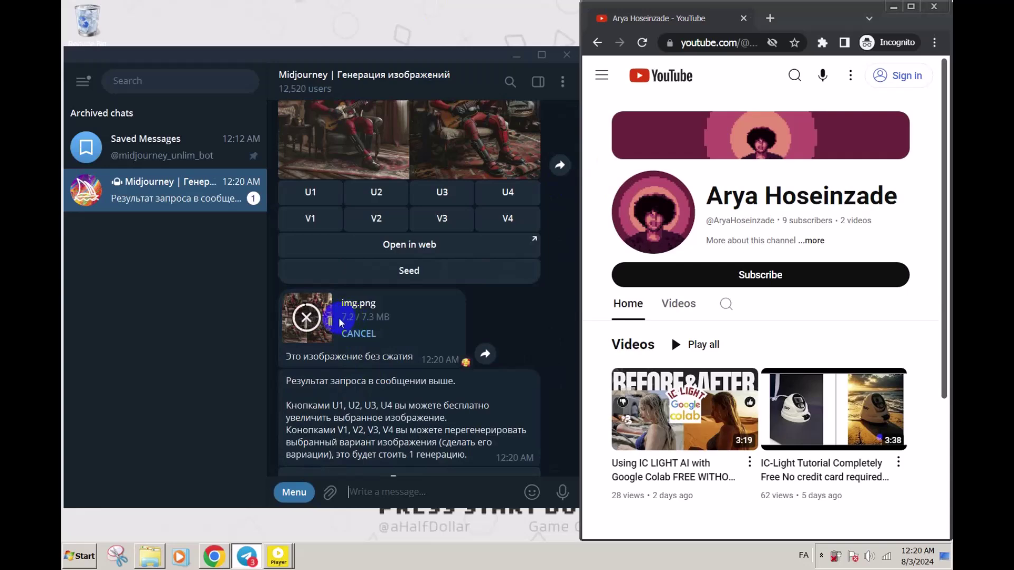
{"action": "left_click", "coordinate": [412, 153]}
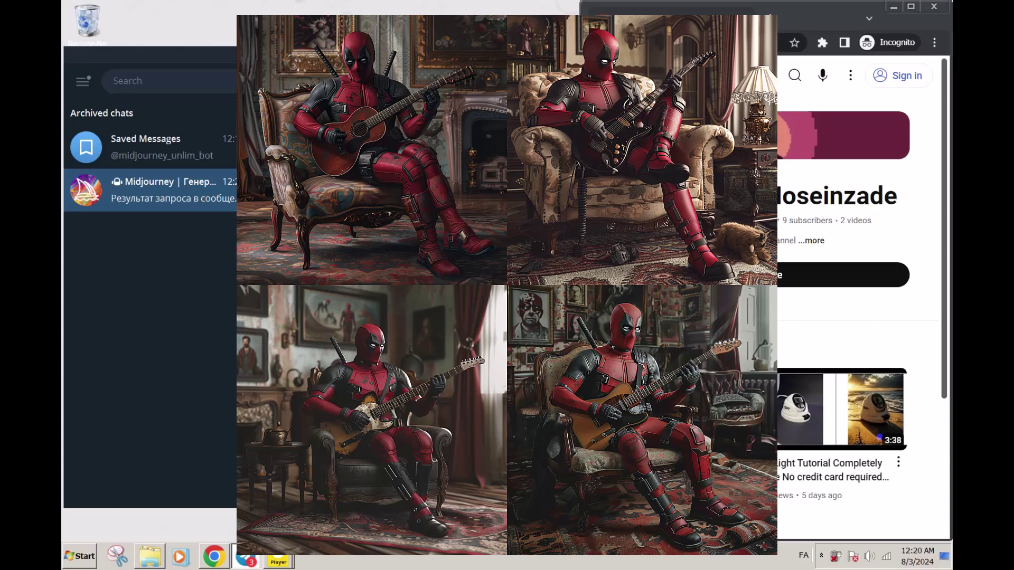
{"action": "left_click", "coordinate": [493, 323]}
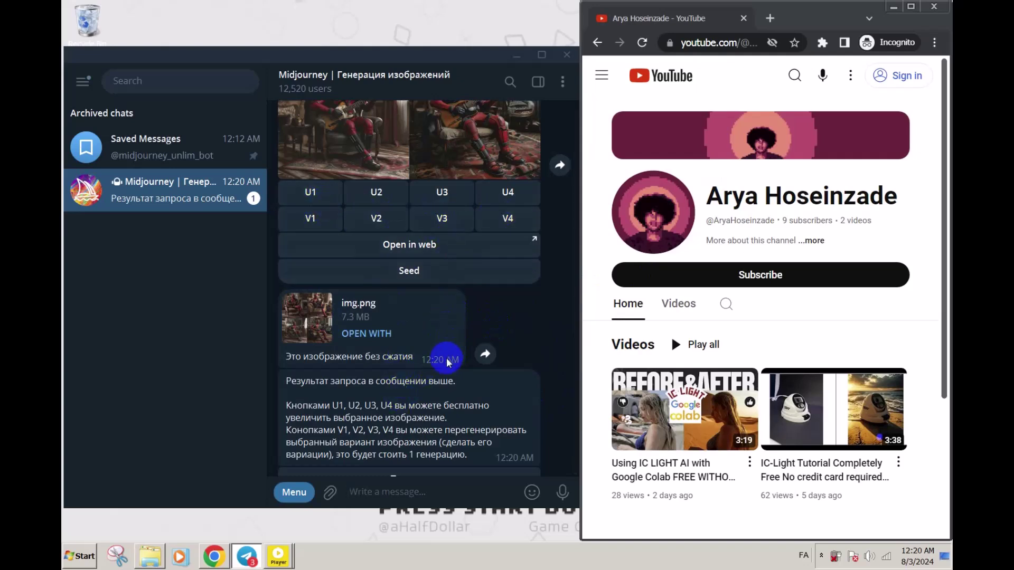
{"action": "scroll", "coordinate": [447, 362], "scroll_direction": "down", "scroll_amount": 1}
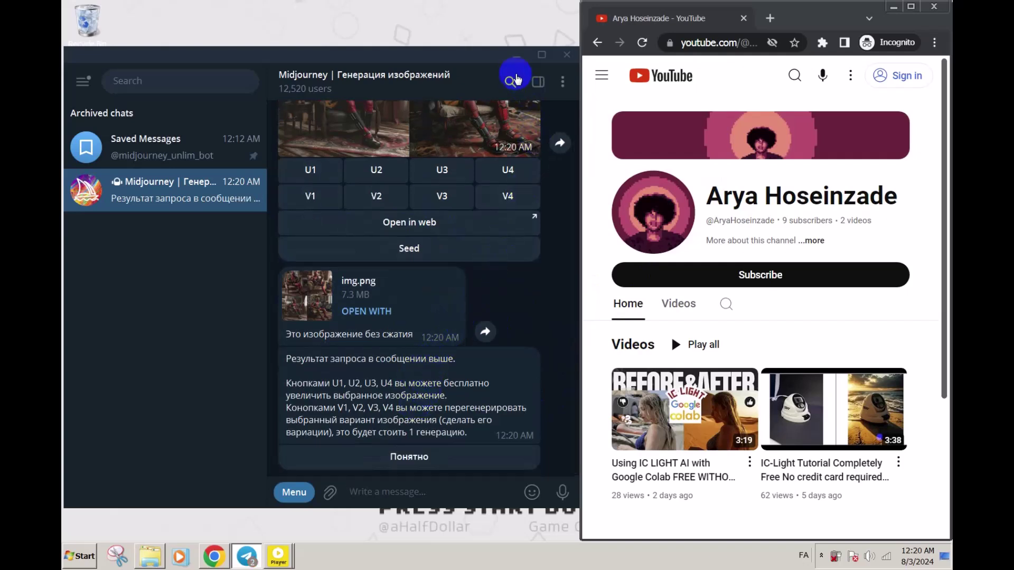
{"action": "left_click", "coordinate": [516, 62]}
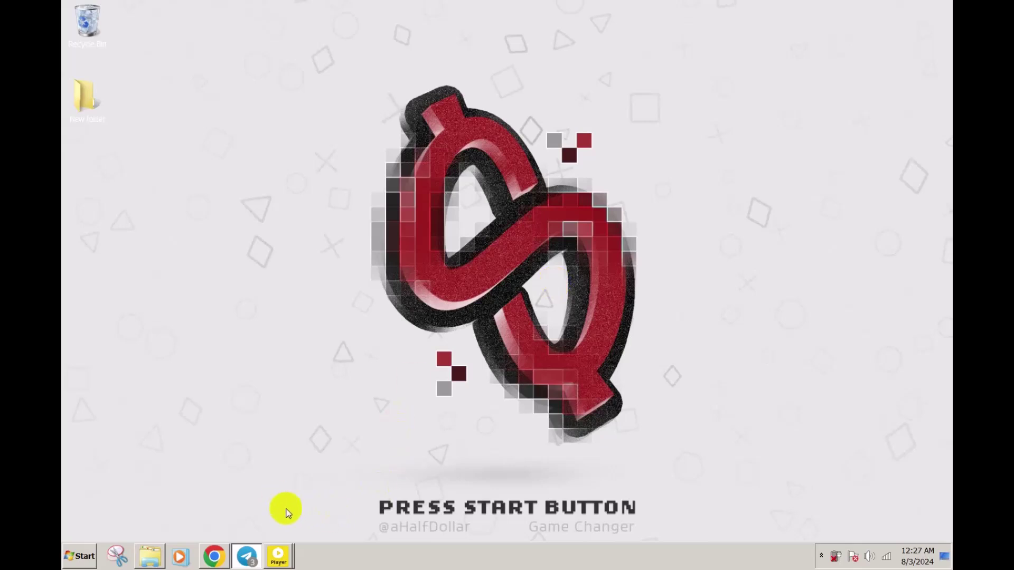
{"action": "left_click", "coordinate": [246, 557]}
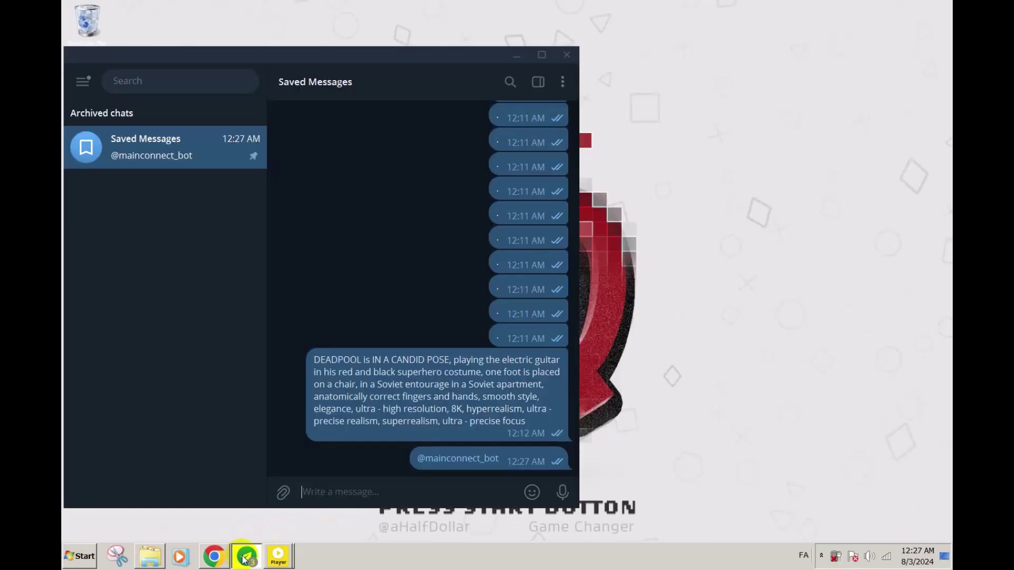
{"action": "left_click", "coordinate": [466, 461]}
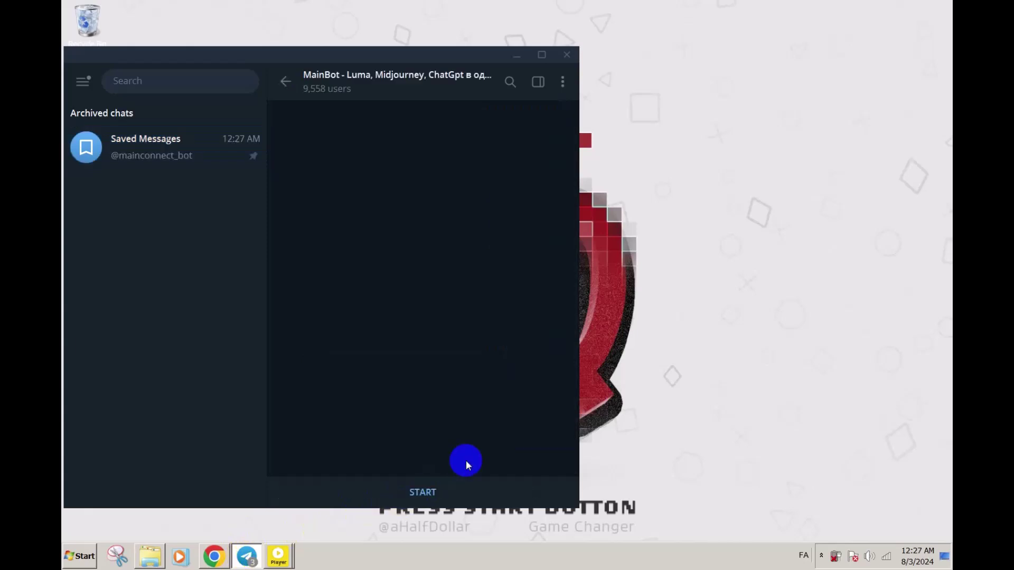
{"action": "left_click", "coordinate": [460, 491]}
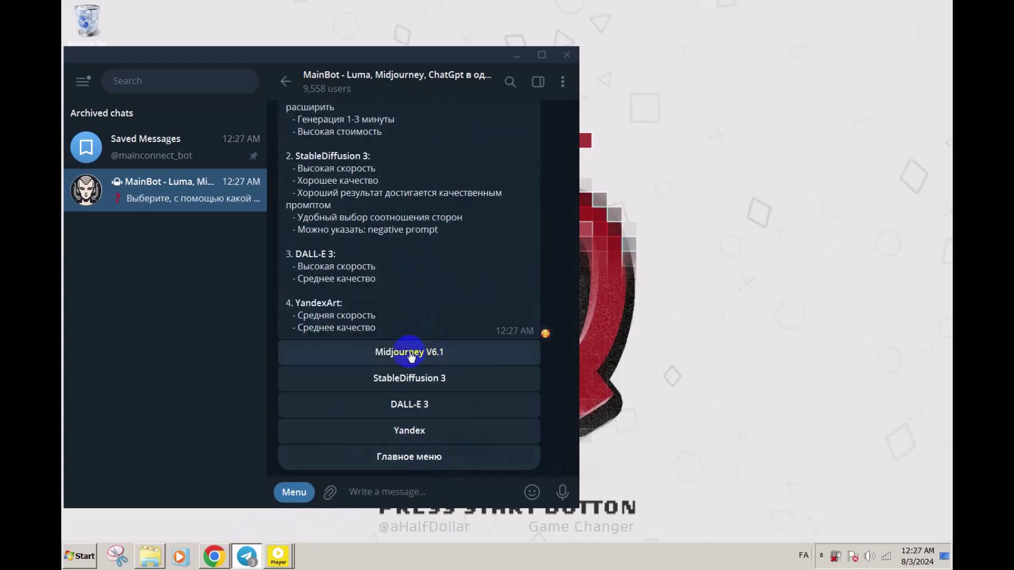
Review MainBot's welcome points and functions, and choose Midjourney V6.1 generation from a text description (По текстовому описанию).
{"action": "scroll", "coordinate": [410, 294], "scroll_direction": "up", "scroll_amount": 8}
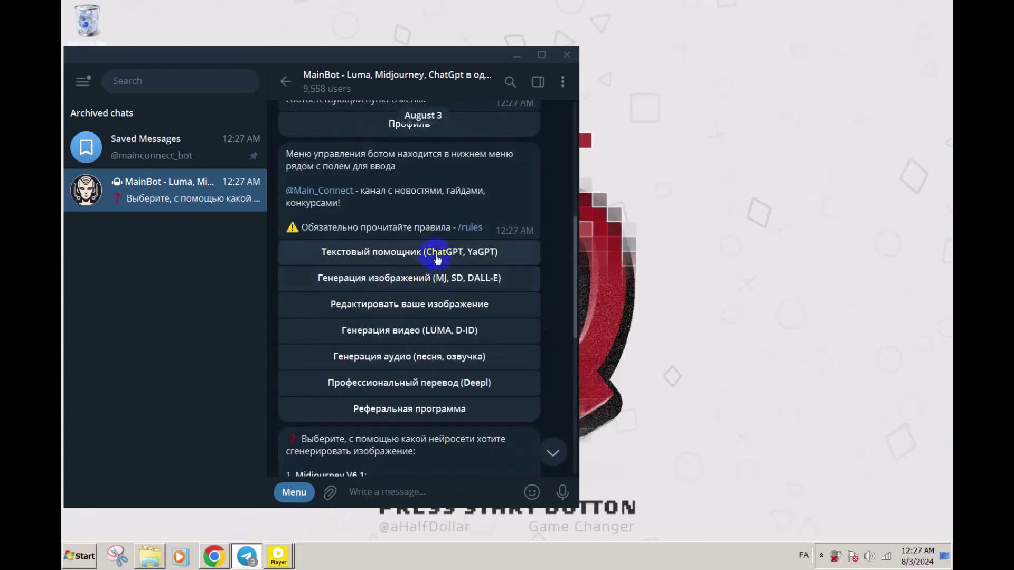
{"action": "scroll", "coordinate": [430, 254], "scroll_direction": "up", "scroll_amount": 3}
{"action": "scroll", "coordinate": [465, 201], "scroll_direction": "up", "scroll_amount": 2}
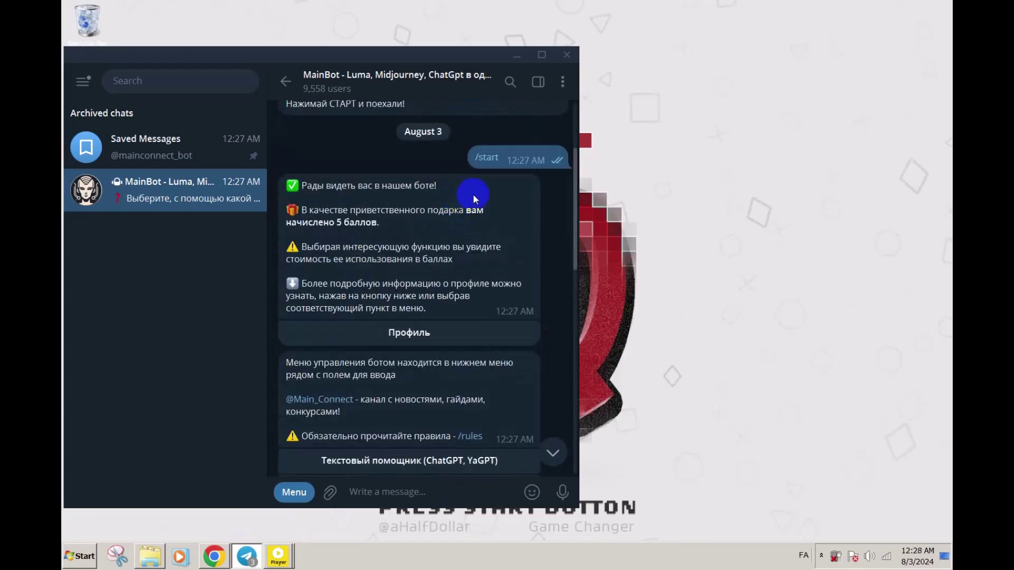
{"action": "scroll", "coordinate": [496, 169], "scroll_direction": "down", "scroll_amount": 4}
{"action": "scroll", "coordinate": [490, 168], "scroll_direction": "down", "scroll_amount": 3}
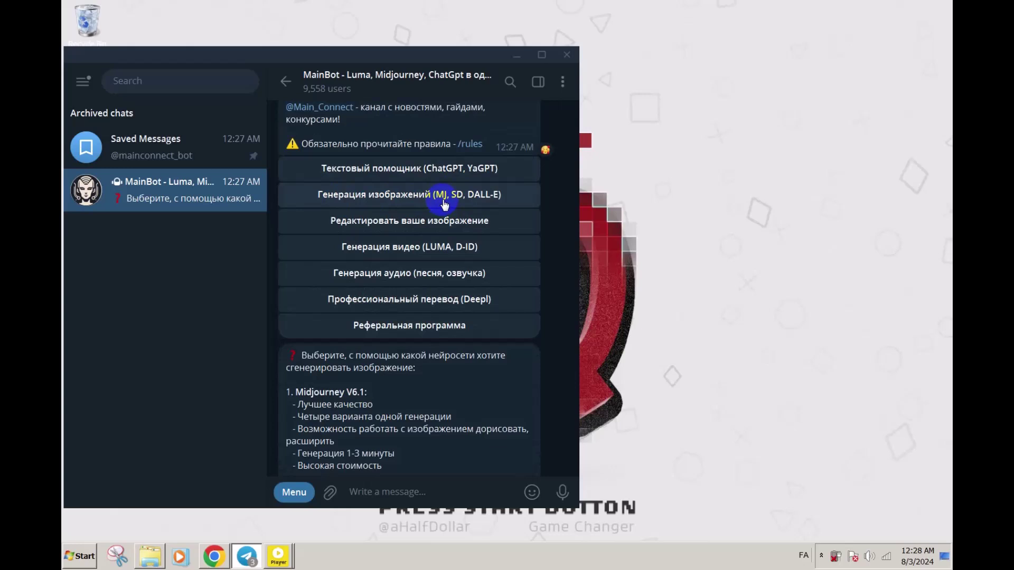
{"action": "scroll", "coordinate": [441, 285], "scroll_direction": "down", "scroll_amount": 8}
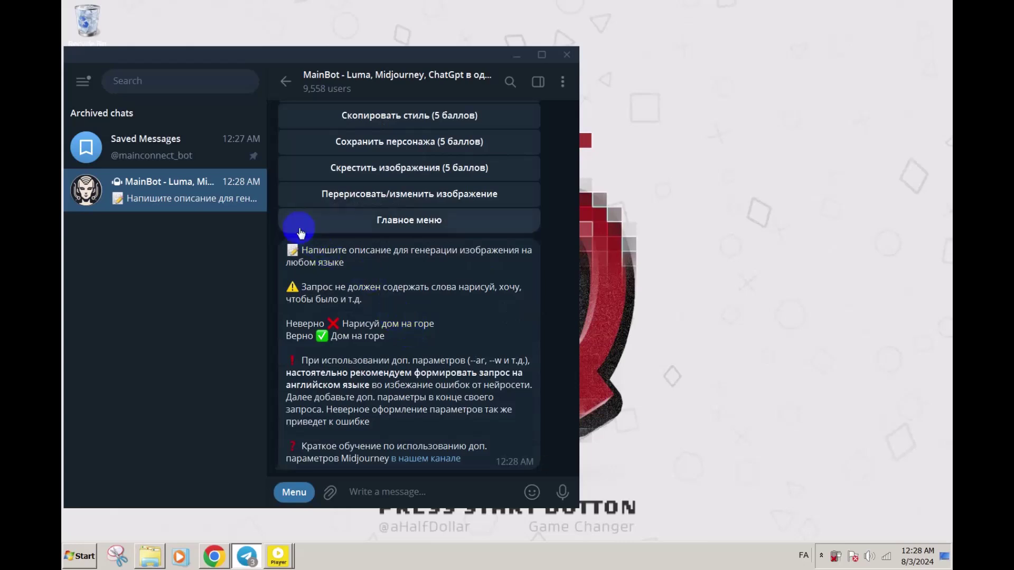
Copy the Deadpool prompt from Saved Messages and send it to MainBot.
{"action": "left_click", "coordinate": [235, 134]}
{"action": "left_click_drag", "start_coordinate": [536, 422], "coordinate": [313, 352]}
{"action": "left_click", "coordinate": [226, 233]}
{"action": "left_click_drag", "start_coordinate": [226, 233], "coordinate": [506, 490]}
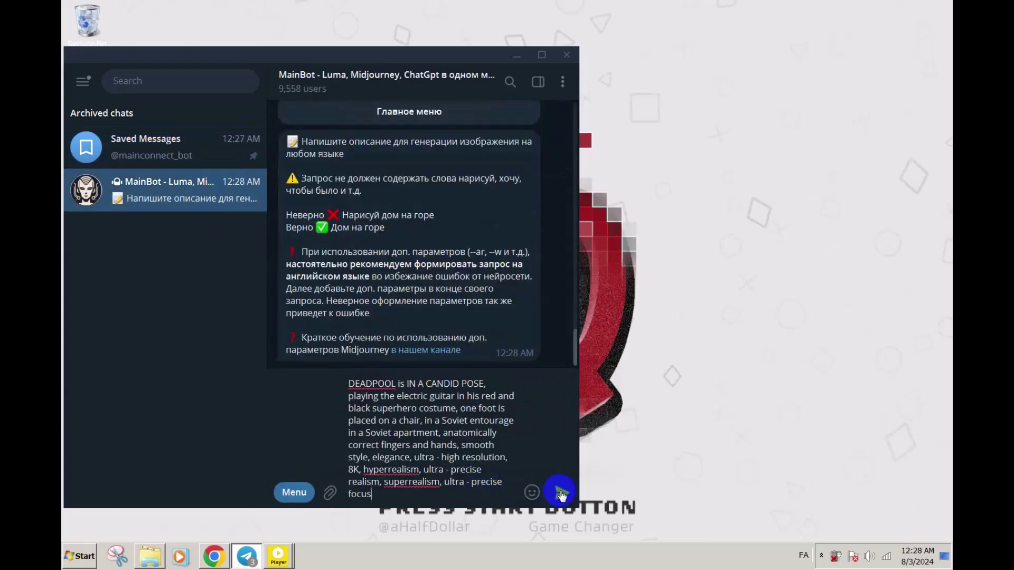
{"action": "left_click", "coordinate": [562, 493]}
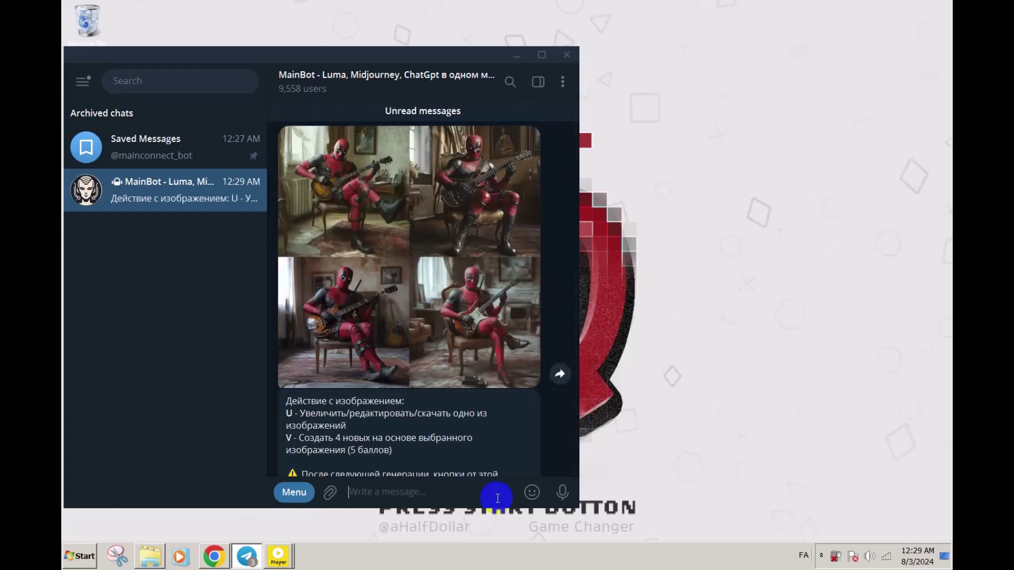
Review the actions offered for the generated Deadpool images, including the new request (Новый запрос) and main menu (Главное меню) options.
{"action": "scroll", "coordinate": [479, 311], "scroll_direction": "down", "scroll_amount": 3}
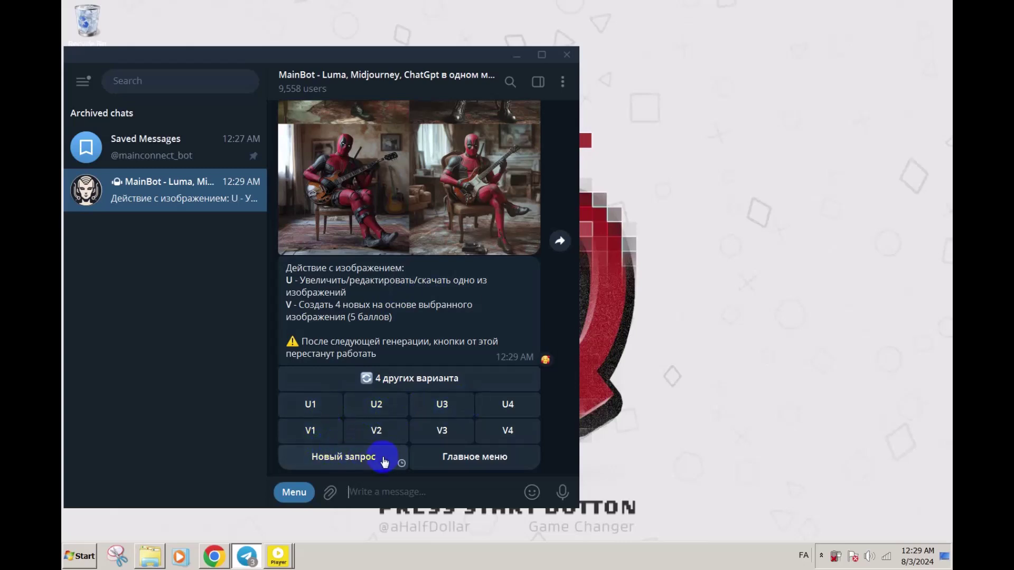
{"action": "scroll", "coordinate": [460, 383], "scroll_direction": "up", "scroll_amount": 8}
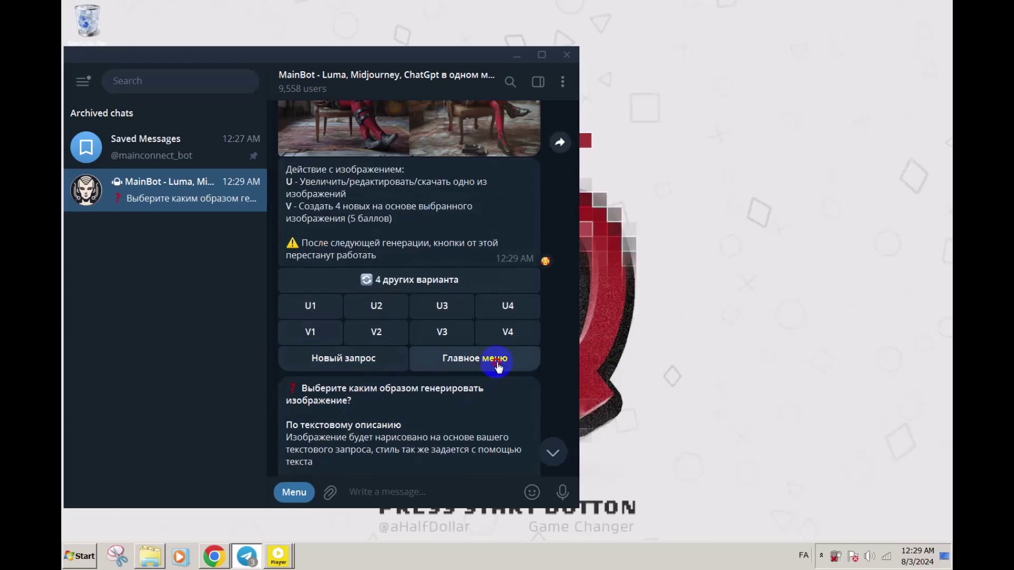
{"action": "scroll", "coordinate": [498, 364], "scroll_direction": "down", "scroll_amount": 8}
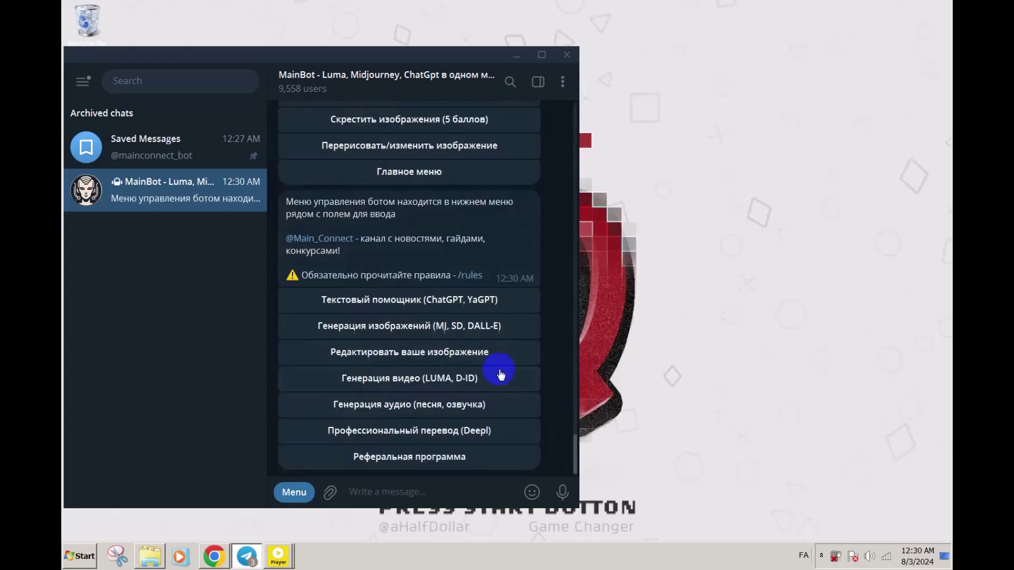
{"action": "left_click", "coordinate": [488, 325]}
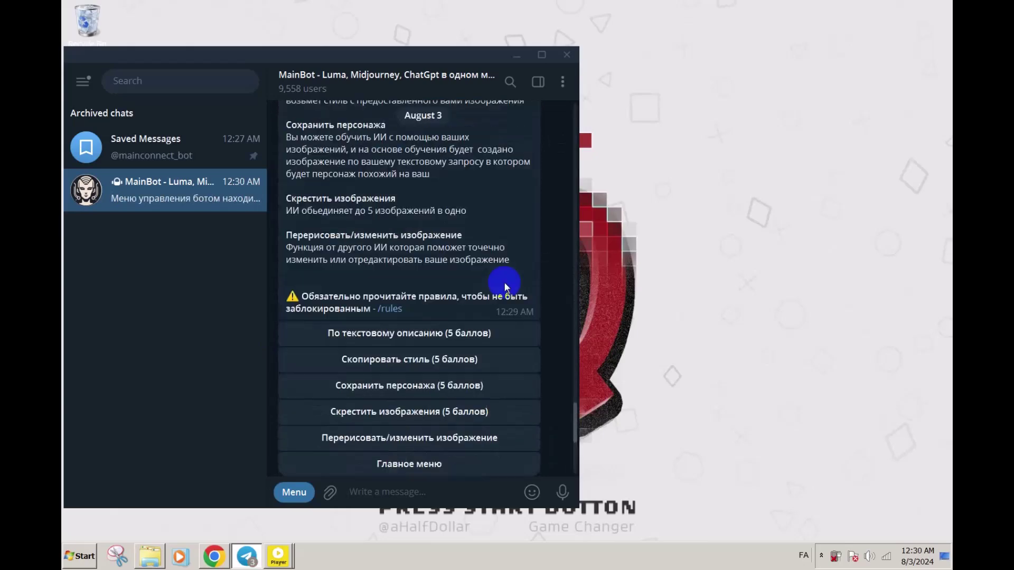
Try to generate four other variants (4 других варианта) of the Deadpool images, examine the bot's points terms, and minimise Telegram.
{"action": "scroll", "coordinate": [482, 284], "scroll_direction": "up", "scroll_amount": 3}
{"action": "scroll", "coordinate": [487, 285], "scroll_direction": "up", "scroll_amount": 3}
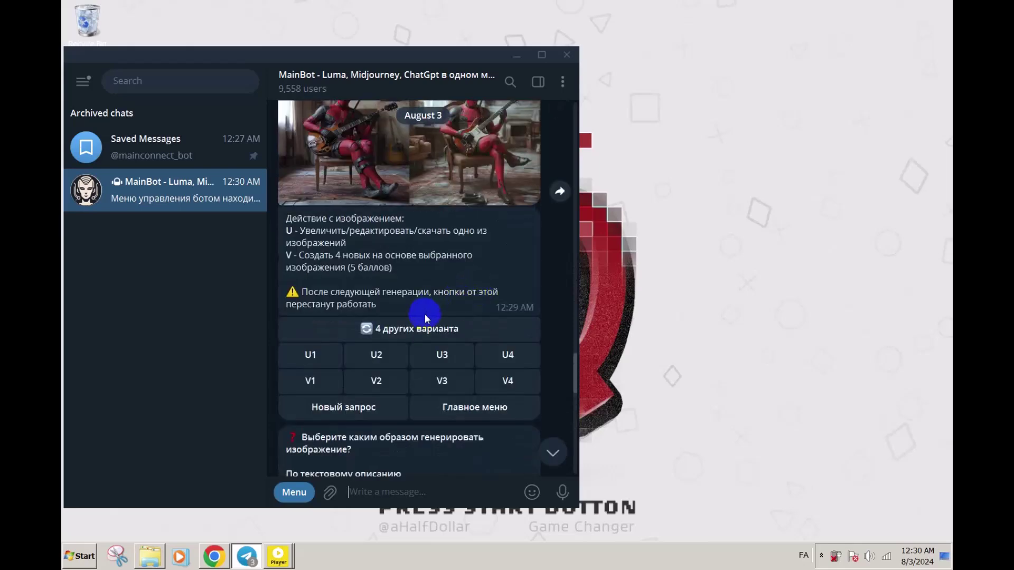
{"action": "left_click", "coordinate": [425, 330]}
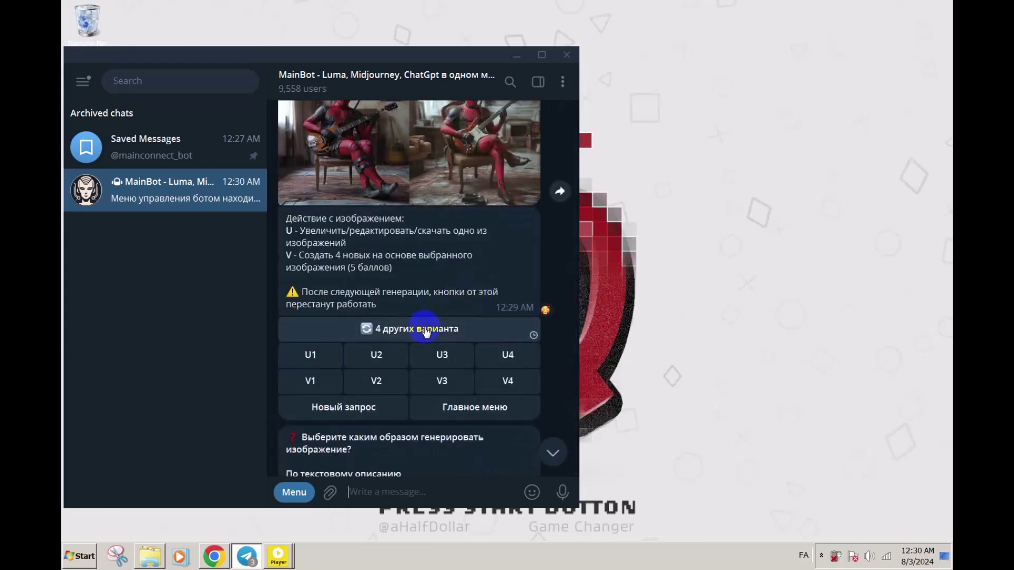
{"action": "left_click", "coordinate": [543, 454]}
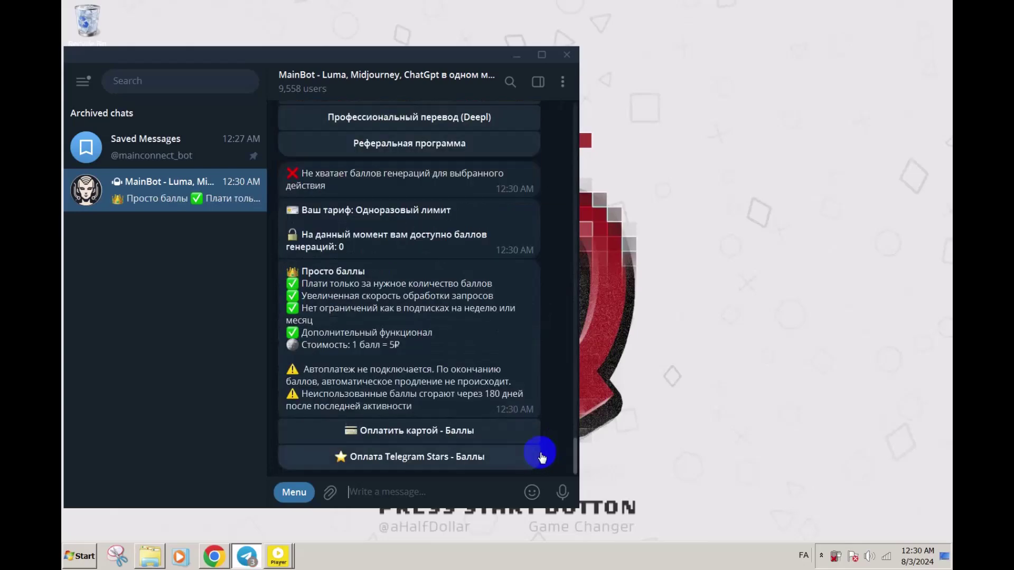
{"action": "scroll", "coordinate": [506, 409], "scroll_direction": "up", "scroll_amount": 7}
{"action": "scroll", "coordinate": [507, 401], "scroll_direction": "down", "scroll_amount": 4}
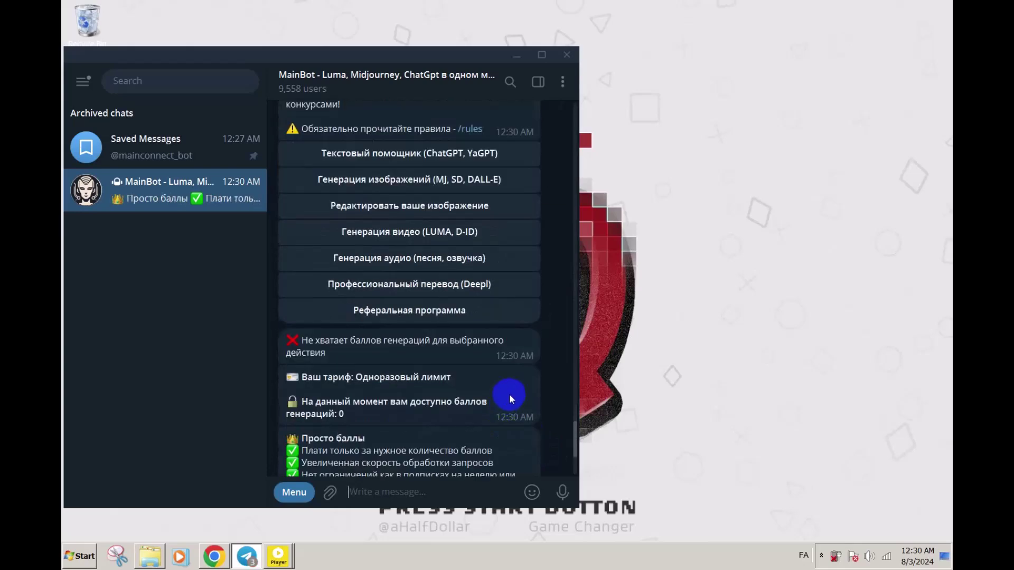
{"action": "scroll", "coordinate": [511, 397], "scroll_direction": "up", "scroll_amount": 10}
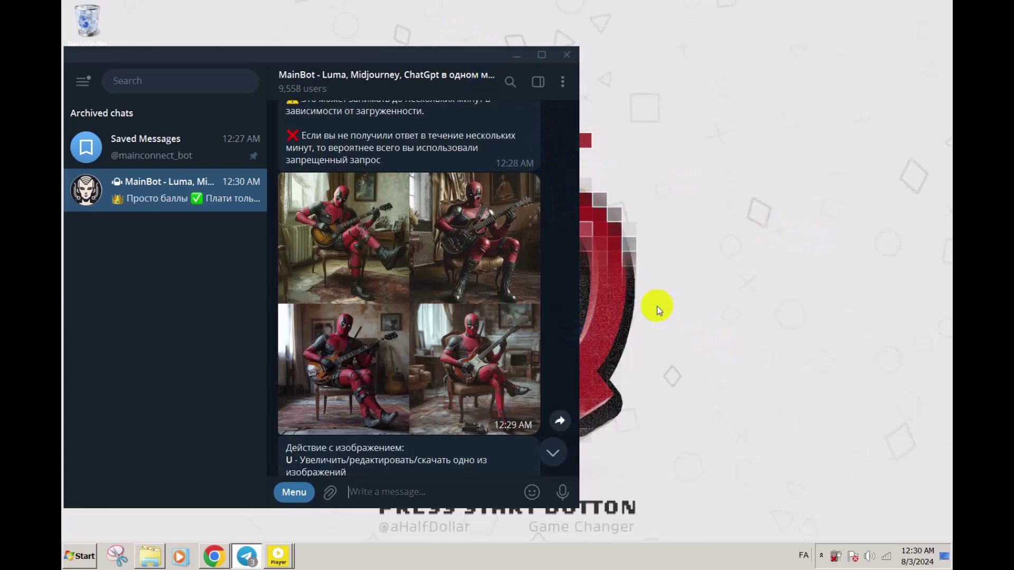
{"action": "scroll", "coordinate": [437, 340], "scroll_direction": "down", "scroll_amount": 8}
{"action": "scroll", "coordinate": [443, 365], "scroll_direction": "down", "scroll_amount": 10}
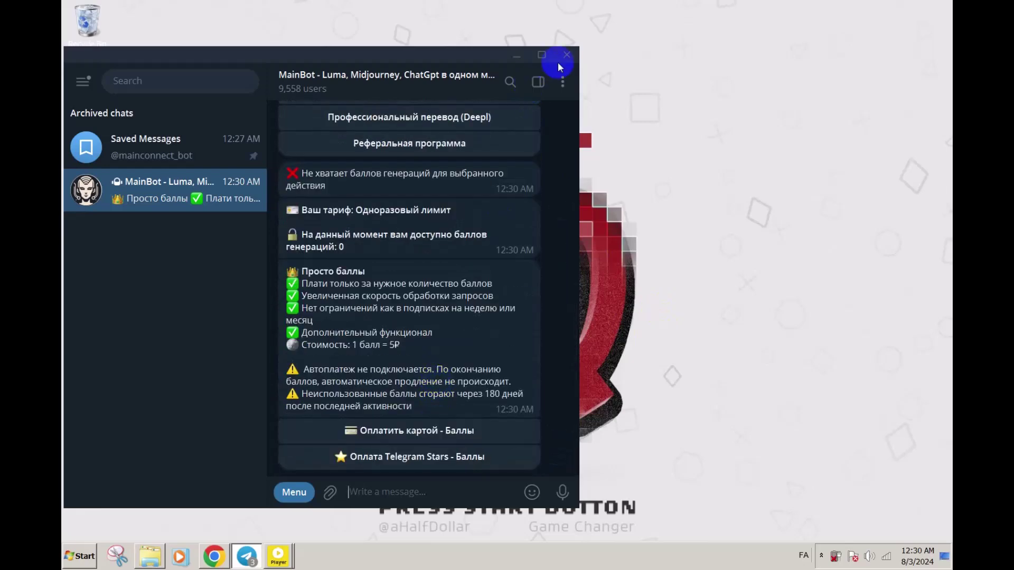
{"action": "left_click", "coordinate": [516, 56]}
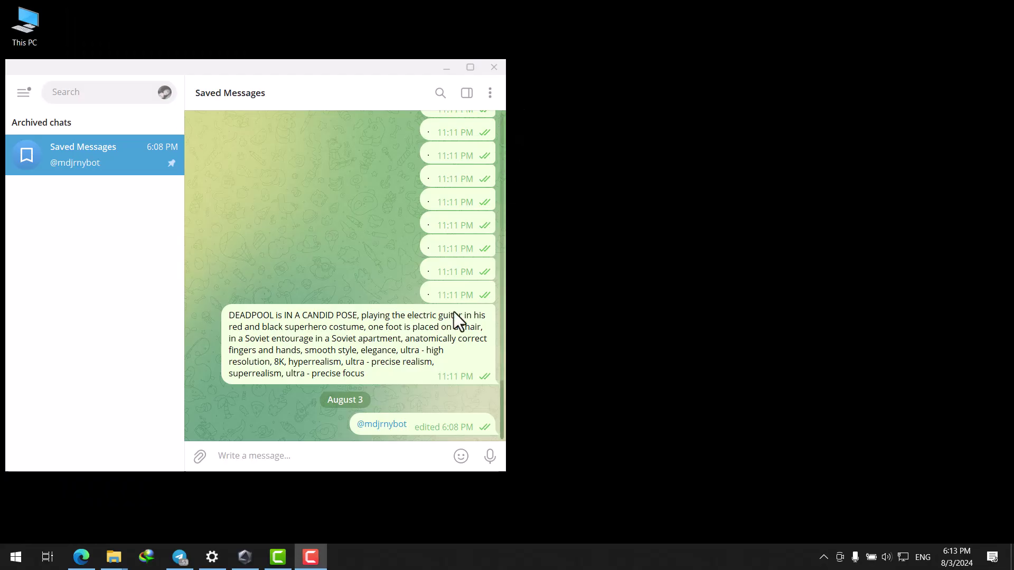
{"action": "left_click", "coordinate": [384, 427]}
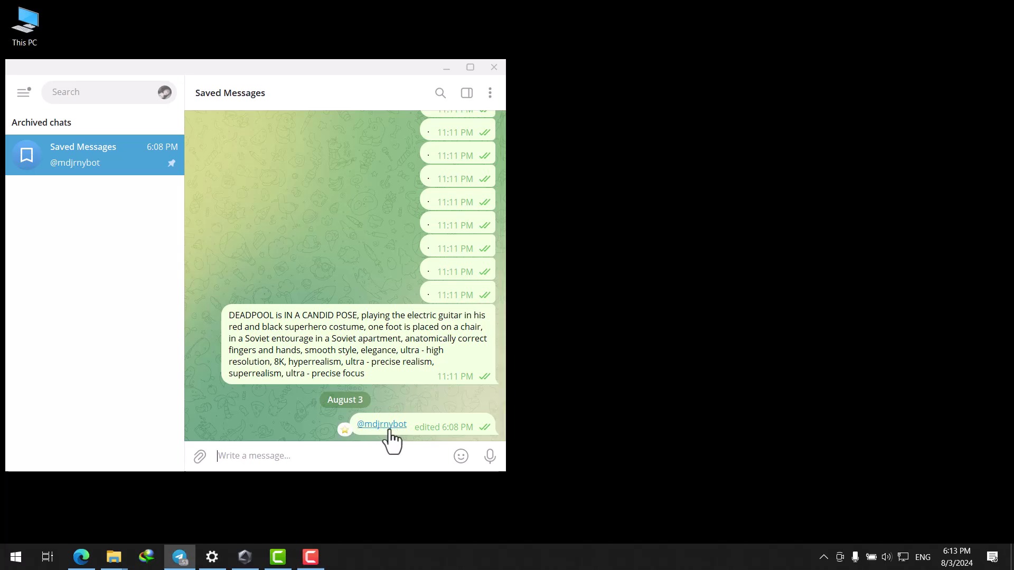
{"action": "scroll", "coordinate": [362, 222], "scroll_direction": "up", "scroll_amount": 10}
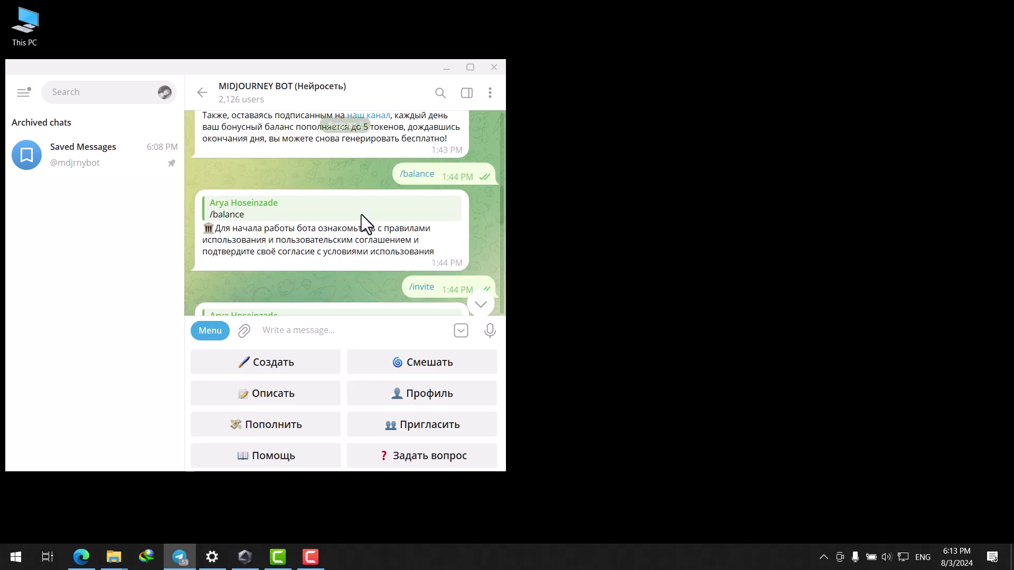
{"action": "scroll", "coordinate": [369, 227], "scroll_direction": "down", "scroll_amount": 6}
{"action": "left_click", "coordinate": [495, 105]}
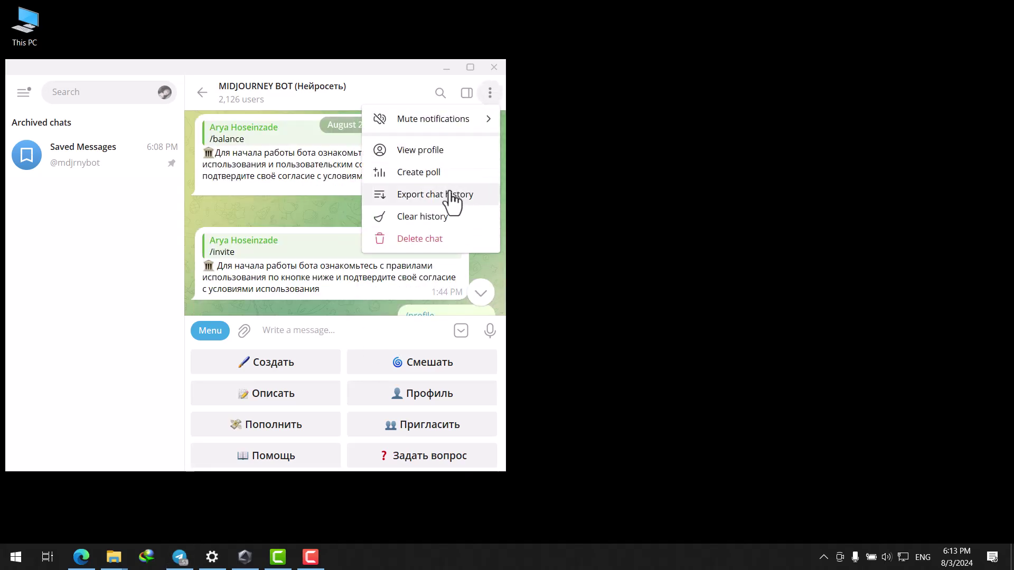
{"action": "left_click", "coordinate": [447, 245]}
{"action": "left_click", "coordinate": [333, 343]}
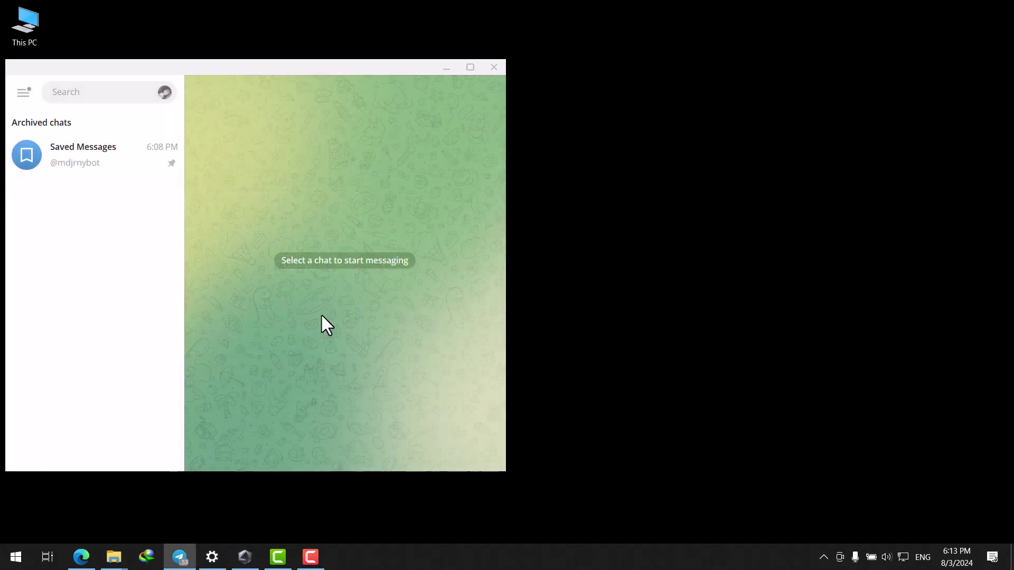
{"action": "left_click", "coordinate": [146, 170]}
{"action": "left_click", "coordinate": [382, 425]}
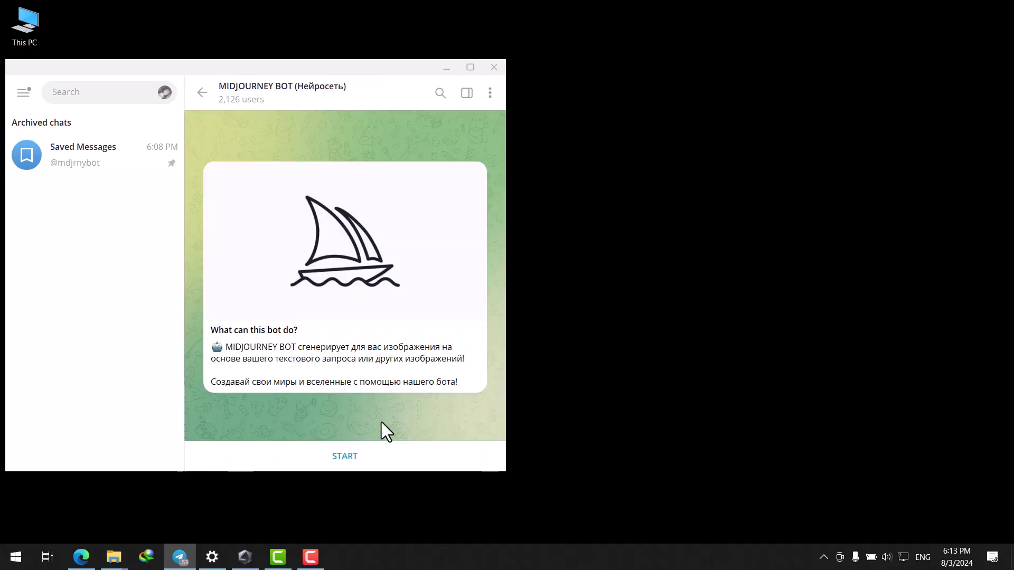
{"action": "left_click", "coordinate": [343, 455]}
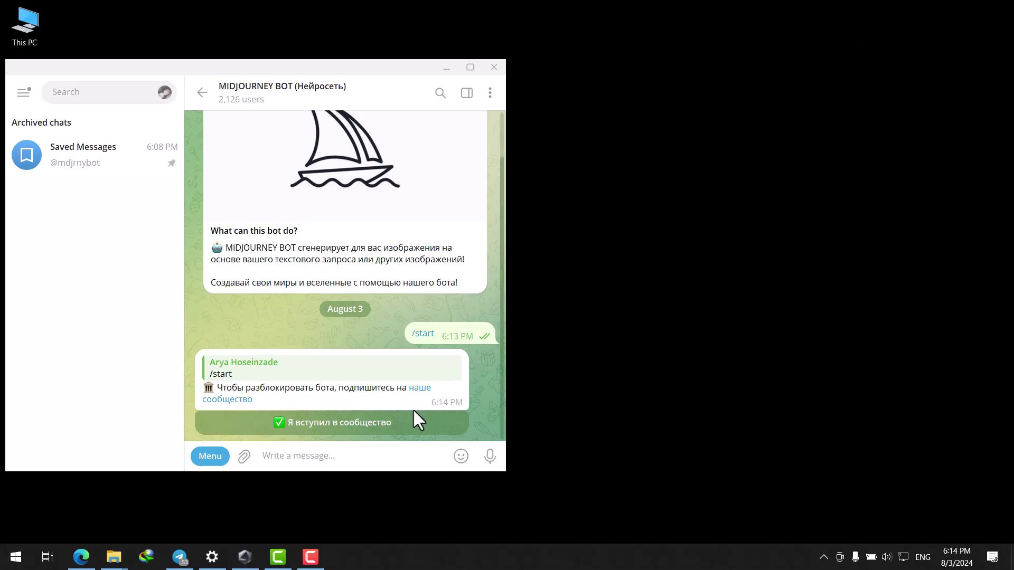
Join the bot's required community channel, MIDJOURNEY (Нейросеть), and browse its posted artworks.
{"action": "left_click", "coordinate": [423, 391]}
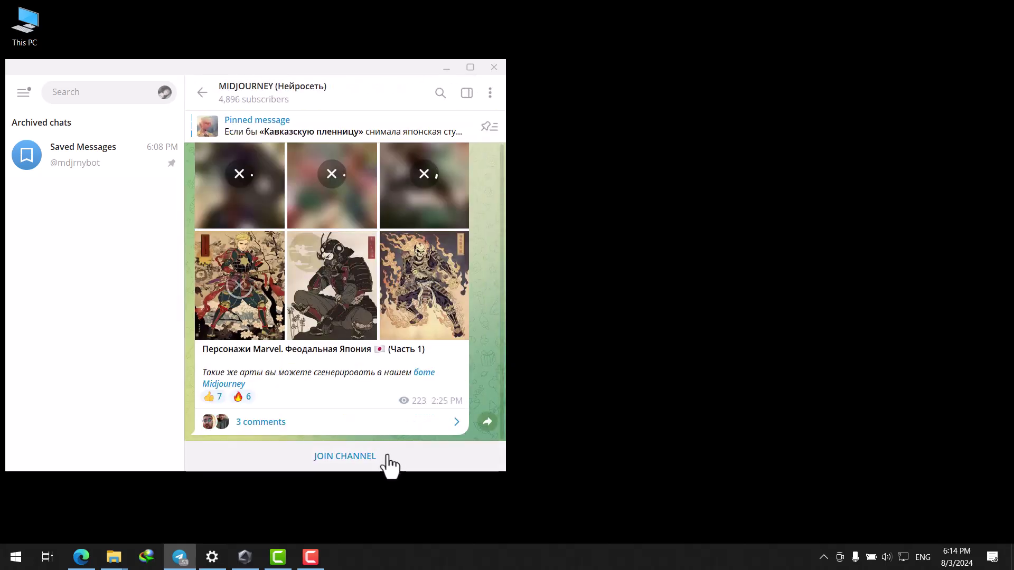
{"action": "left_click", "coordinate": [389, 463]}
{"action": "scroll", "coordinate": [370, 317], "scroll_direction": "down", "scroll_amount": 1}
{"action": "scroll", "coordinate": [343, 317], "scroll_direction": "up", "scroll_amount": 4}
{"action": "scroll", "coordinate": [337, 309], "scroll_direction": "down", "scroll_amount": 8}
{"action": "scroll", "coordinate": [359, 274], "scroll_direction": "up", "scroll_amount": 1}
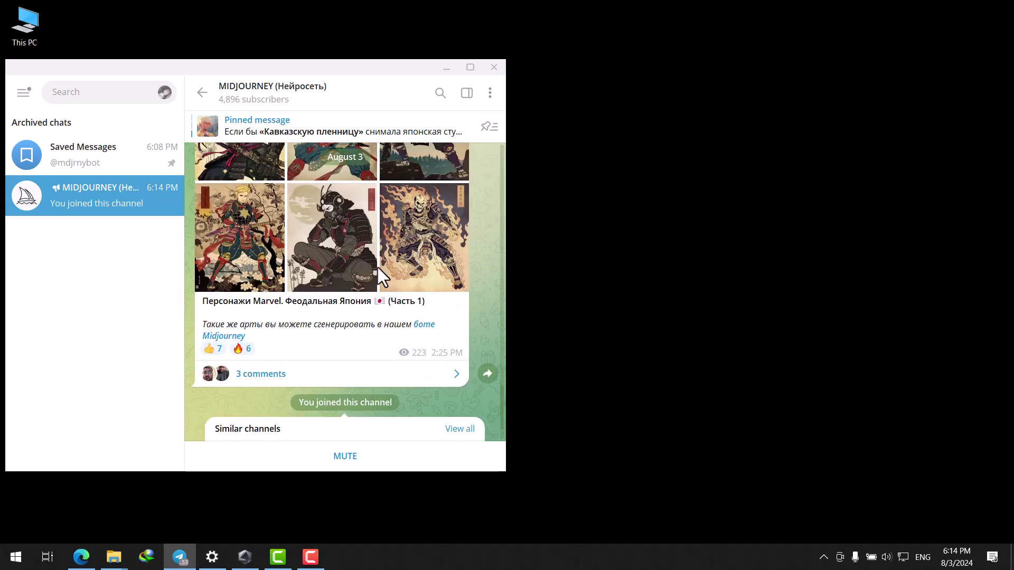
{"action": "scroll", "coordinate": [358, 323], "scroll_direction": "up", "scroll_amount": 15}
{"action": "scroll", "coordinate": [358, 324], "scroll_direction": "down", "scroll_amount": 3}
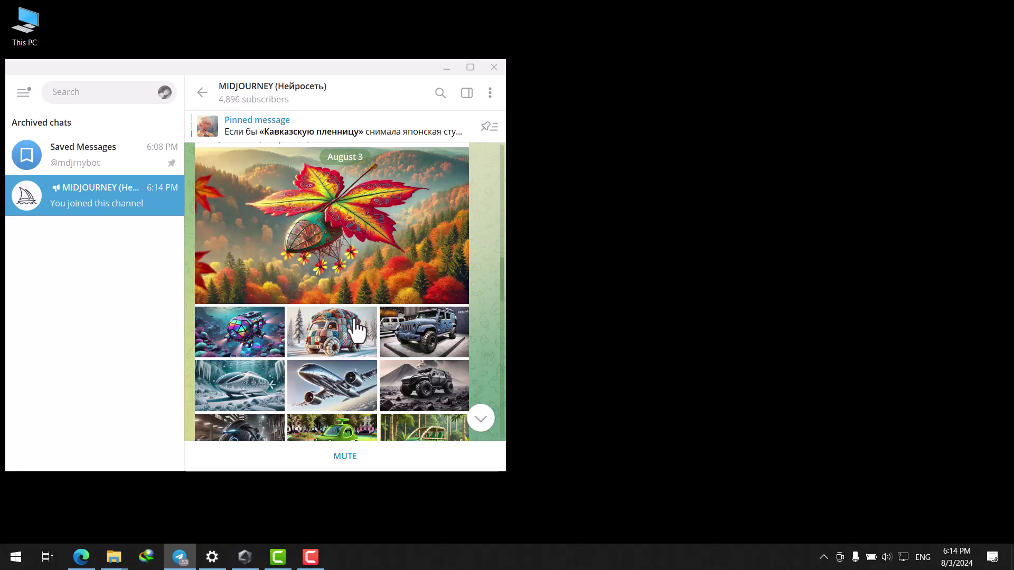
{"action": "left_click", "coordinate": [316, 248]}
{"action": "left_click", "coordinate": [315, 246]}
Confirm community membership to the bot (Я вступил в сообщество) and choose image creation (Создать).
{"action": "left_click", "coordinate": [214, 101]}
{"action": "left_click", "coordinate": [394, 426]}
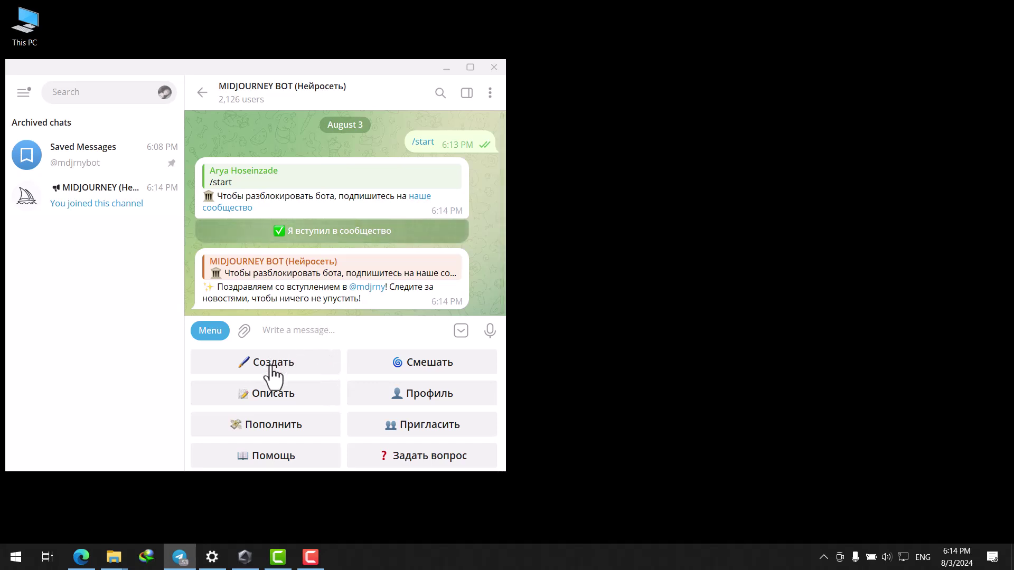
{"action": "left_click", "coordinate": [249, 366]}
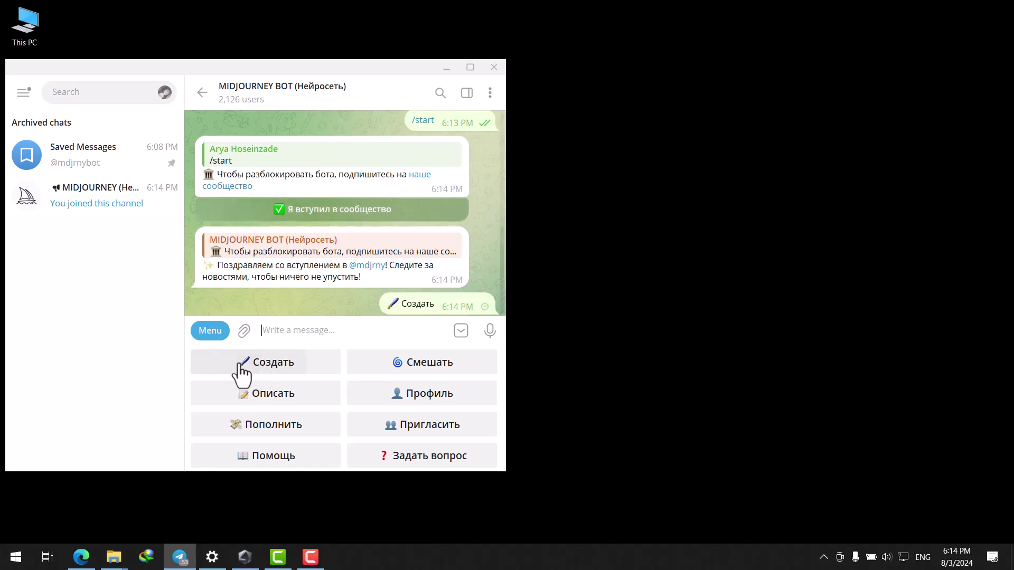
Copy the Deadpool prompt text from Saved Messages.
{"action": "left_click", "coordinate": [142, 152]}
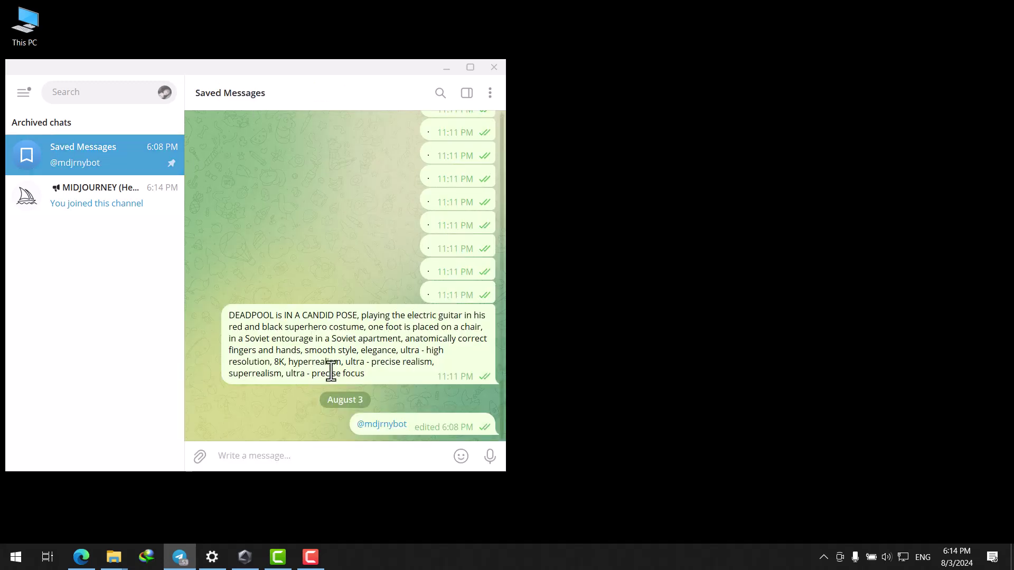
{"action": "left_click_drag", "start_coordinate": [368, 371], "coordinate": [230, 315]}
{"action": "right_click", "coordinate": [261, 329]}
{"action": "left_click", "coordinate": [294, 362]}
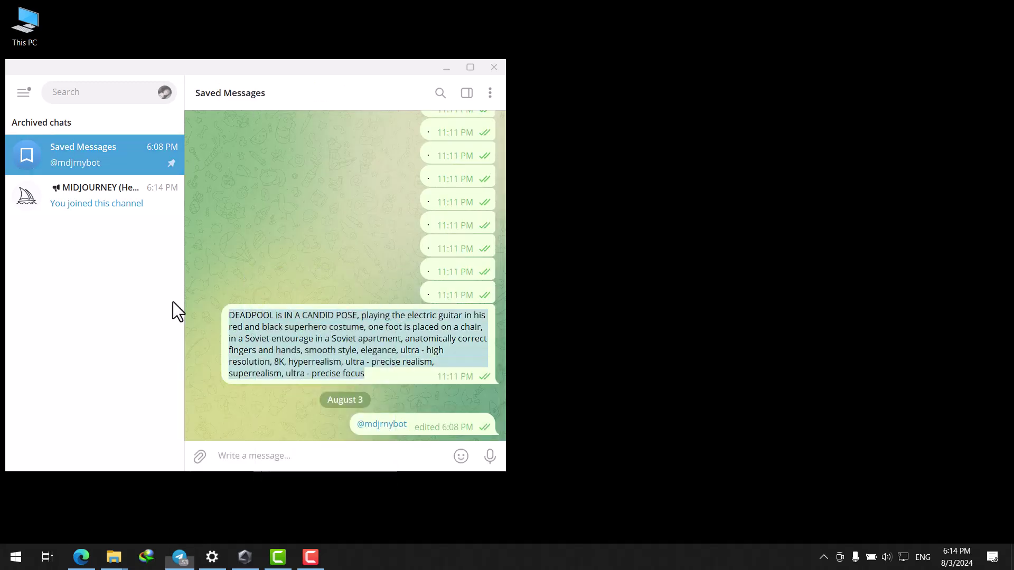
Send the copied Deadpool prompt to MIDJOURNEY BOT and start the generation (Начать) with version 6.0.
{"action": "left_click", "coordinate": [129, 210]}
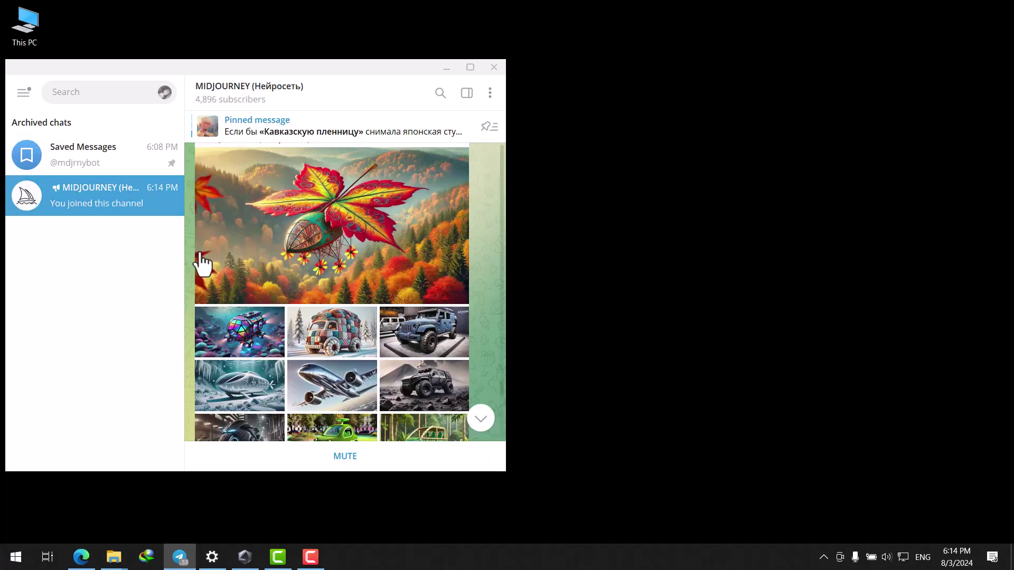
{"action": "left_click", "coordinate": [109, 159]}
{"action": "left_click", "coordinate": [377, 423]}
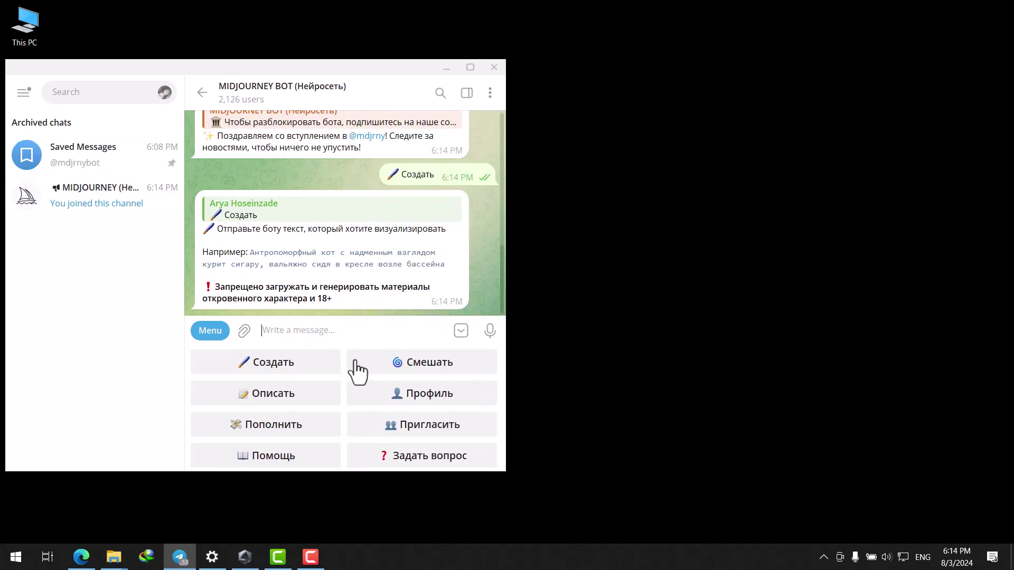
{"action": "left_click", "coordinate": [346, 336]}
{"action": "key", "text": "ctrl+v"}
{"action": "key", "text": "Return"}
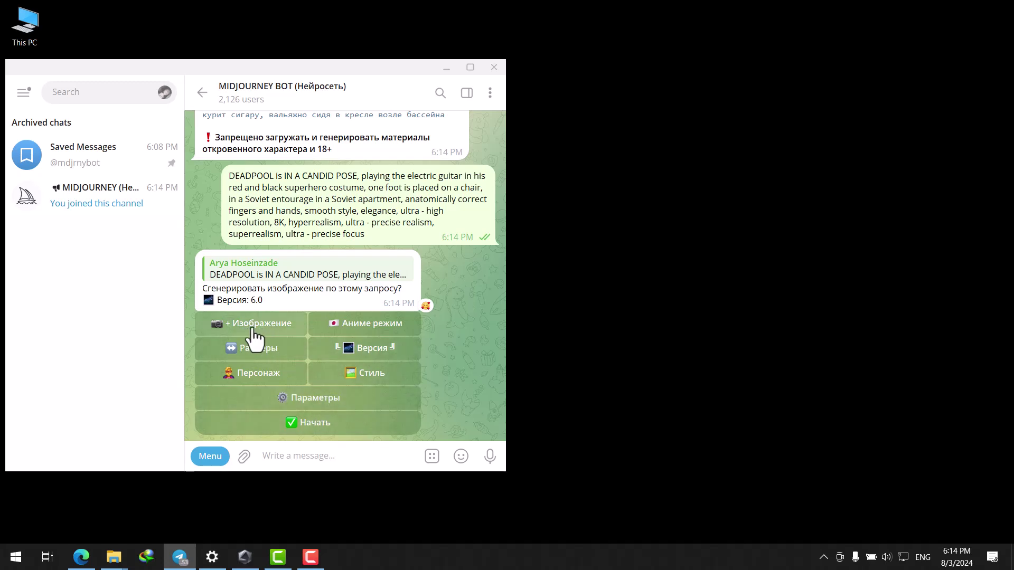
{"action": "left_click", "coordinate": [291, 423]}
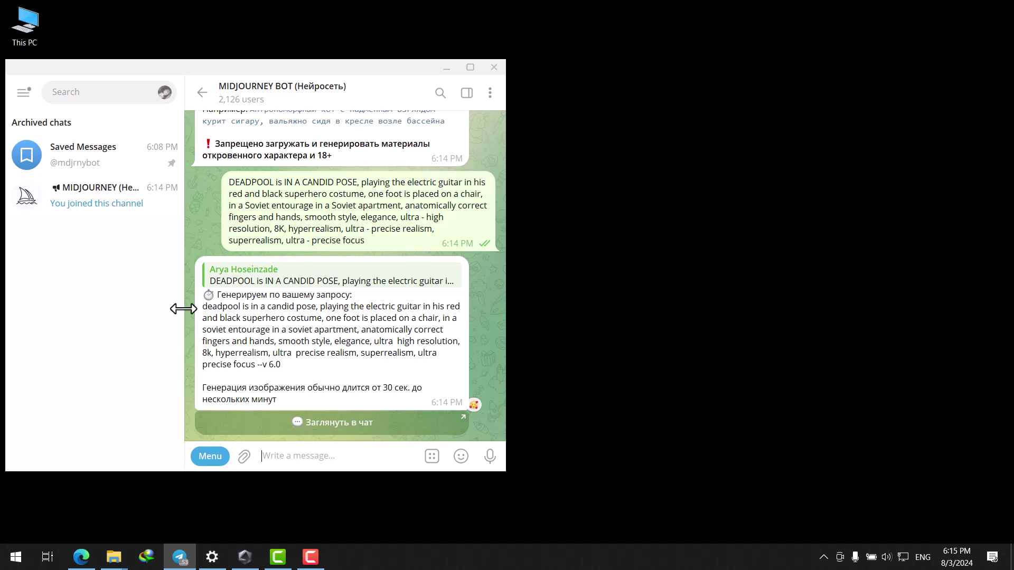
Request the bot's invitation terms (Пригласить) and accept them (Круто, я в деле) to get a referral link.
{"action": "scroll", "coordinate": [394, 238], "scroll_direction": "up", "scroll_amount": 10}
{"action": "scroll", "coordinate": [333, 243], "scroll_direction": "down", "scroll_amount": 10}
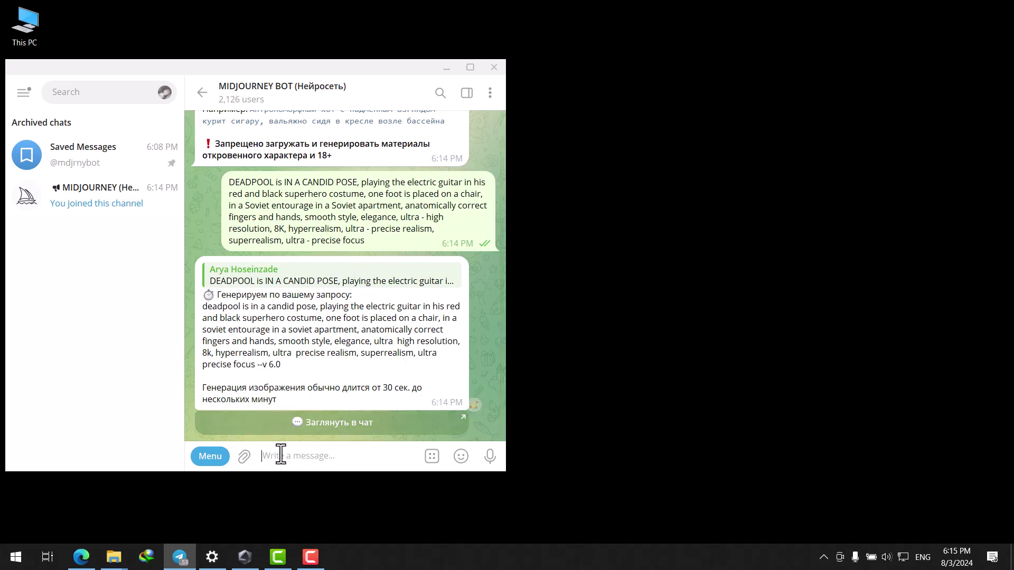
{"action": "scroll", "coordinate": [340, 351], "scroll_direction": "up", "scroll_amount": 5}
{"action": "scroll", "coordinate": [341, 351], "scroll_direction": "down", "scroll_amount": 10}
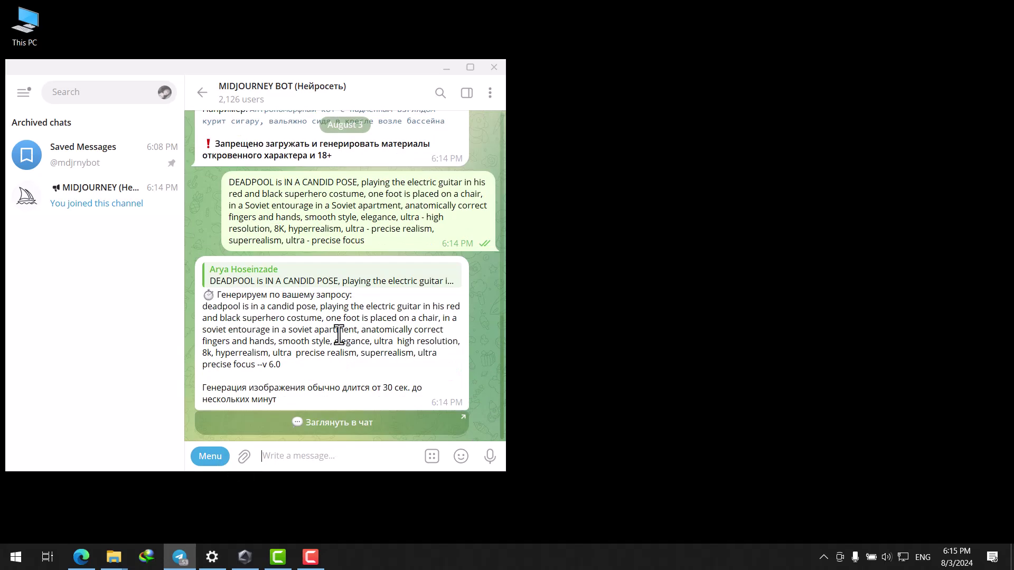
{"action": "left_click", "coordinate": [432, 455]}
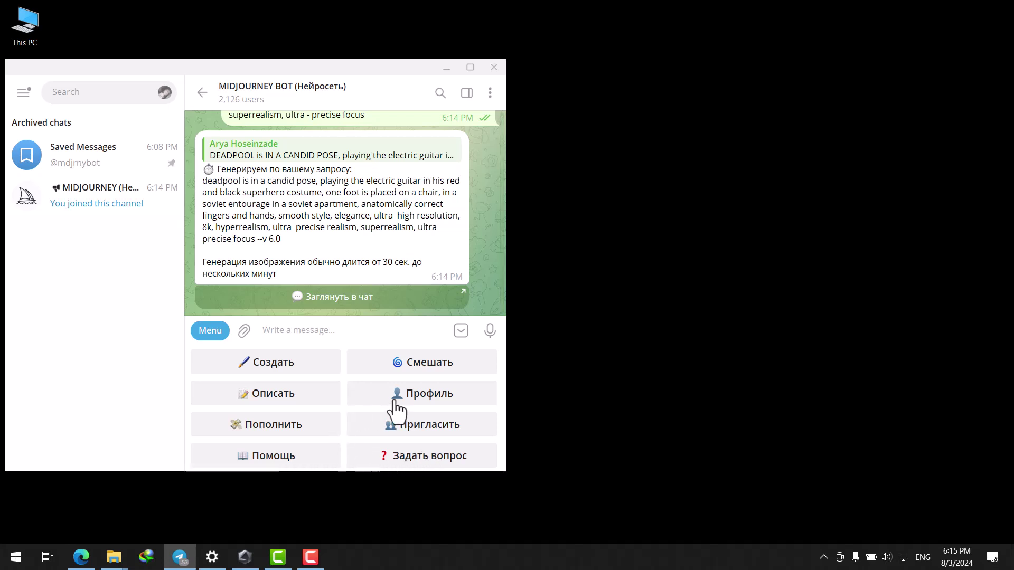
{"action": "left_click", "coordinate": [406, 437]}
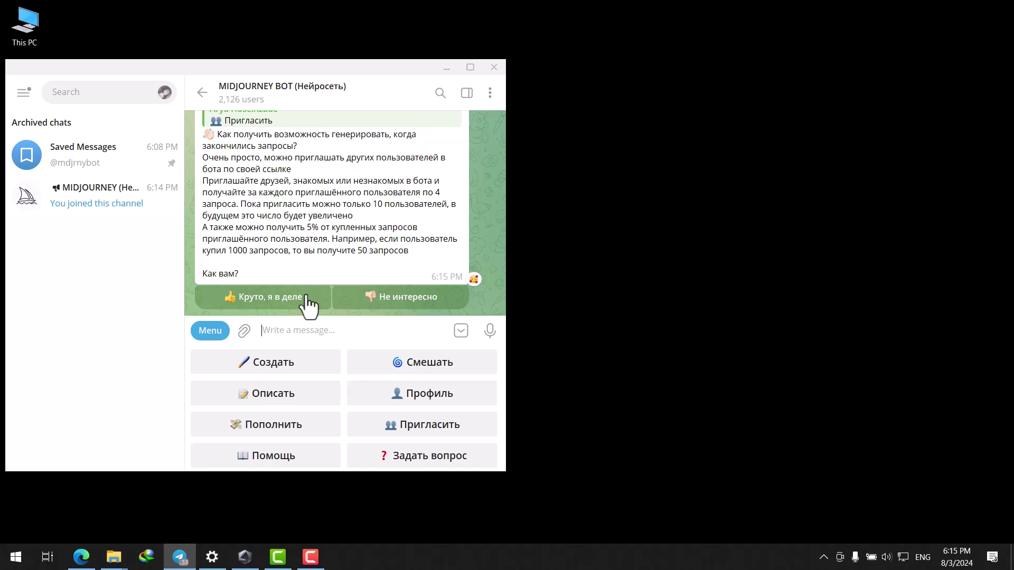
{"action": "left_click", "coordinate": [235, 307]}
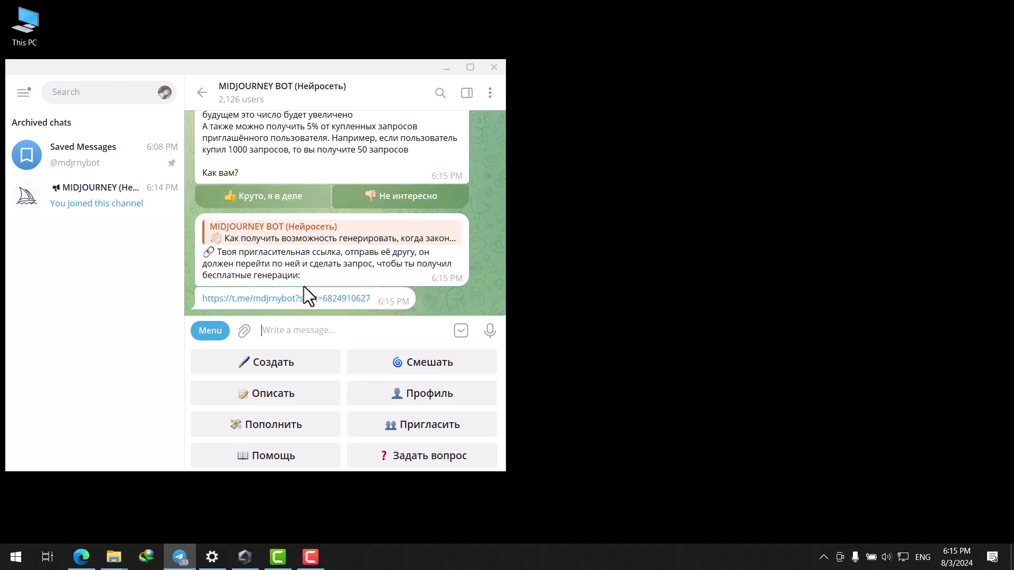
Hide the bot's keyboard and delete the invitation messages that follow the Deadpool generation request.
{"action": "scroll", "coordinate": [302, 262], "scroll_direction": "up", "scroll_amount": 3}
{"action": "scroll", "coordinate": [302, 262], "scroll_direction": "up", "scroll_amount": 1}
{"action": "scroll", "coordinate": [300, 237], "scroll_direction": "up", "scroll_amount": 1}
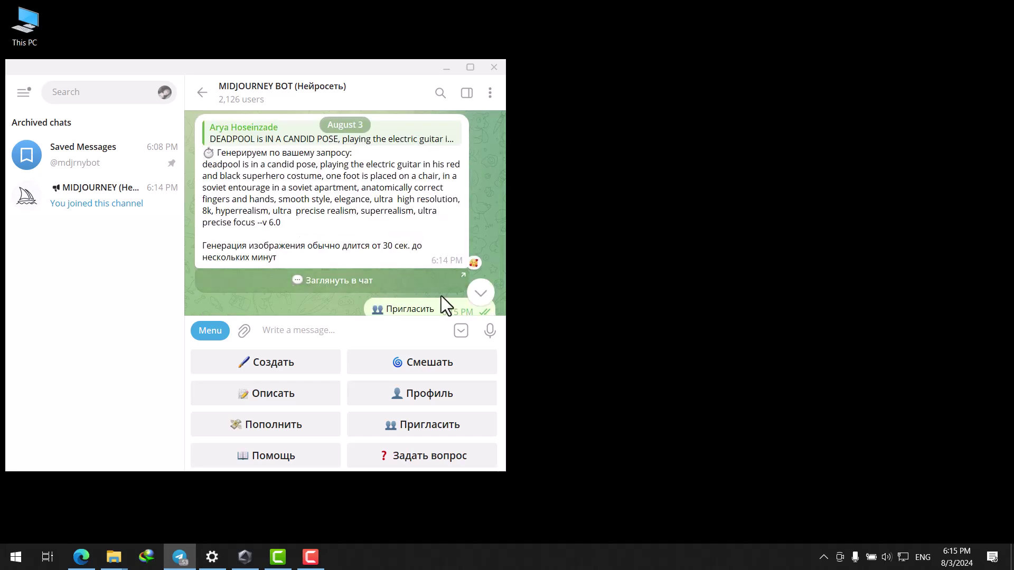
{"action": "left_click", "coordinate": [461, 331]}
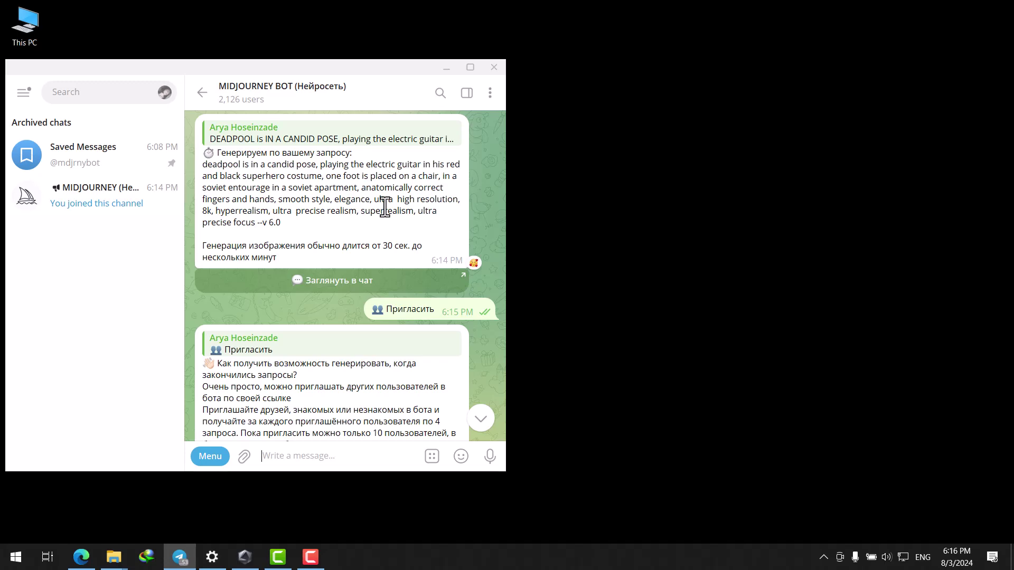
{"action": "left_click_drag", "start_coordinate": [384, 206], "coordinate": [343, 370]}
{"action": "key", "text": "Delete"}
{"action": "left_click", "coordinate": [339, 306]}
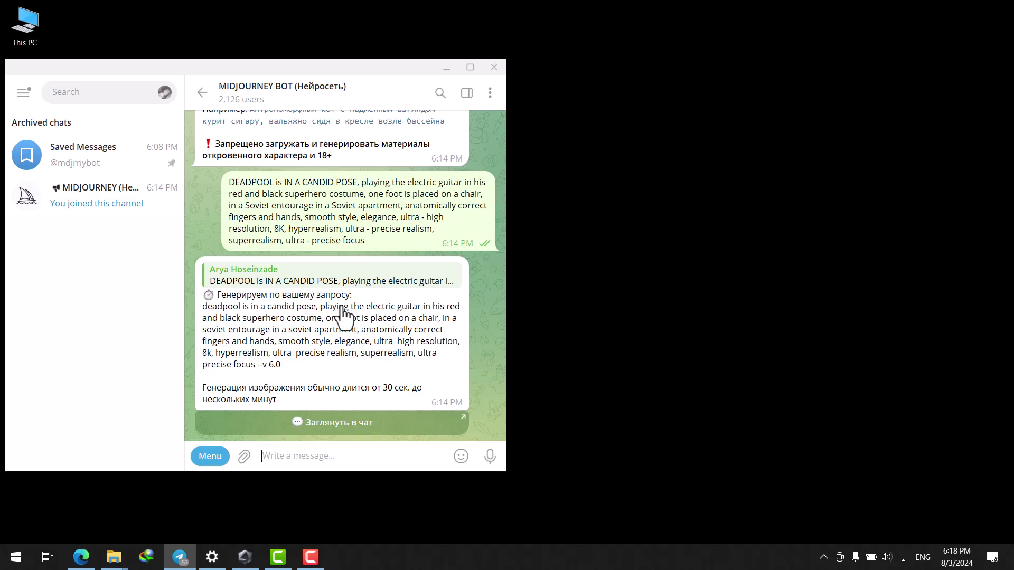
Switch to Microsoft Edge, try youtube.com, and open the creator's YouTube channel page from the copied address.
{"action": "type", "text": "youtube.com"}
{"action": "key", "text": "Return"}
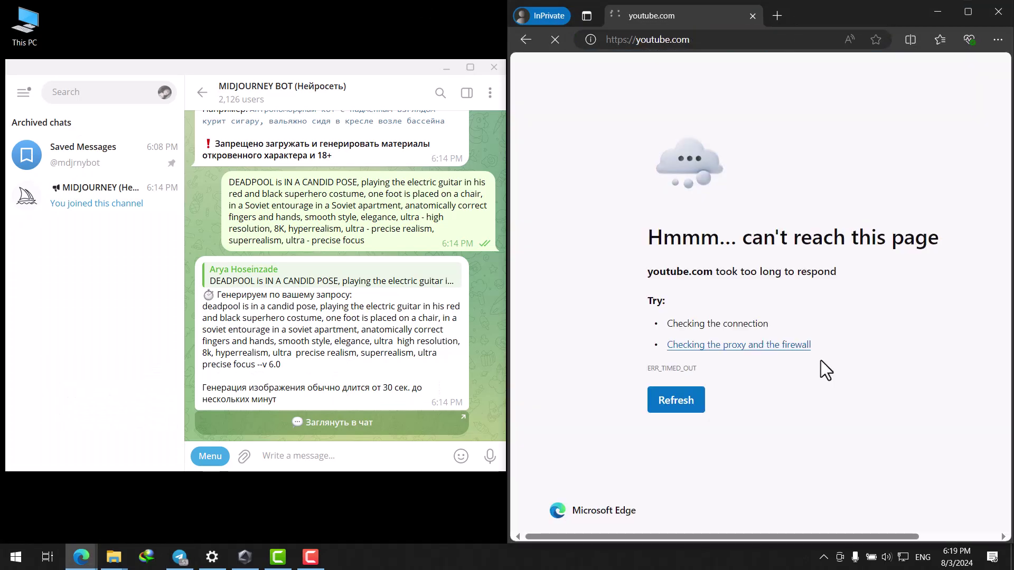
{"action": "left_click", "coordinate": [739, 41]}
{"action": "key", "text": "ctrl+v"}
{"action": "key", "text": "Return"}
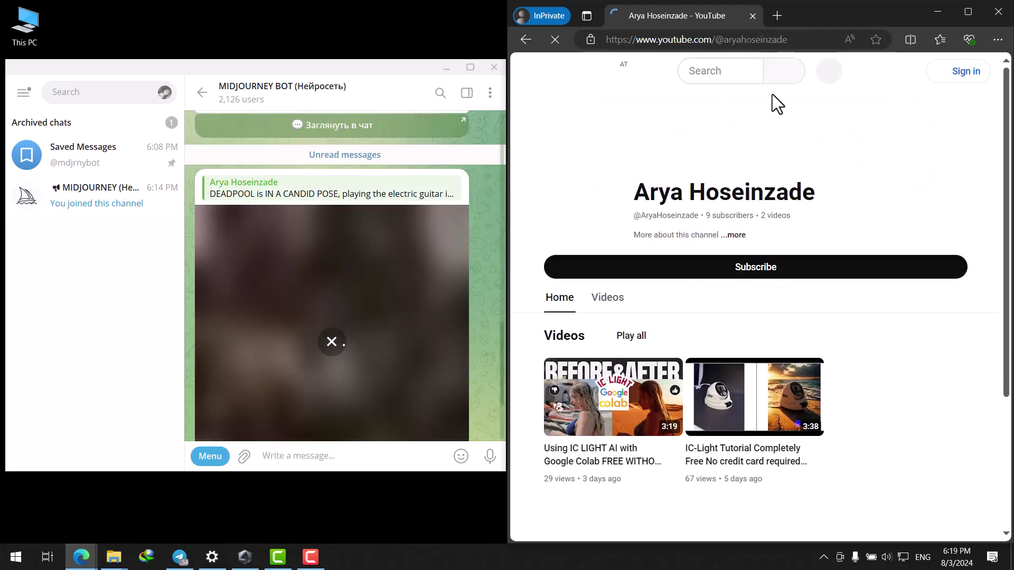
Get the generated Deadpool images from the bot as a file (Прислать файлом) and check the variation options (Вариации).
{"action": "scroll", "coordinate": [410, 220], "scroll_direction": "down", "scroll_amount": 3}
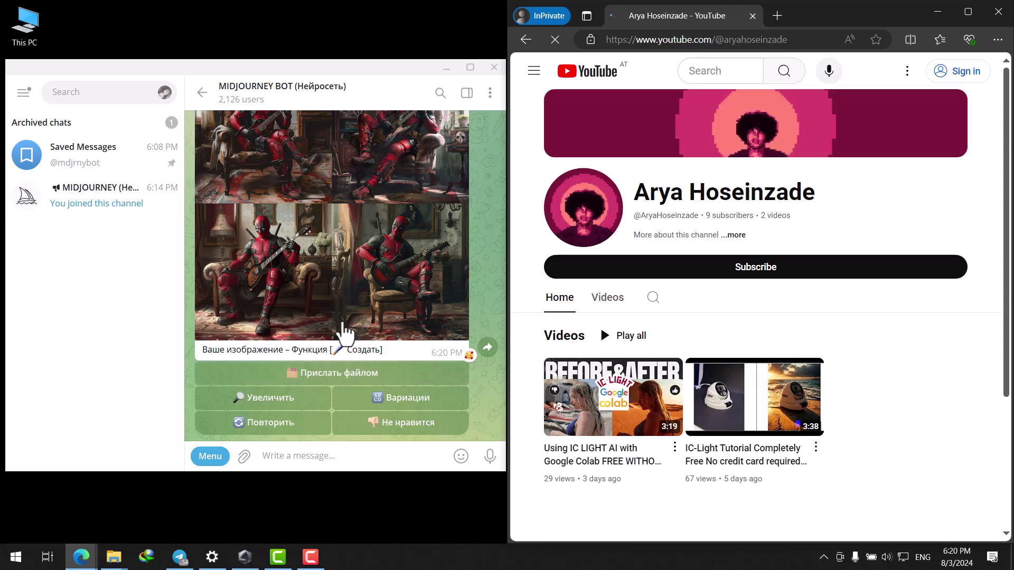
{"action": "left_click", "coordinate": [346, 380]}
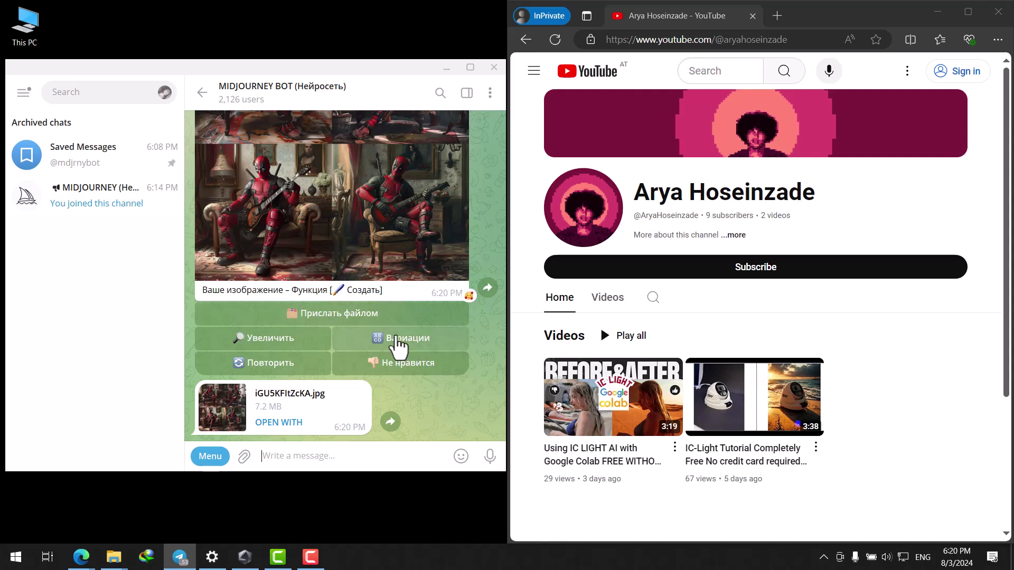
{"action": "left_click", "coordinate": [400, 345]}
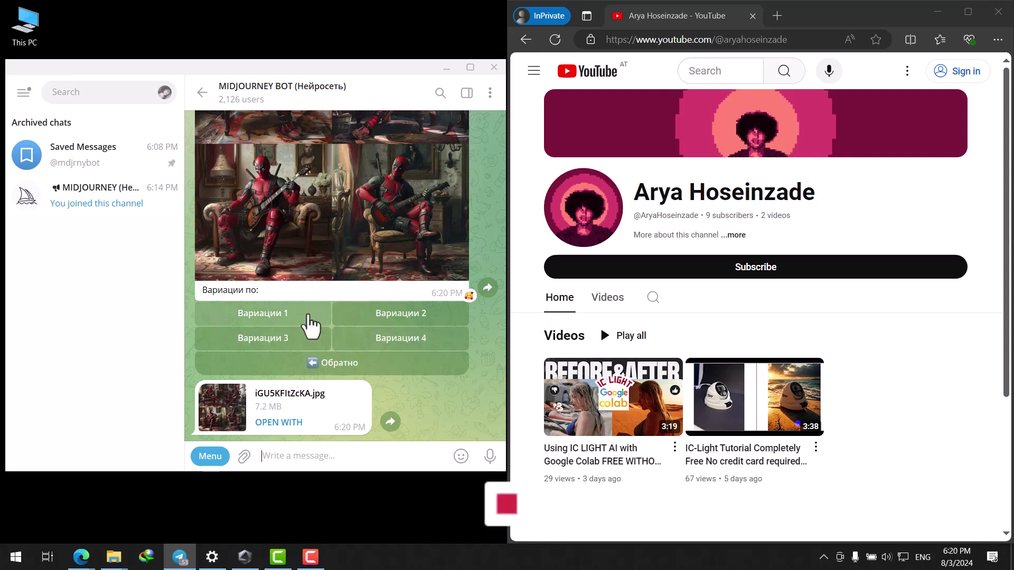
{"action": "left_click", "coordinate": [318, 364]}
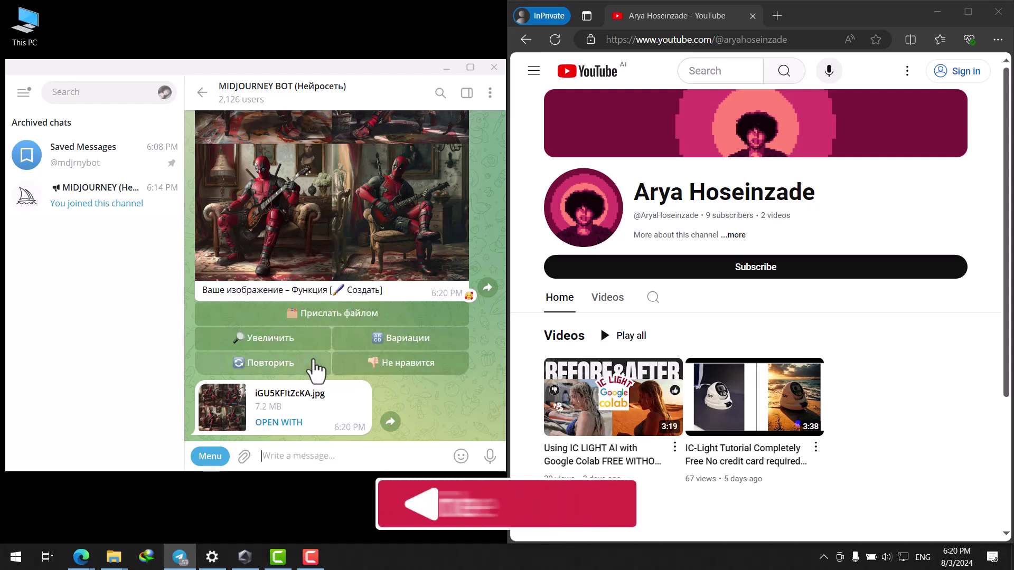
Minimise Telegram and maximise the browser window showing the creator's YouTube channel.
{"action": "left_click", "coordinate": [446, 68]}
{"action": "left_click_drag", "start_coordinate": [740, 9], "coordinate": [599, 9]}
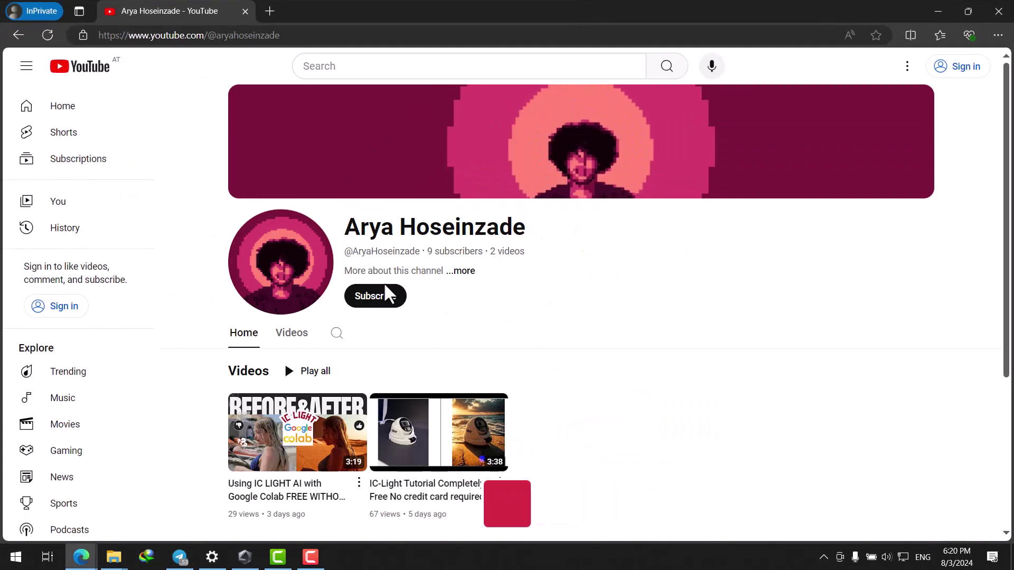